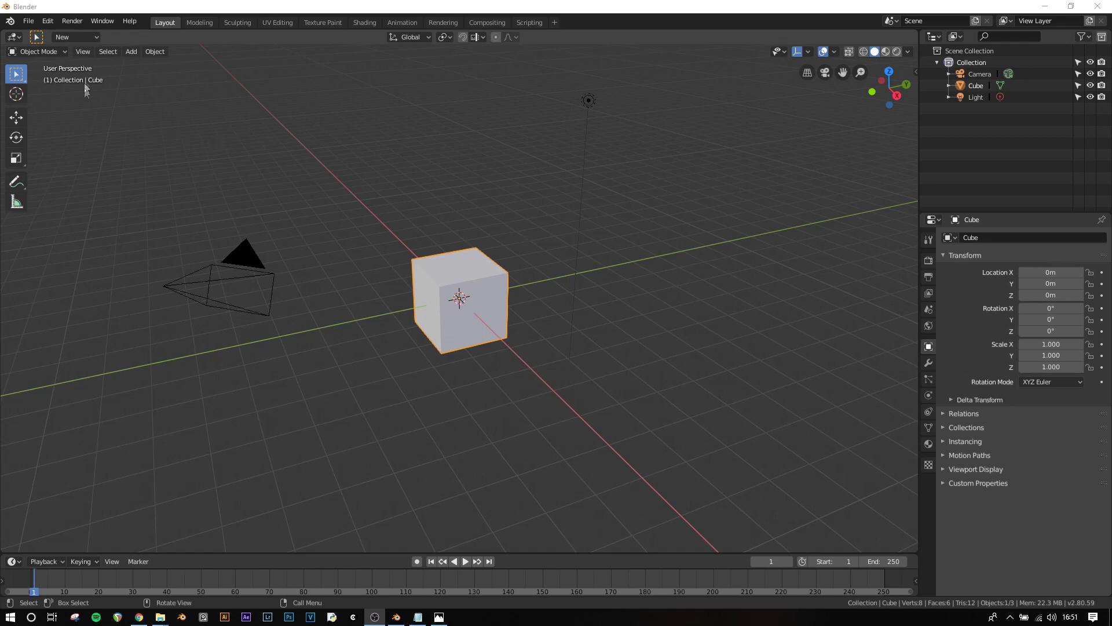
# - Load Factory Settings from the File menu and confirm, restoring the default cube, camera and light scene
pyautogui.click(28, 21)
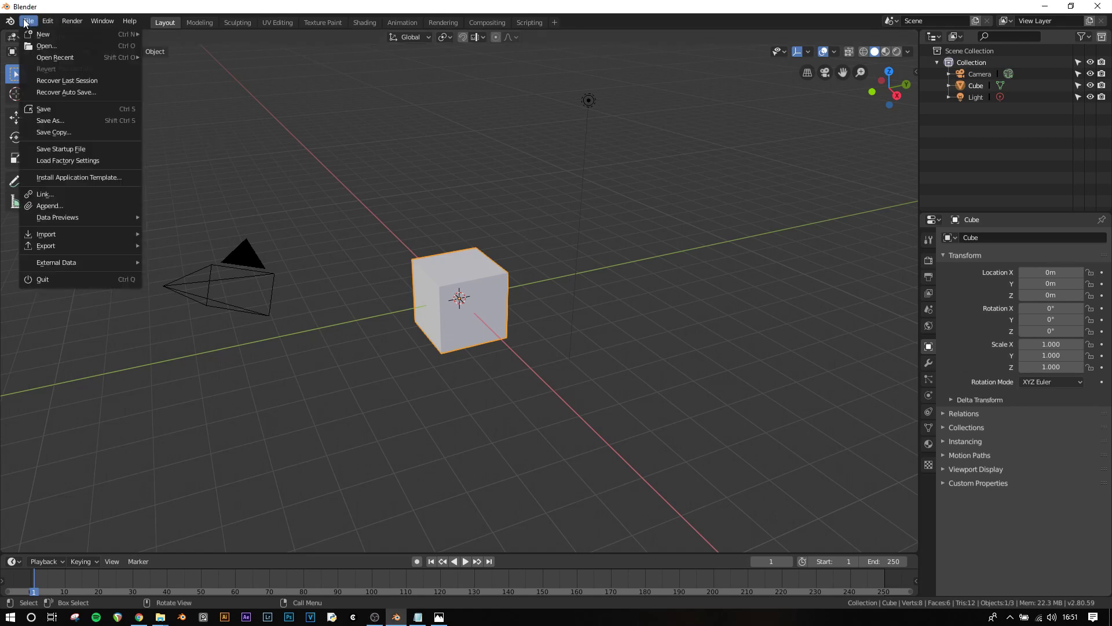
pyautogui.click(51, 159)
pyautogui.click(51, 158)
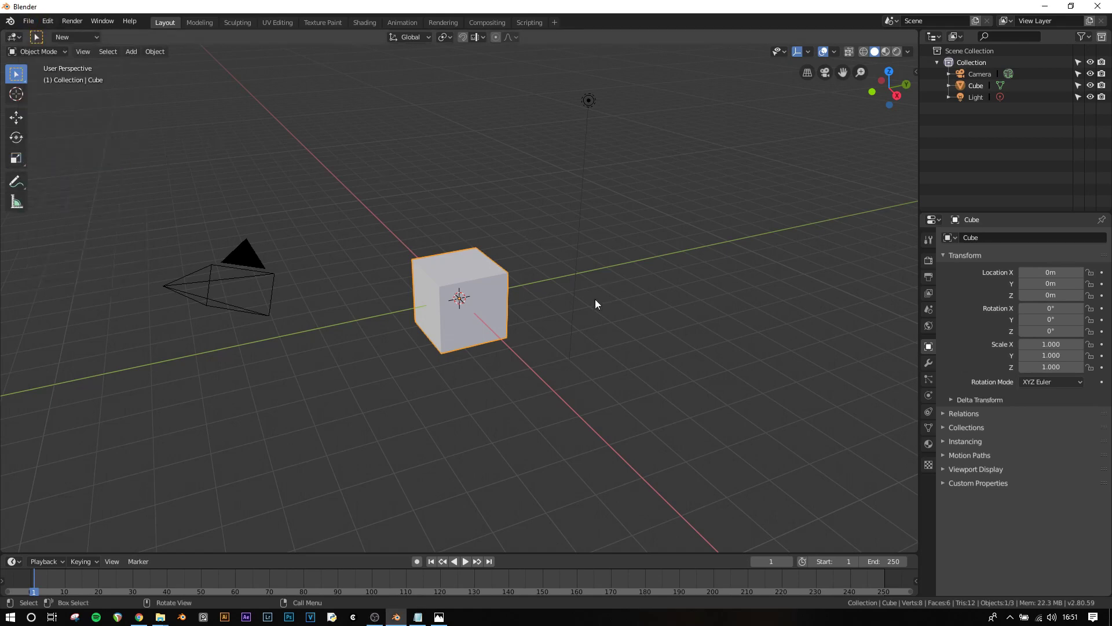
# - Delete the default cube
pyautogui.moveTo(514, 341); pyautogui.dragTo(543, 366, button='middle')
pyautogui.press('x')
pyautogui.click(487, 338)
# - Add a text object and change its placeholder word to NETFLIX
pyautogui.hotkey('shift', 'a')
pyautogui.click(457, 297)
pyautogui.press('Tab')
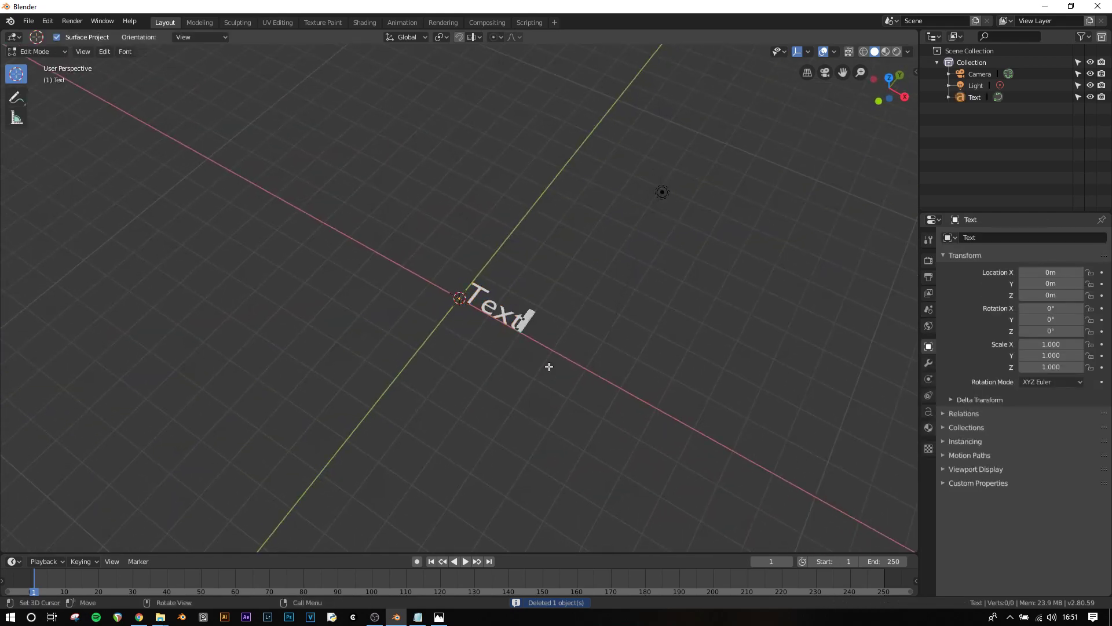
pyautogui.press('BackSpace')
pyautogui.press('BackSpace')
pyautogui.press('BackSpace')
pyautogui.press('BackSpace')
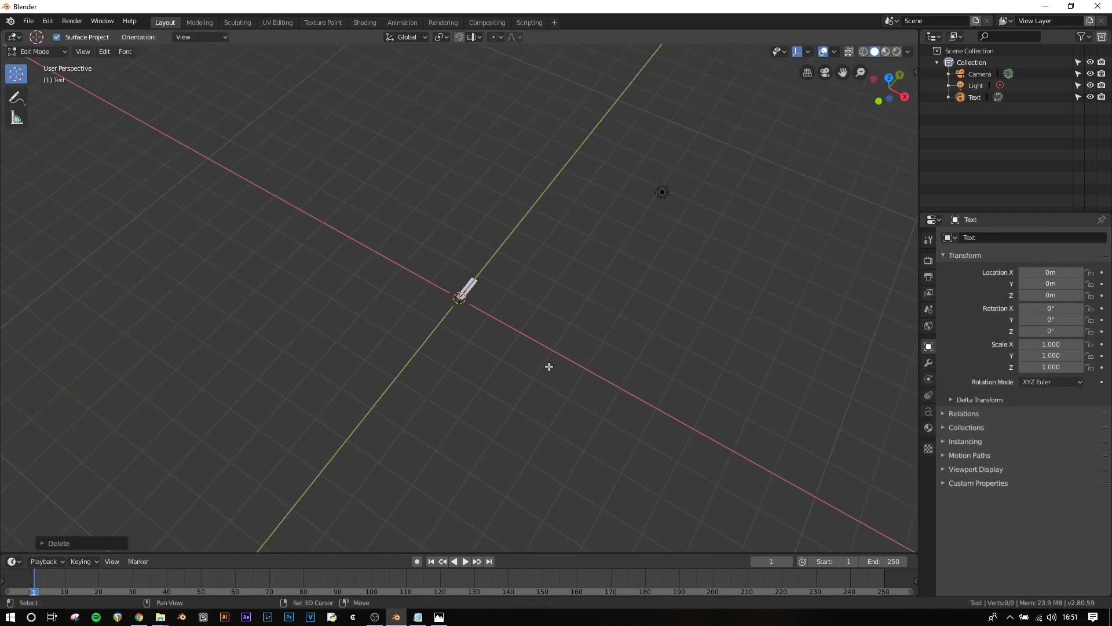
pyautogui.write('NETFLIX')
pyautogui.press('Tab')
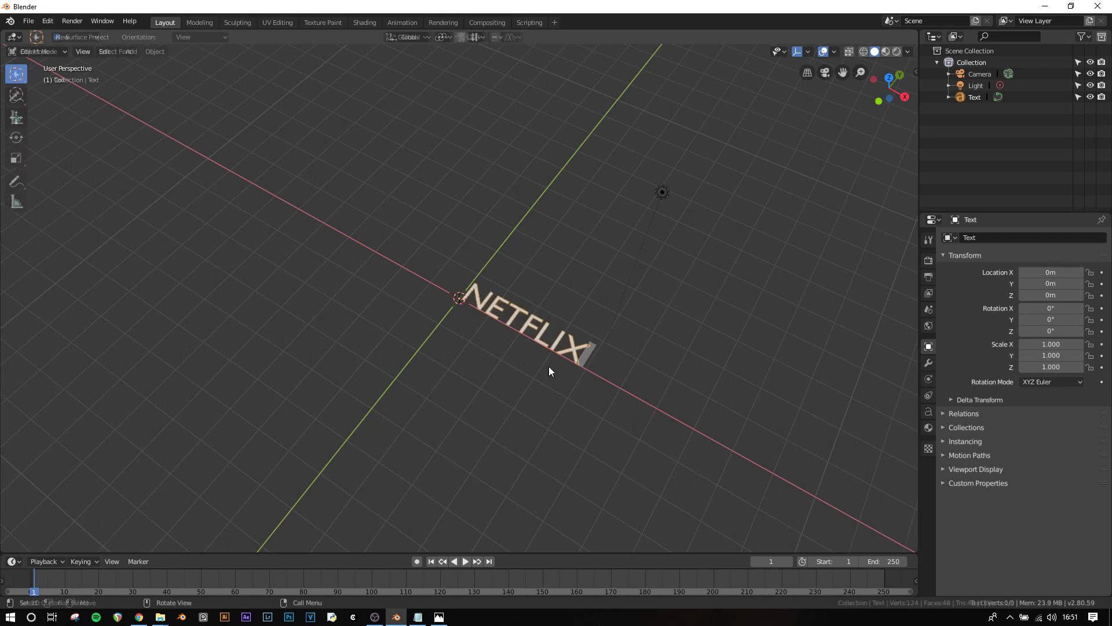
pyautogui.moveTo(548, 366); pyautogui.dragTo(466, 373, button='middle')
# - Load bebas-neue.ttf from the Desktop as the text's Regular font
pyautogui.click(929, 412)
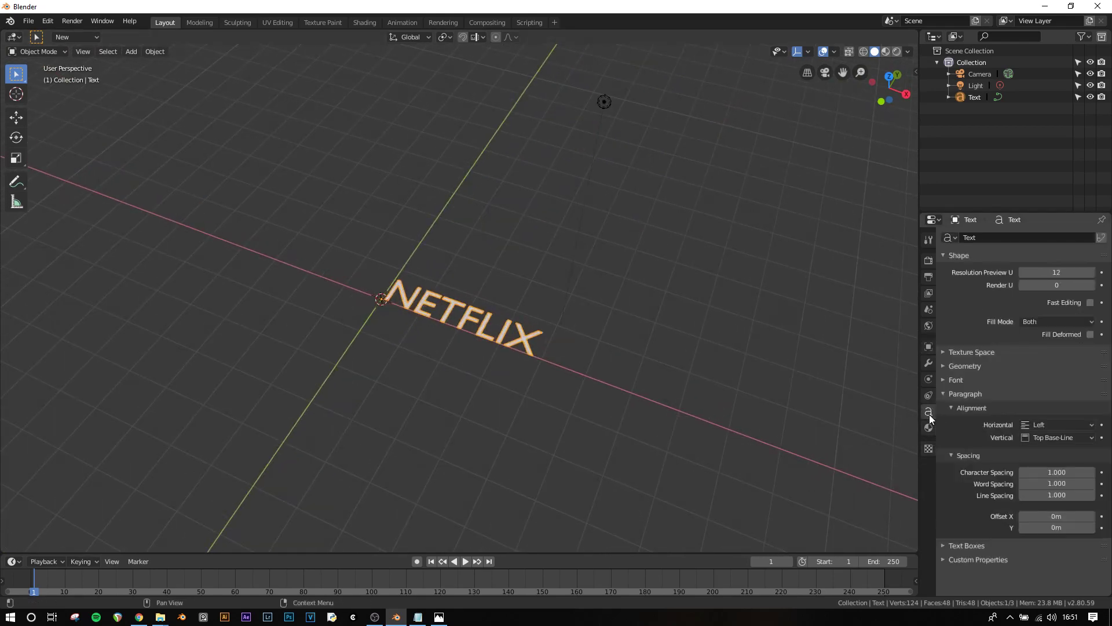
pyautogui.click(945, 380)
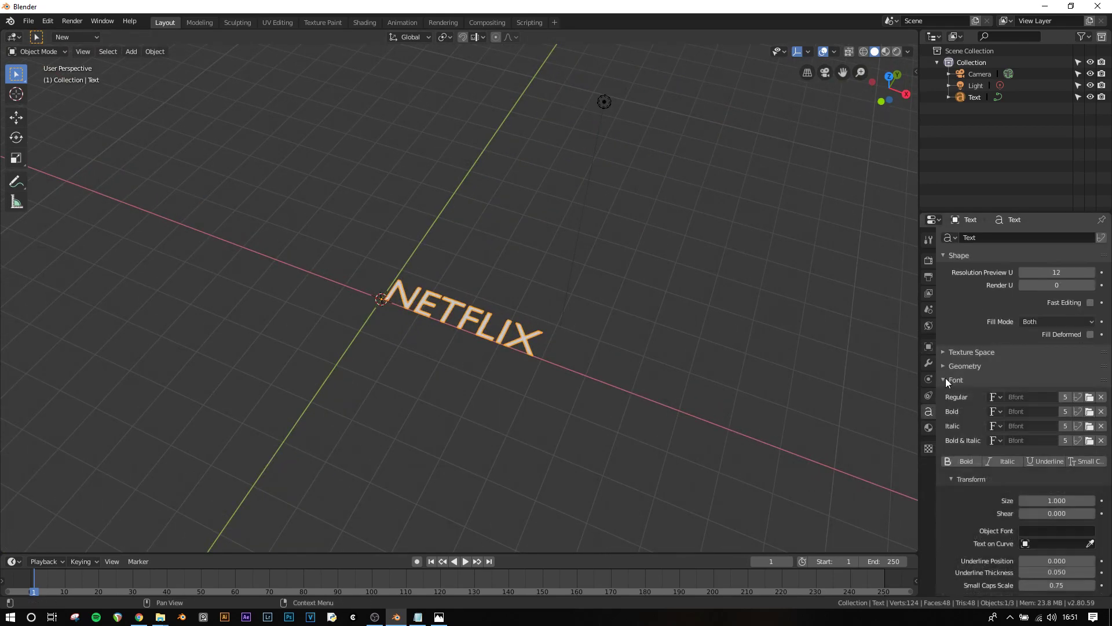
pyautogui.click(1089, 403)
pyautogui.click(32, 128)
pyautogui.click(238, 141)
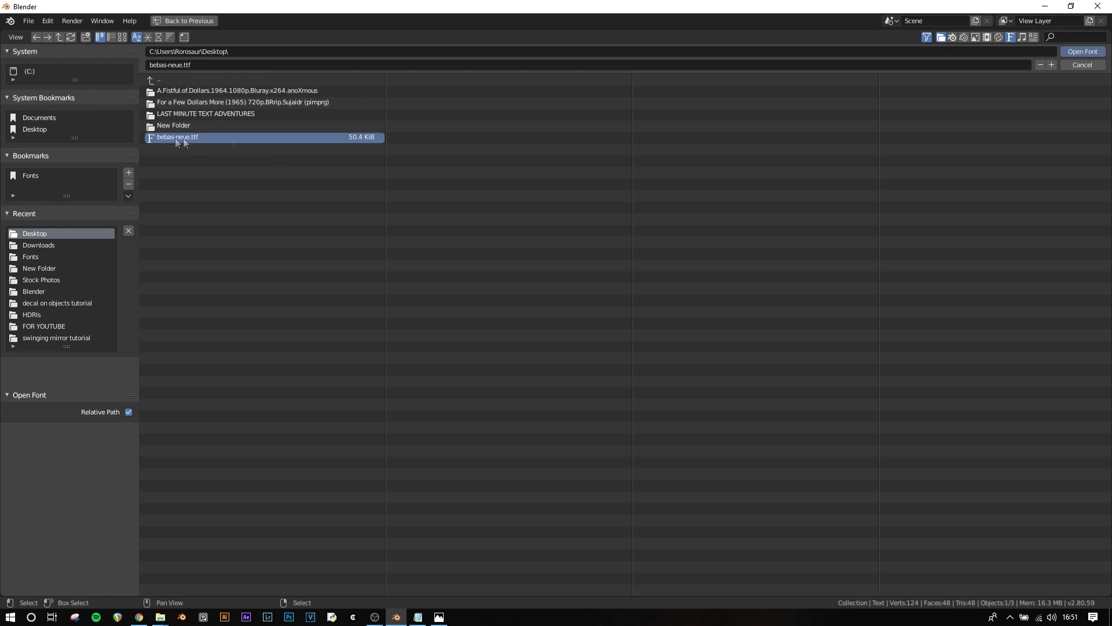
pyautogui.click(1073, 52)
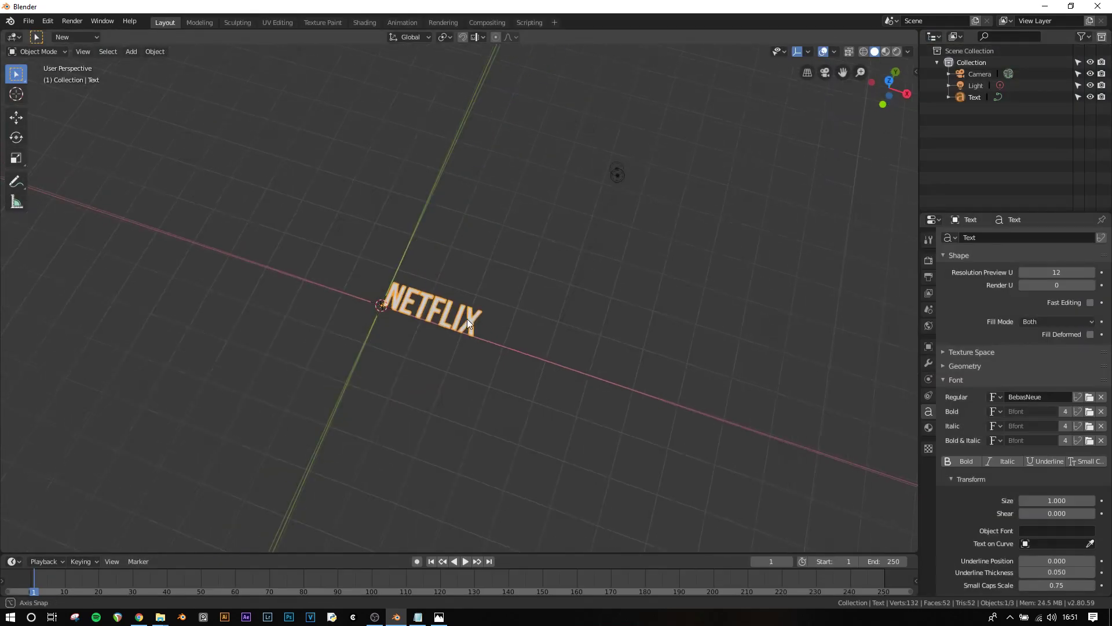
# - Switch to top orthographic view, zoom in on NETFLIX, and compare against the reference Netflix logo
pyautogui.press('KP_8')
pyautogui.press('KP_7')
pyautogui.scroll(5, 440, 356)
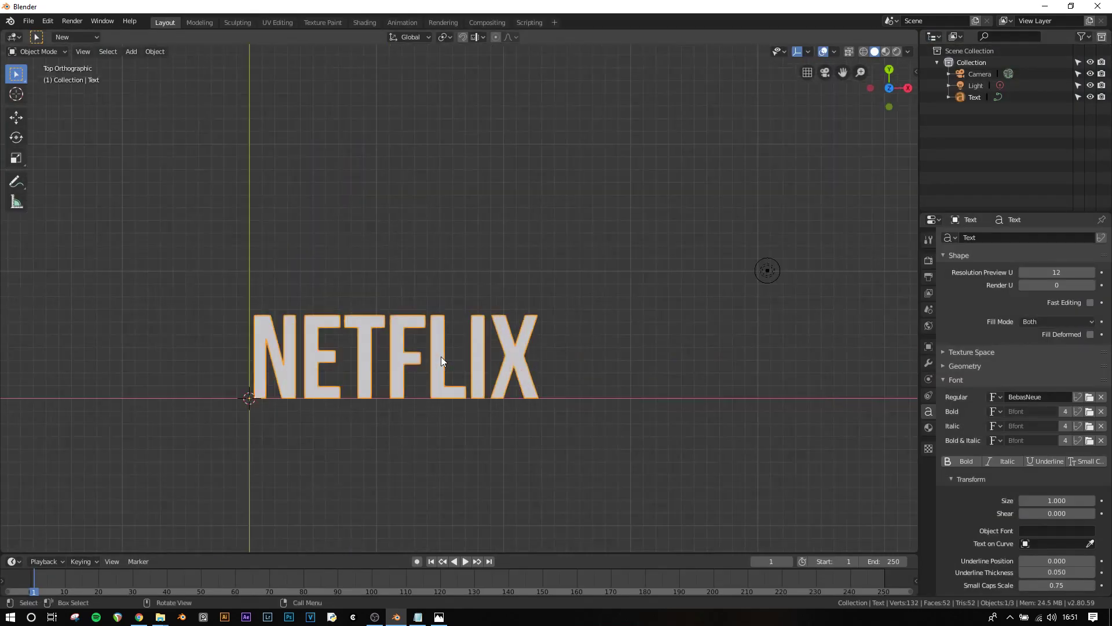
pyautogui.keyDown('shift'); pyautogui.moveTo(440, 356); pyautogui.dragTo(486, 315, button='middle'); pyautogui.keyUp('shift')
pyautogui.scroll(2, 525, 288)
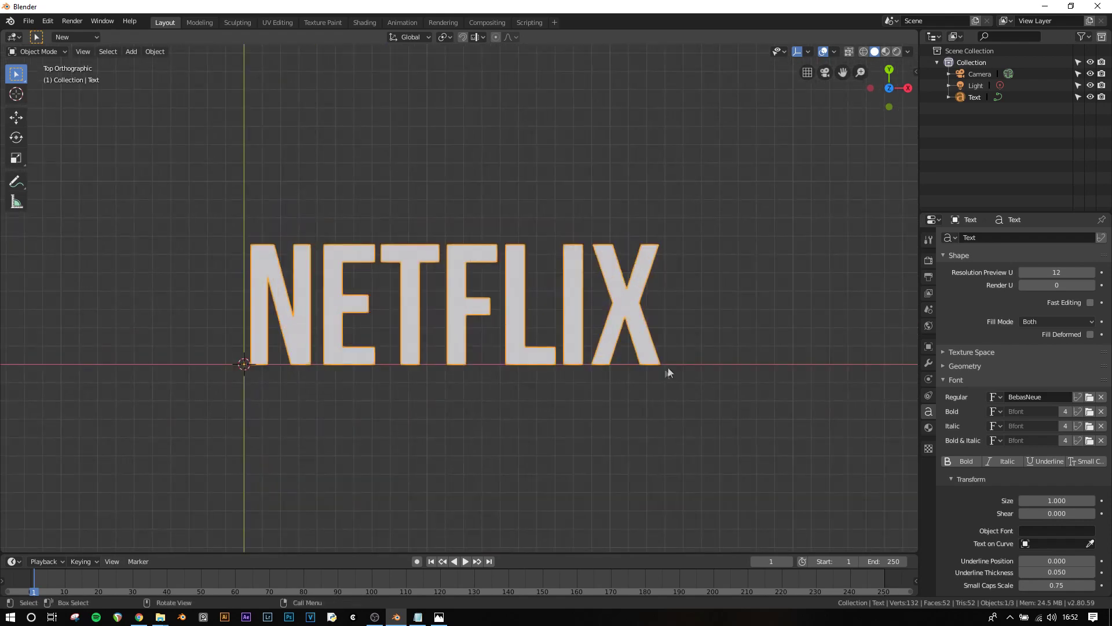
pyautogui.press('Tab')
pyautogui.press('Tab')
pyautogui.press('Tab')
pyautogui.press('Tab')
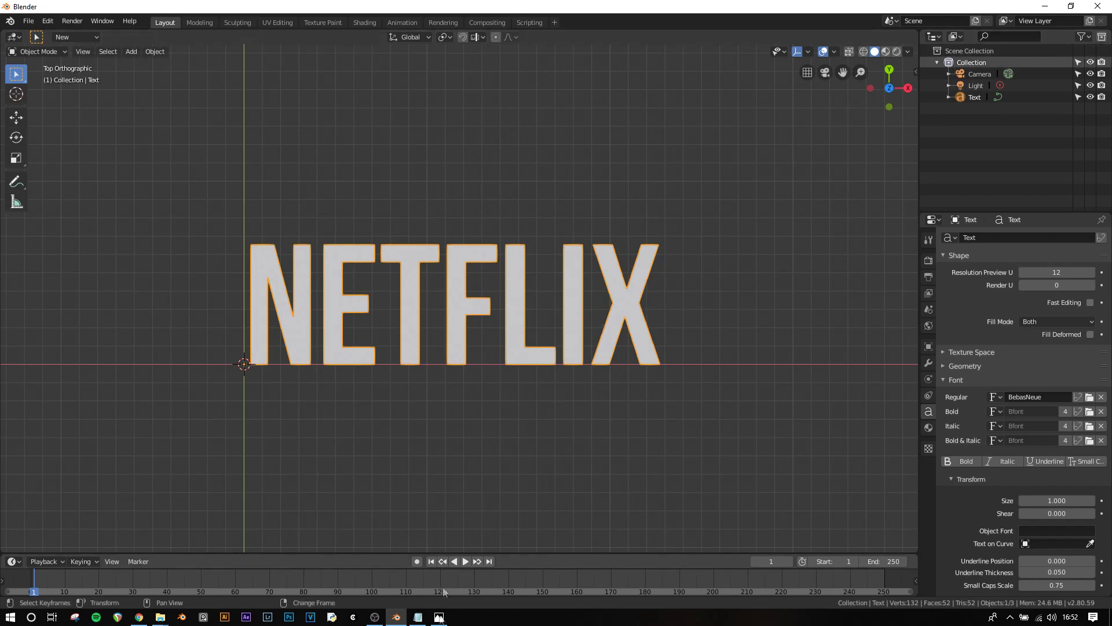
pyautogui.hotkey('alt', 'Tab')
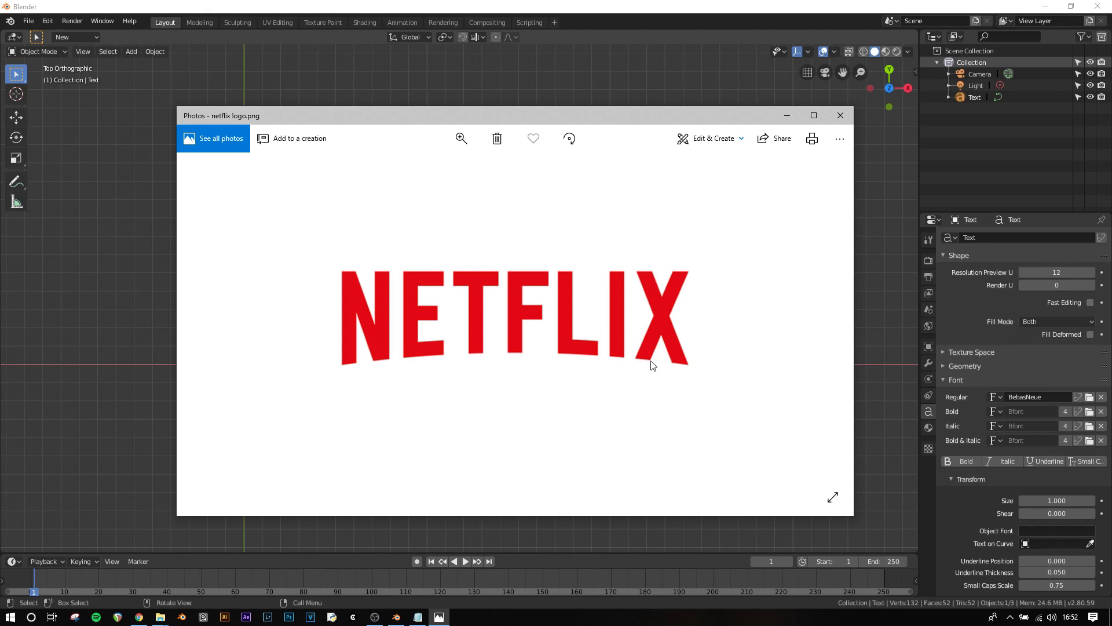
pyautogui.hotkey('alt', 'Tab')
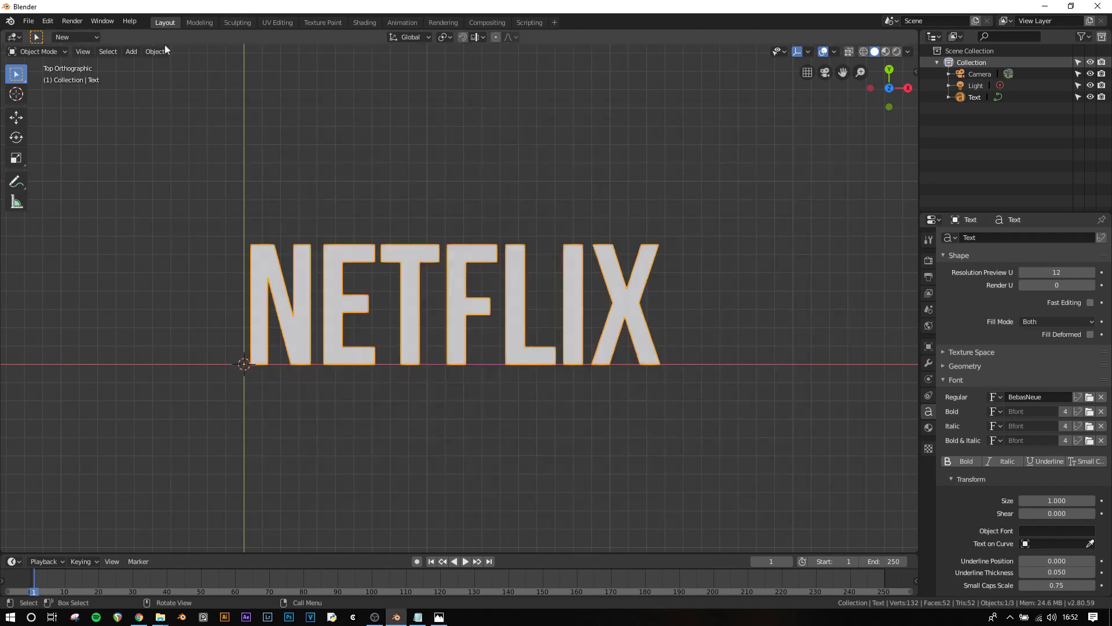
# - Convert the NETFLIX text object into a mesh
pyautogui.click(152, 51)
pyautogui.moveTo(225, 361)
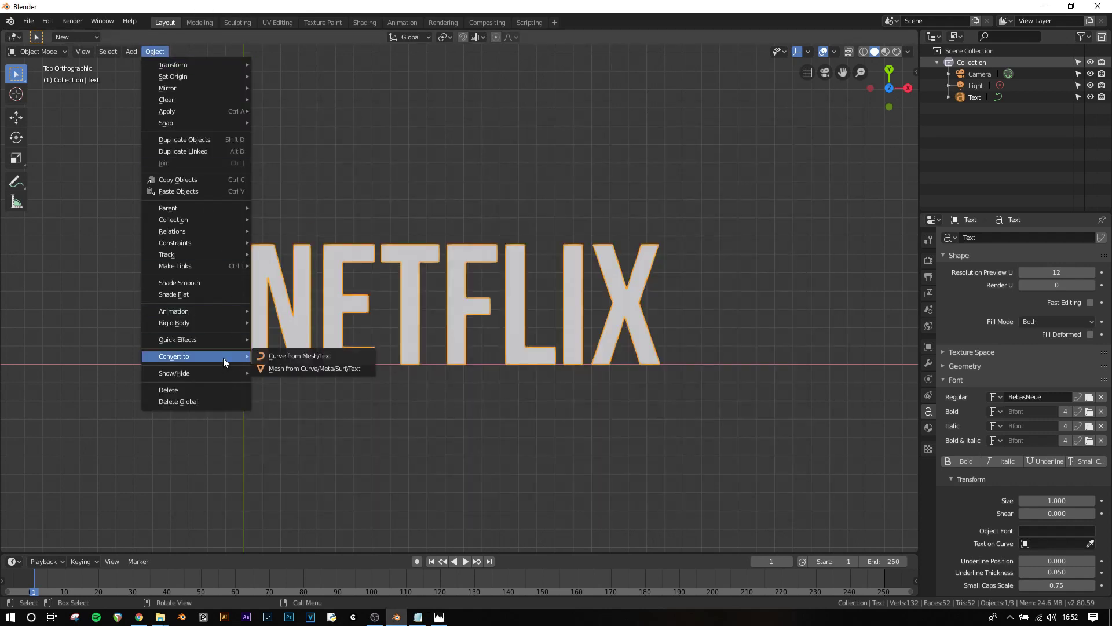
pyautogui.click(280, 369)
# - In Edit Mode, select the T stem's top edge and nudge it along Y
pyautogui.press('Tab')
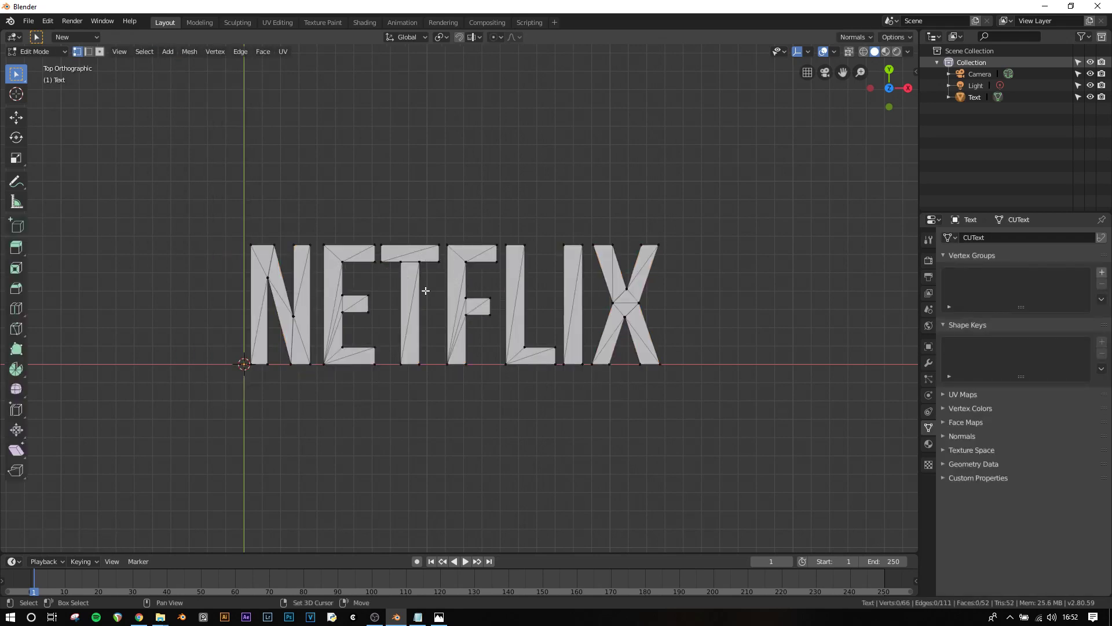
pyautogui.keyDown('shift'); pyautogui.moveTo(425, 291); pyautogui.dragTo(450, 294, button='middle'); pyautogui.keyUp('shift')
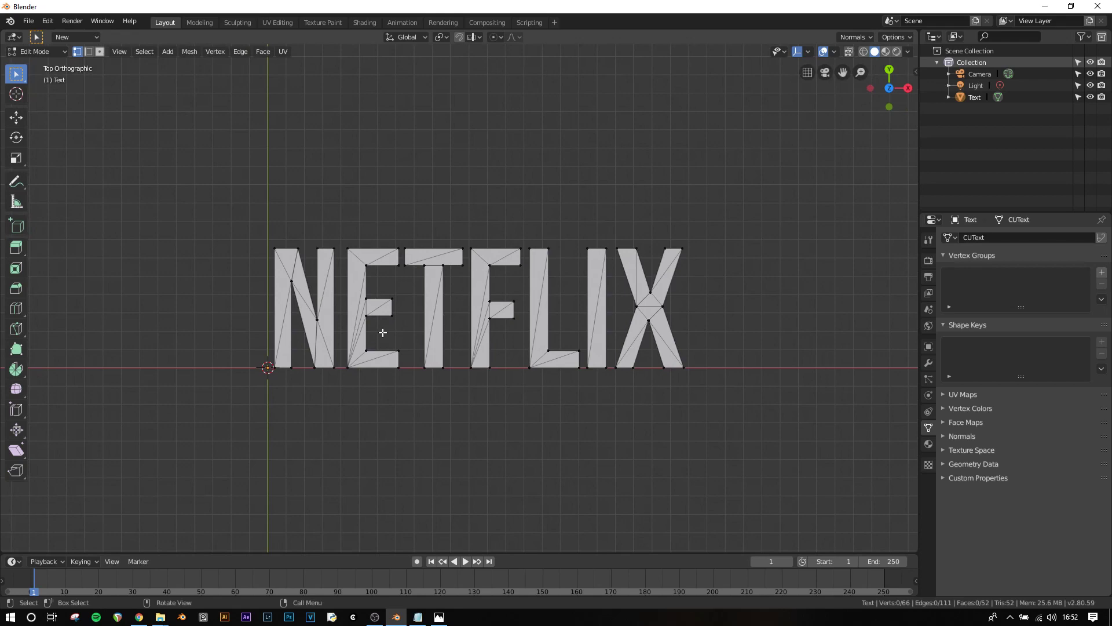
pyautogui.scroll(8, 385, 289)
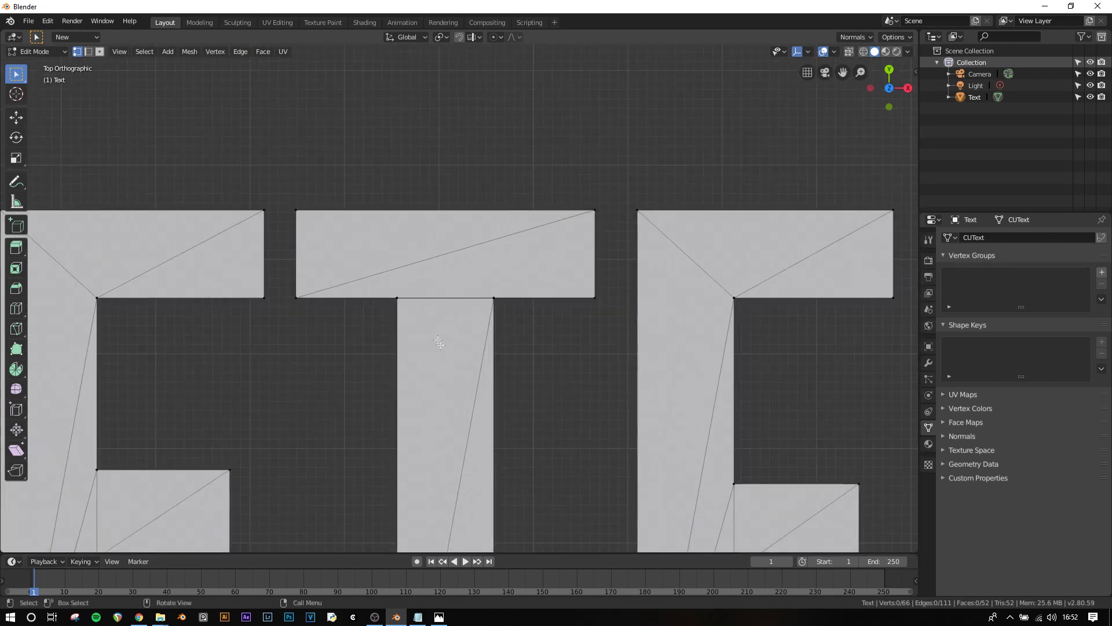
pyautogui.click(404, 291)
pyautogui.keyDown('shift'); pyautogui.click(489, 287); pyautogui.keyUp('shift')
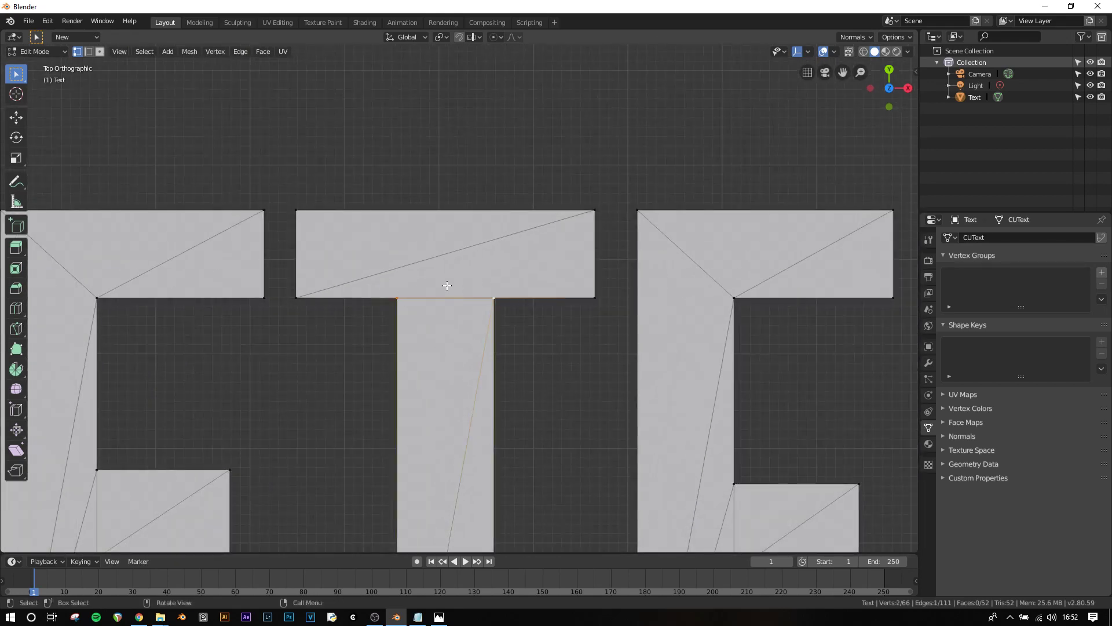
pyautogui.press('g')
pyautogui.press('y')
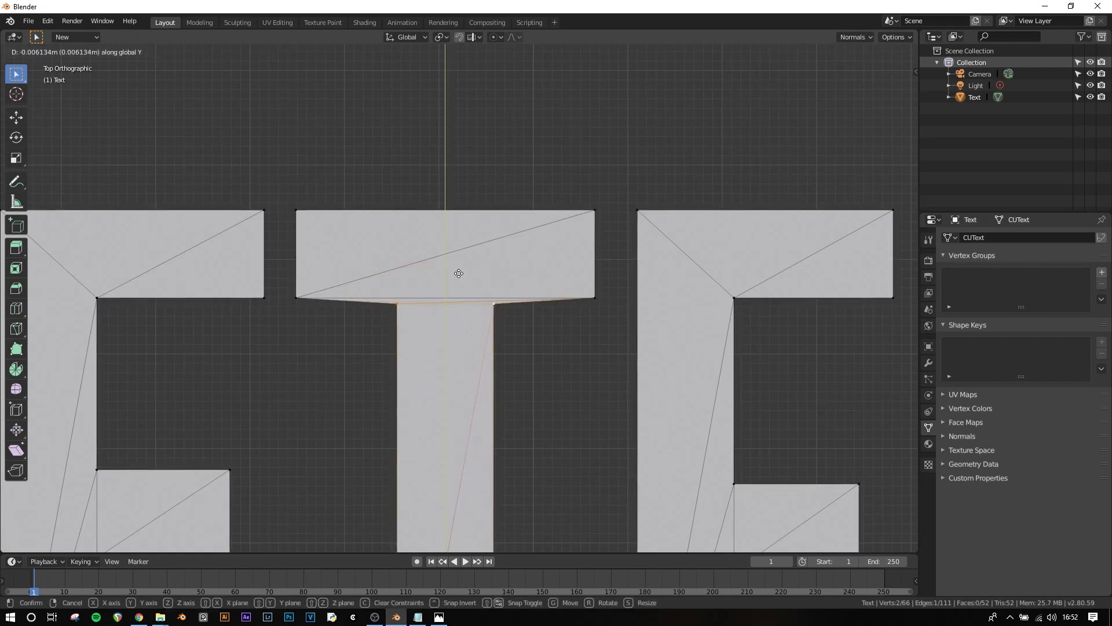
pyautogui.click(454, 258)
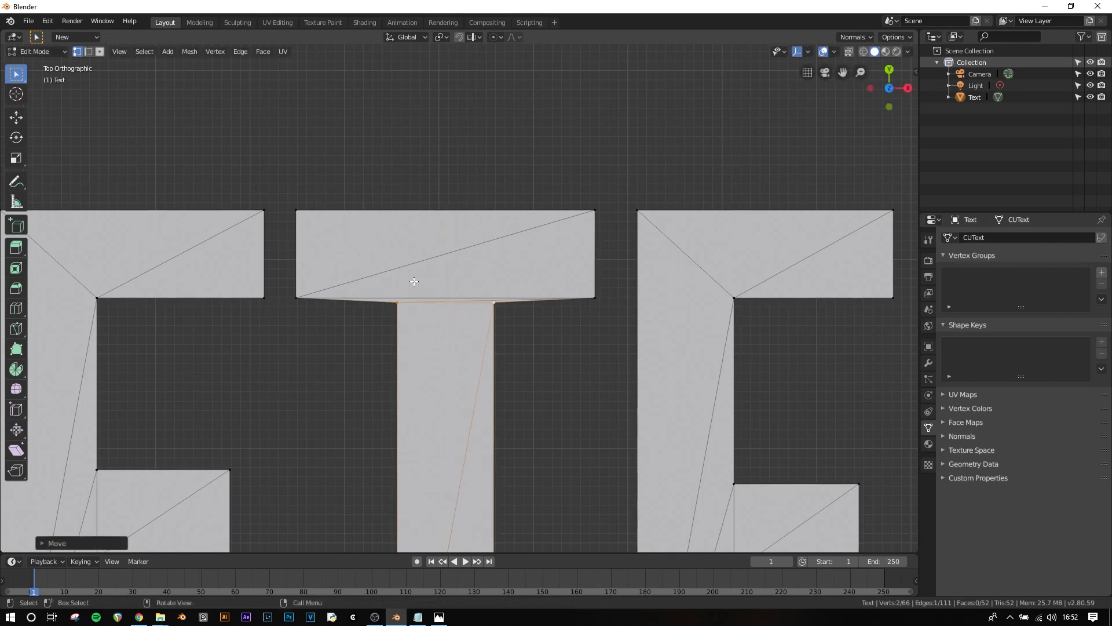
pyautogui.press('Tab')
pyautogui.scroll(-6, 417, 284)
pyautogui.moveTo(479, 393); pyautogui.dragTo(533, 293, button='middle')
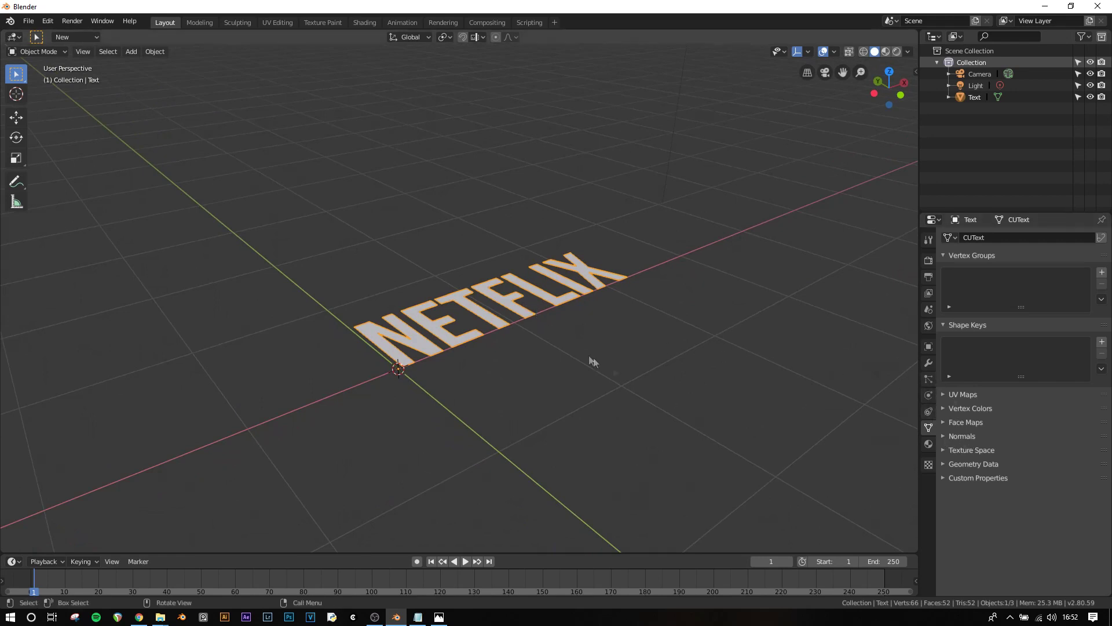
pyautogui.scroll(2, 540, 331)
# - Add a Solidify modifier with 1 m thickness and flipped offset, keyframing the thickness at frame 1
pyautogui.moveTo(540, 329)
pyautogui.mouseDown(button='middle')
pyautogui.moveTo(524, 345)
pyautogui.moveTo(519, 384)
pyautogui.moveTo(541, 323)
pyautogui.moveTo(525, 320)
pyautogui.mouseUp(button='middle')
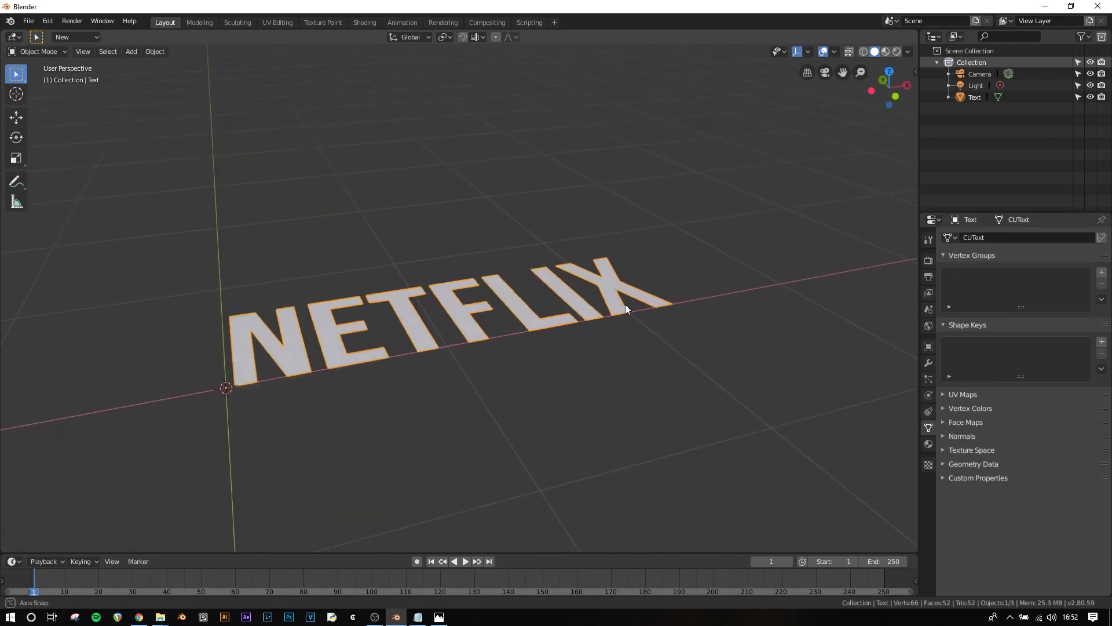
pyautogui.click(928, 362)
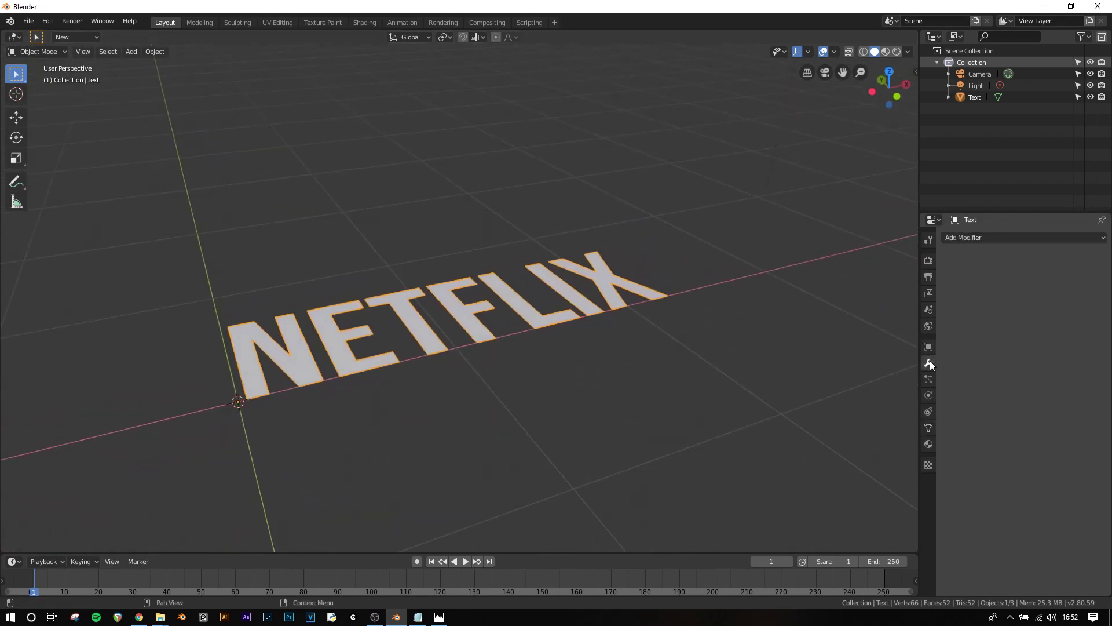
pyautogui.click(958, 238)
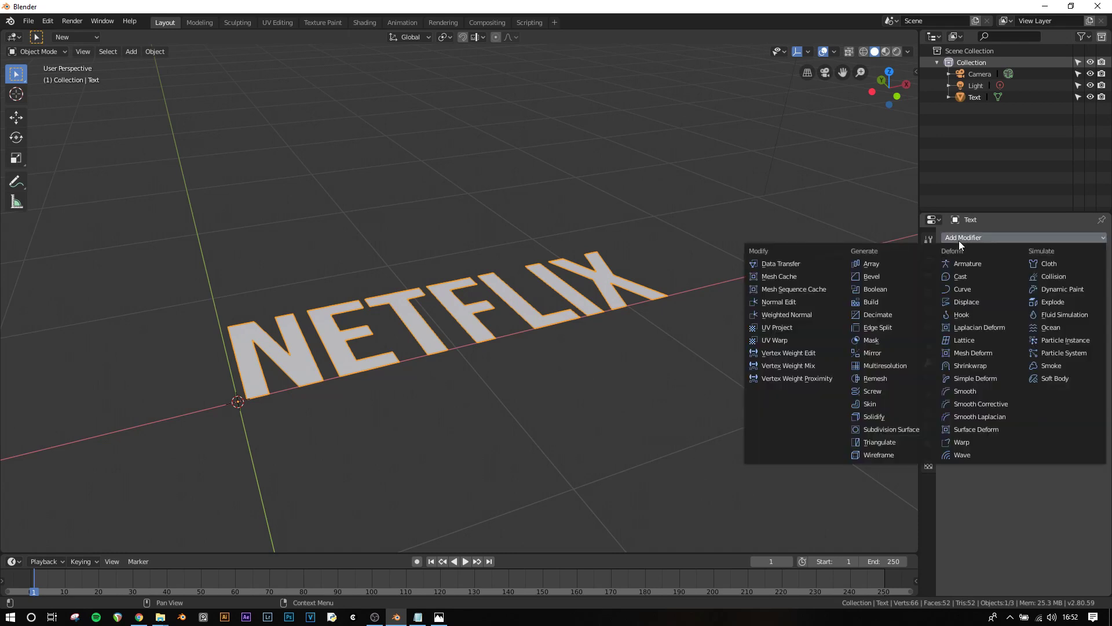
pyautogui.click(881, 417)
pyautogui.doubleClick(979, 288)
pyautogui.write('1')
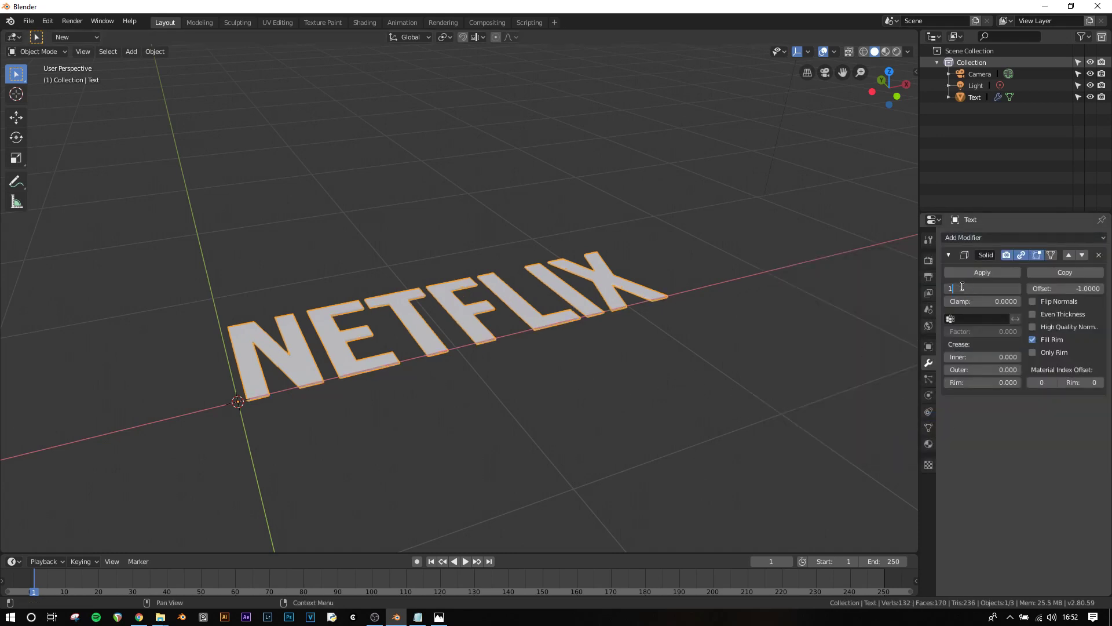
pyautogui.press('Return')
pyautogui.press('-')
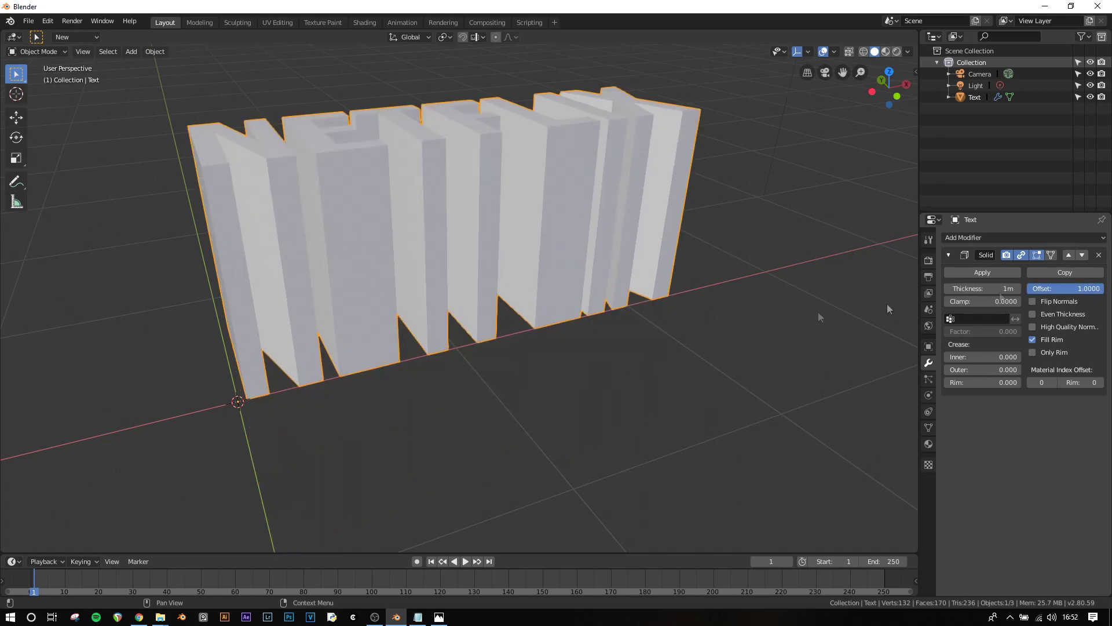
pyautogui.scroll(-5, 527, 301)
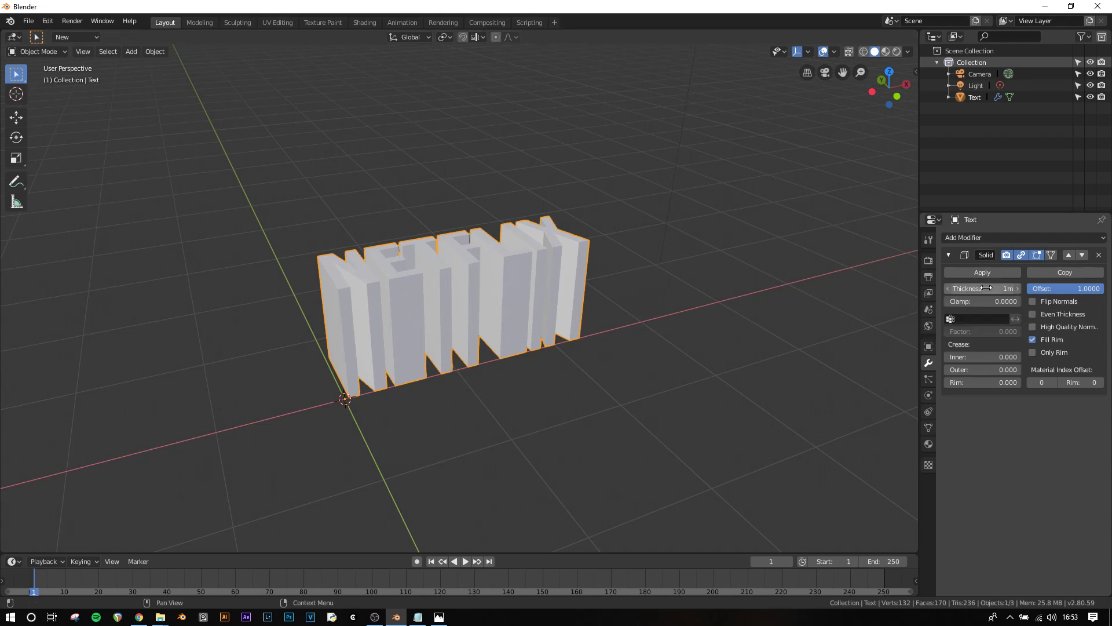
pyautogui.press('i')
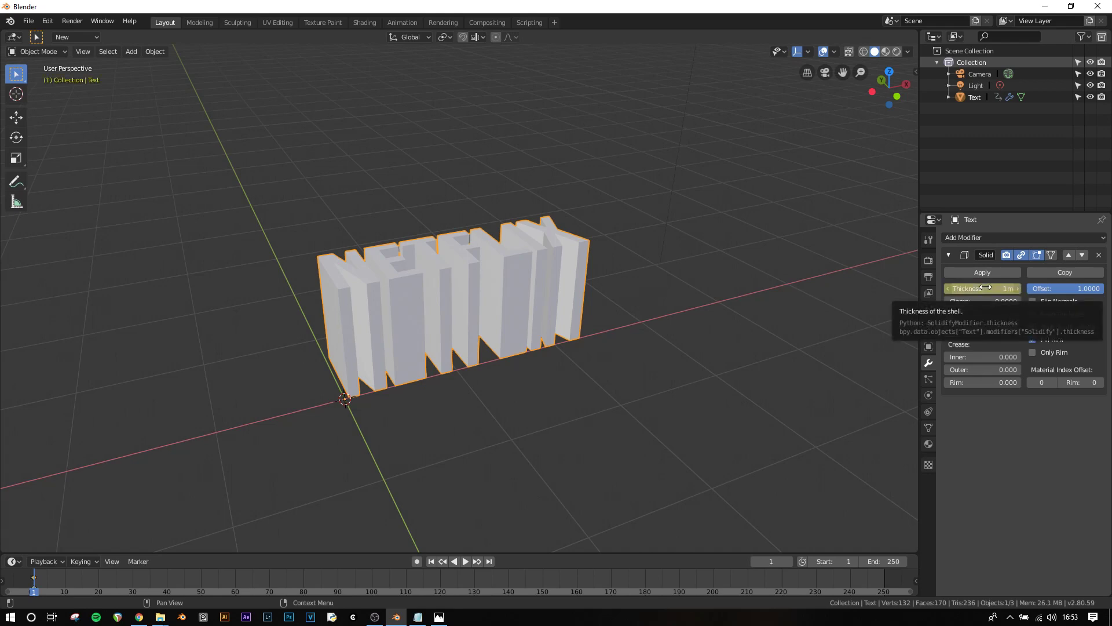
pyautogui.click(133, 578)
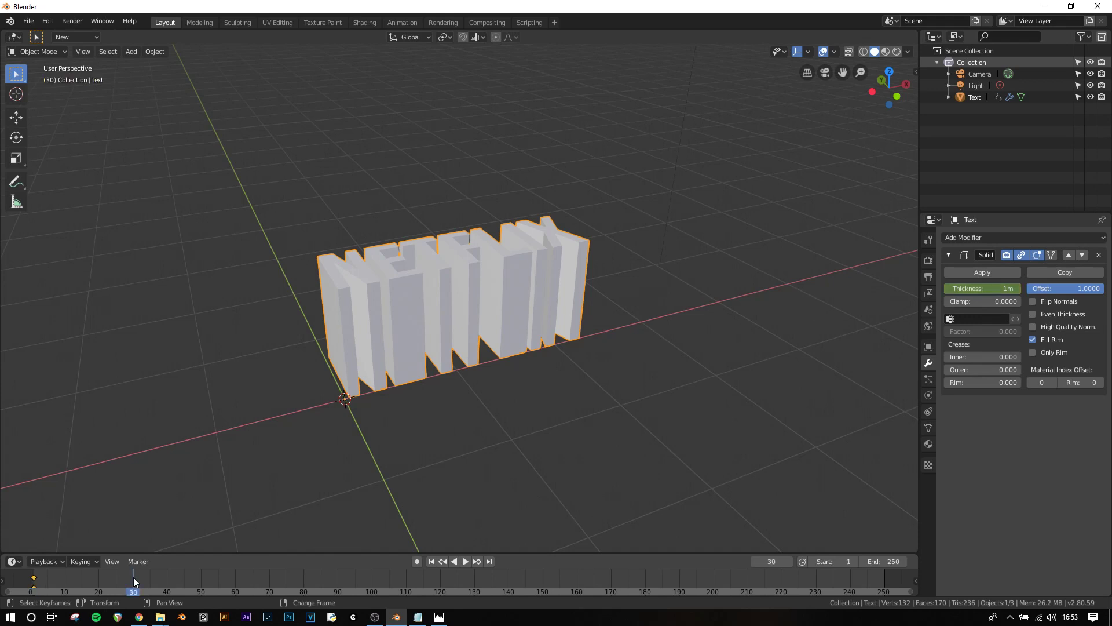
# - Keyframe Solidify thickness at 2 m on frame 30 and 1.1 m on frame 60
pyautogui.click(983, 288)
pyautogui.write('2')
pyautogui.press('Return')
pyautogui.press('i')
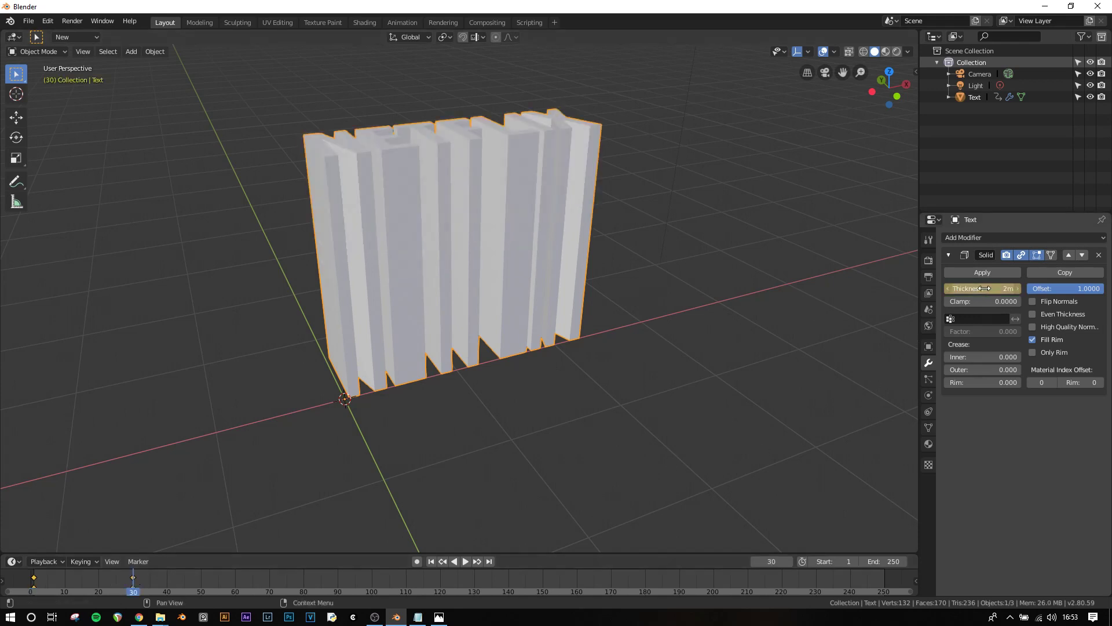
pyautogui.click(235, 577)
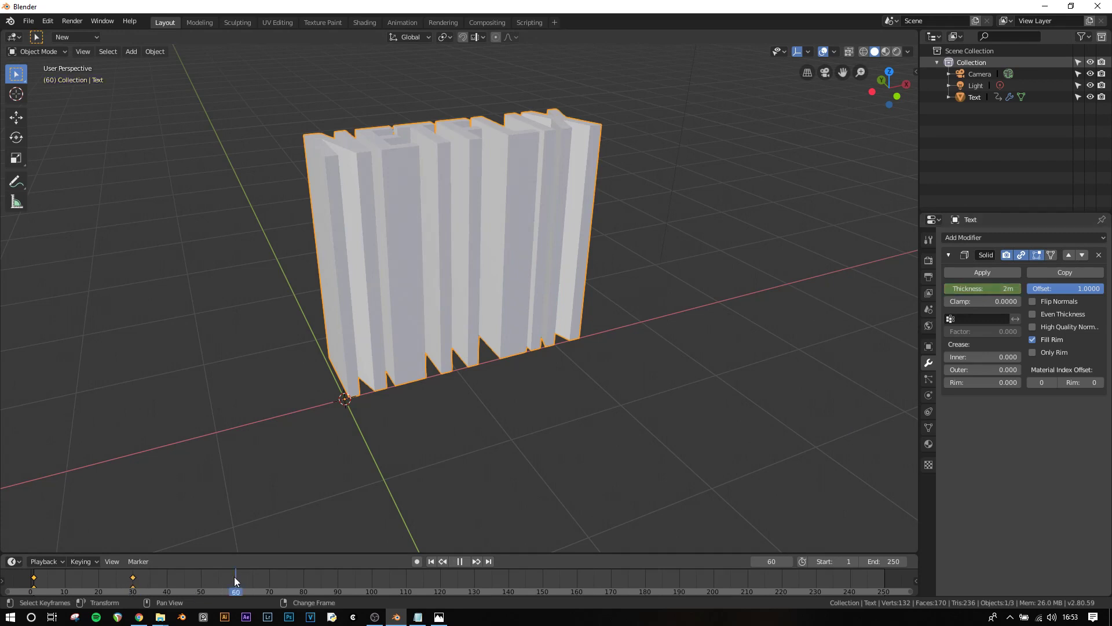
pyautogui.click(963, 285)
pyautogui.write('1')
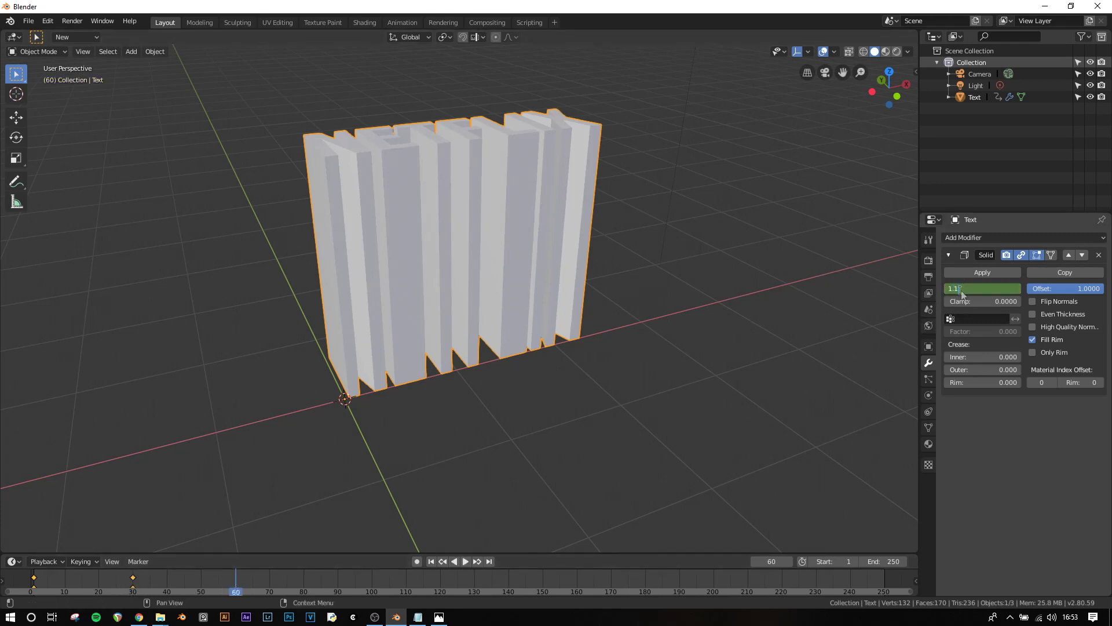
pyautogui.write('.1')
pyautogui.press('Return')
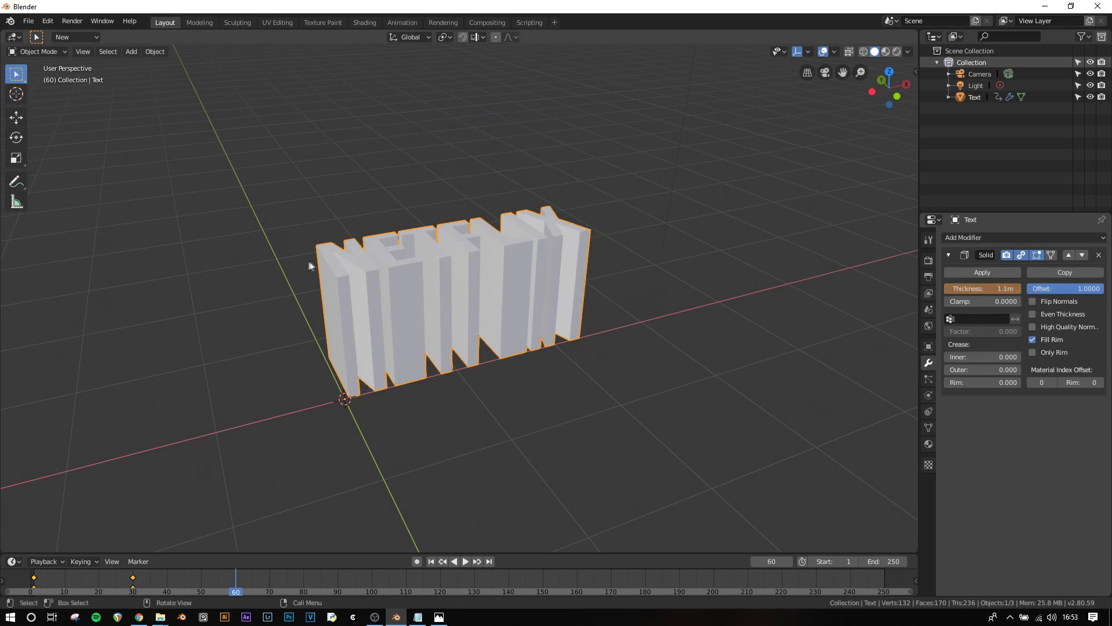
pyautogui.press('i')
# - Play the thickness animation from frame 1 to preview it
pyautogui.click(430, 561)
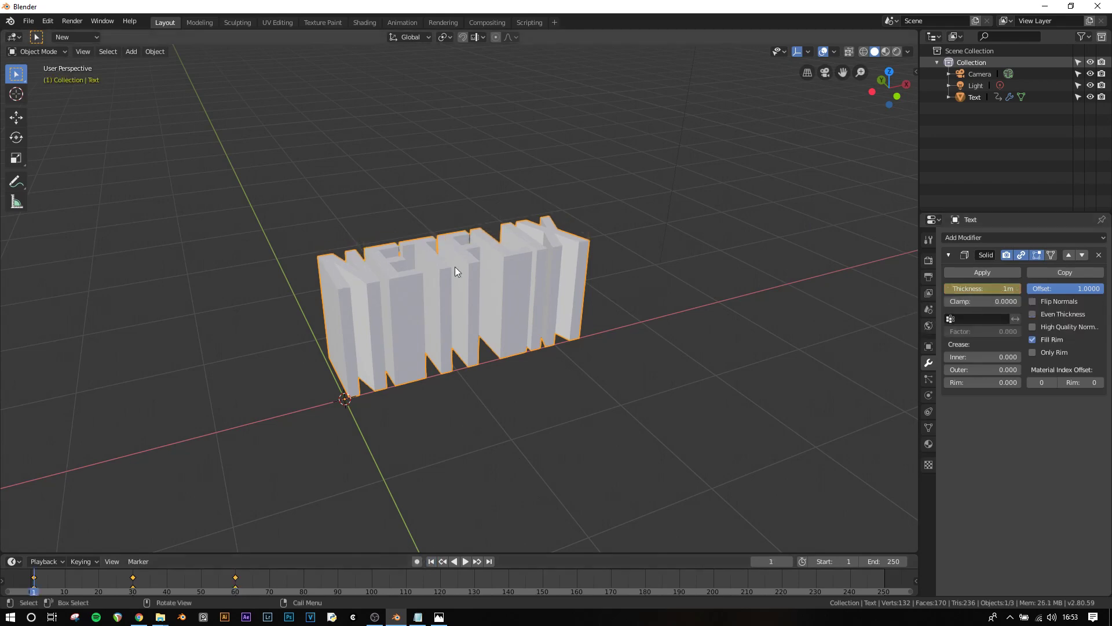
pyautogui.press('space')
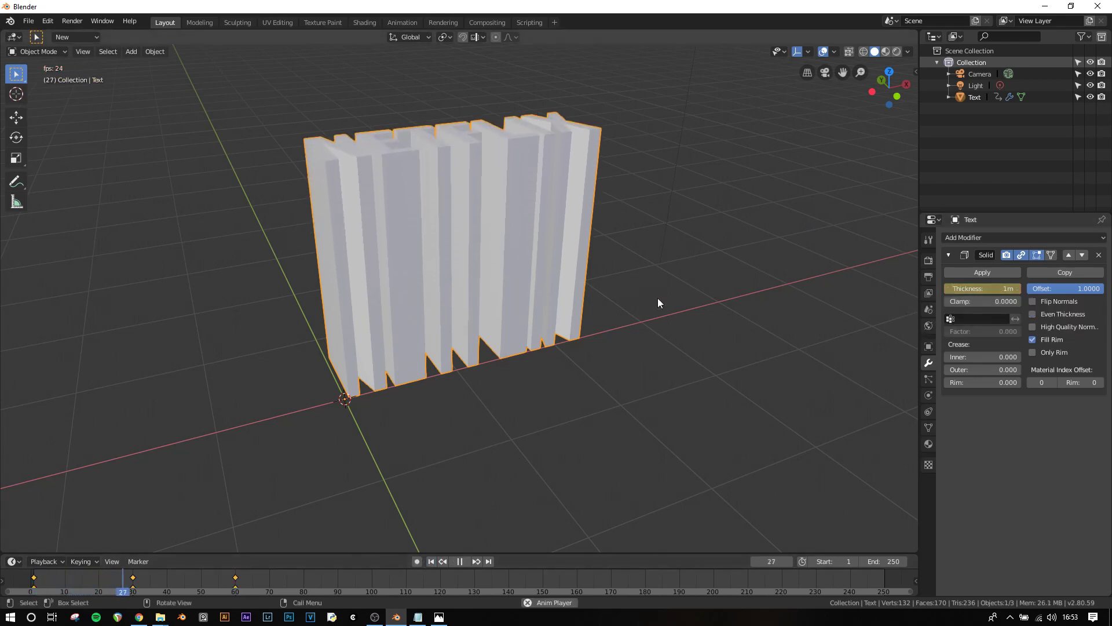
pyautogui.click(459, 561)
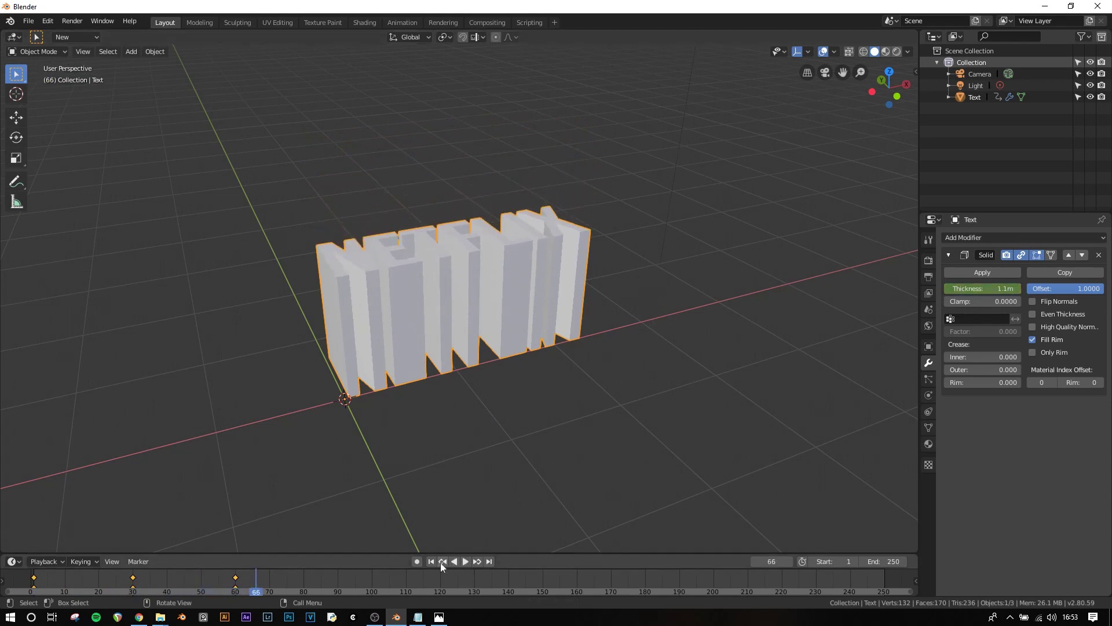
pyautogui.click(431, 560)
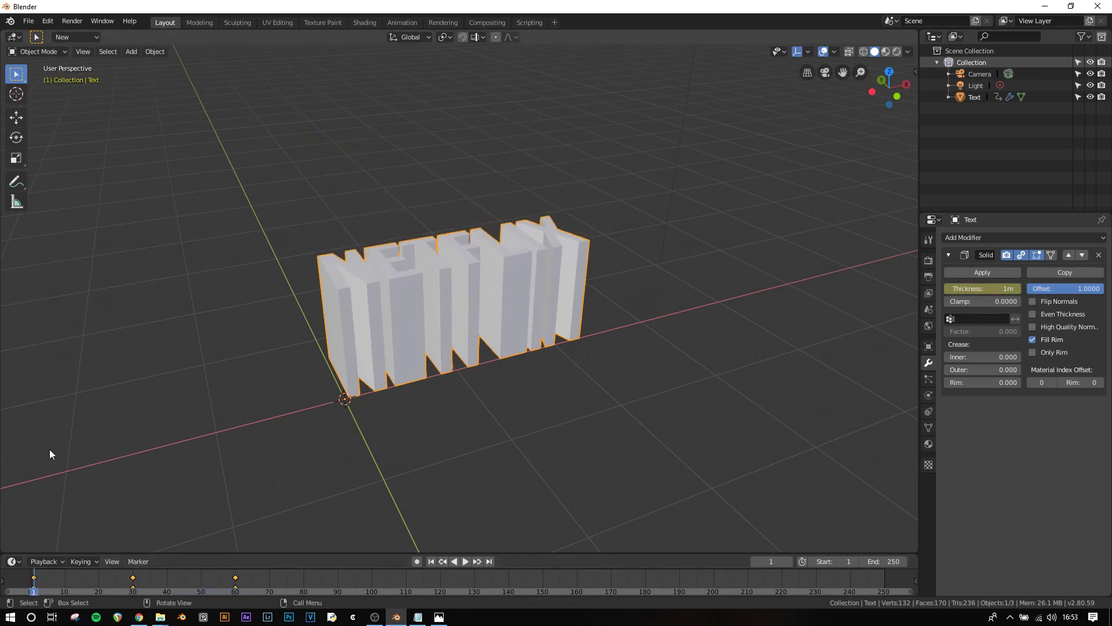
# - Keyframe a 2 m Solidify thickness at frame 50
pyautogui.click(203, 578)
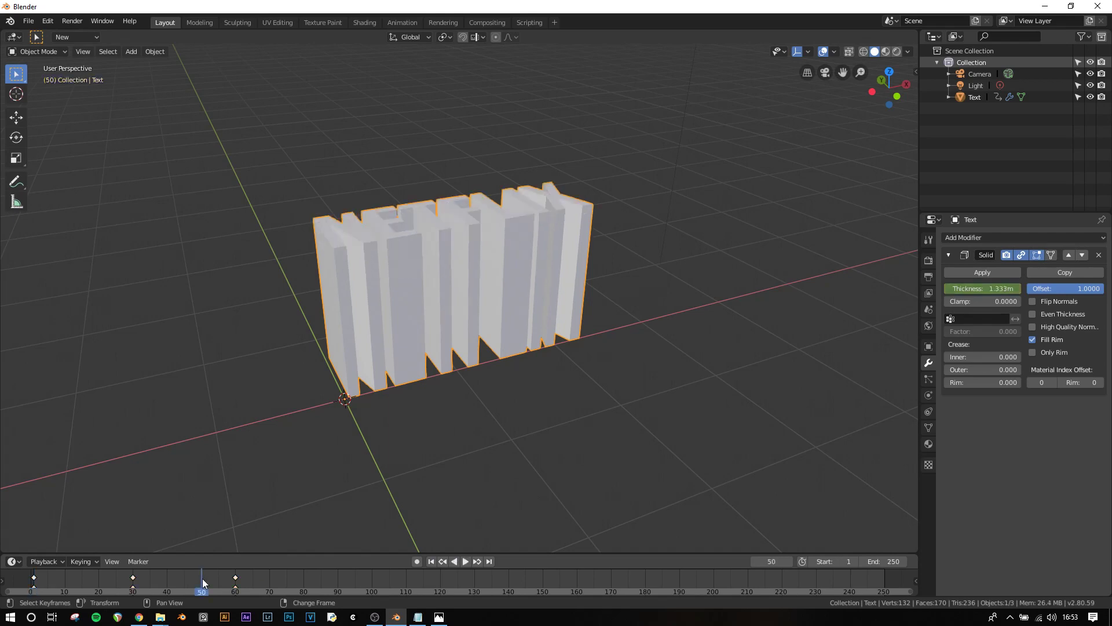
pyautogui.click(990, 286)
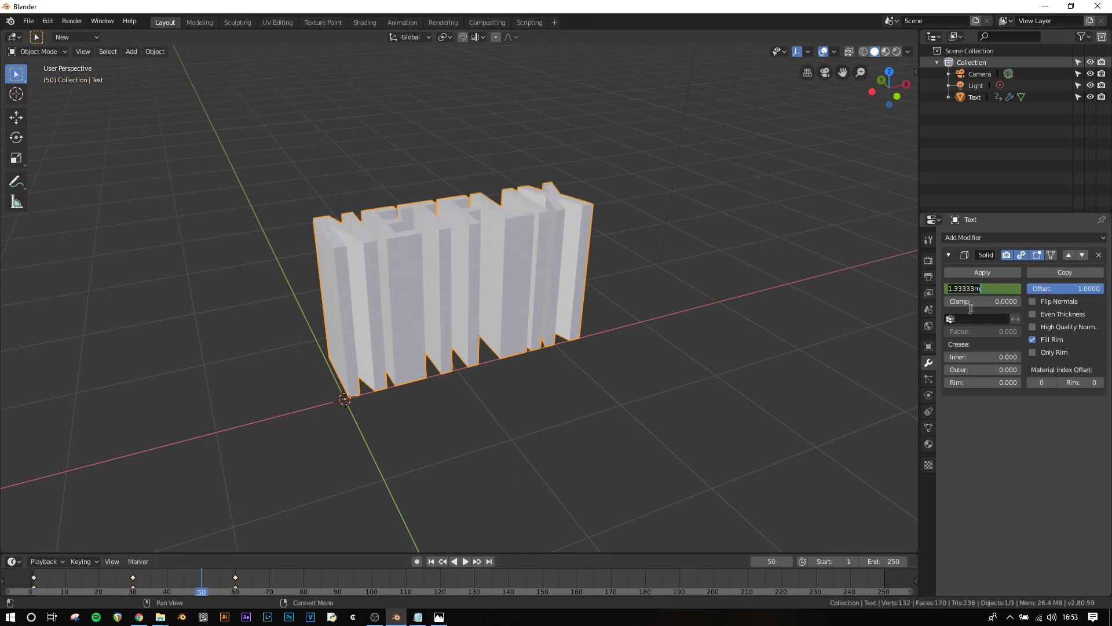
pyautogui.write('2')
pyautogui.press('Return')
pyautogui.press('i')
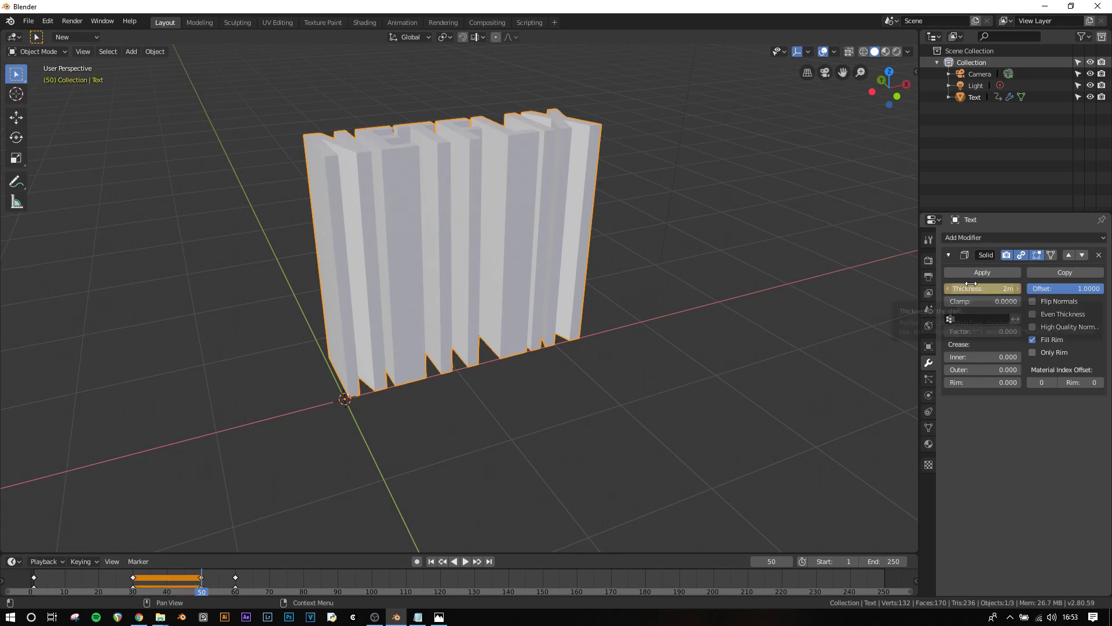
# - Replay the updated thickness animation from the first frame, then return to frame 1
pyautogui.click(431, 560)
pyautogui.press('space')
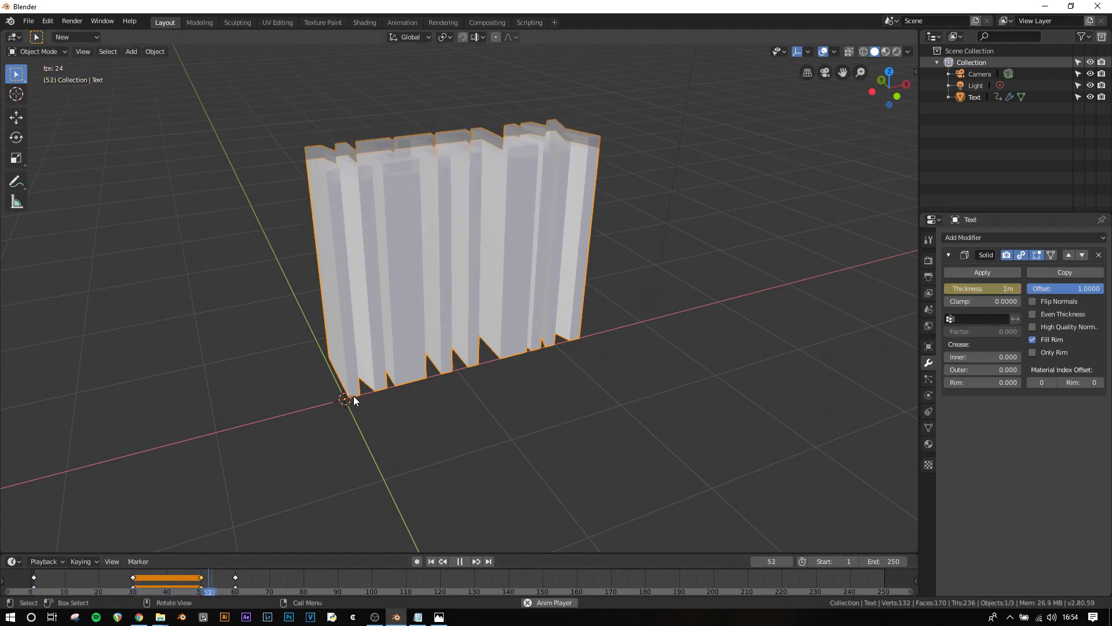
pyautogui.press('space')
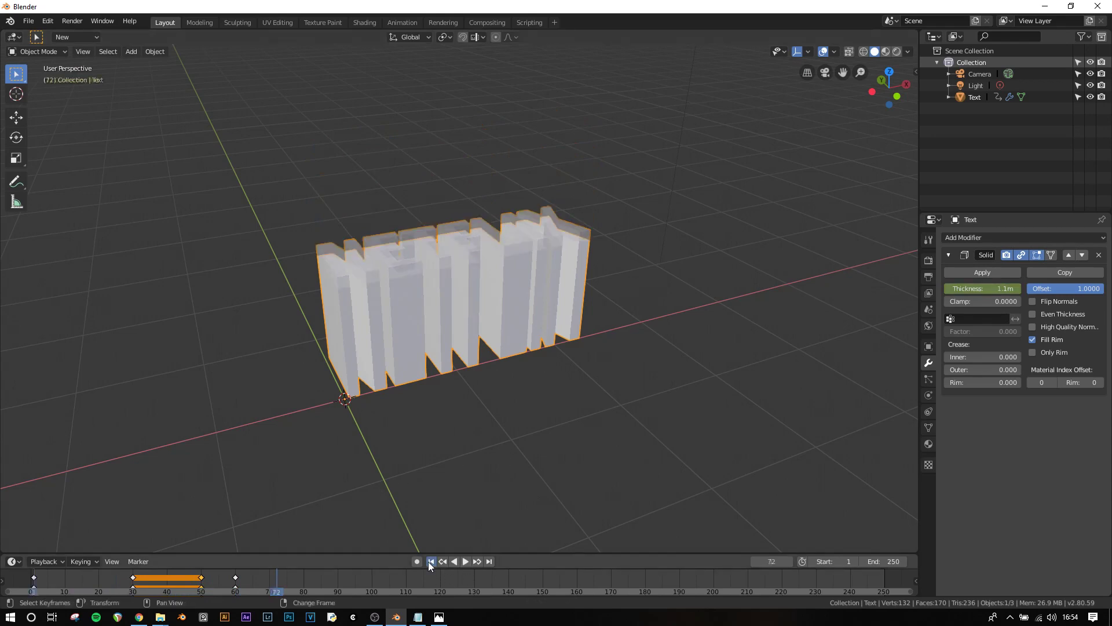
pyautogui.click(428, 561)
pyautogui.hotkey('shift', 'a')
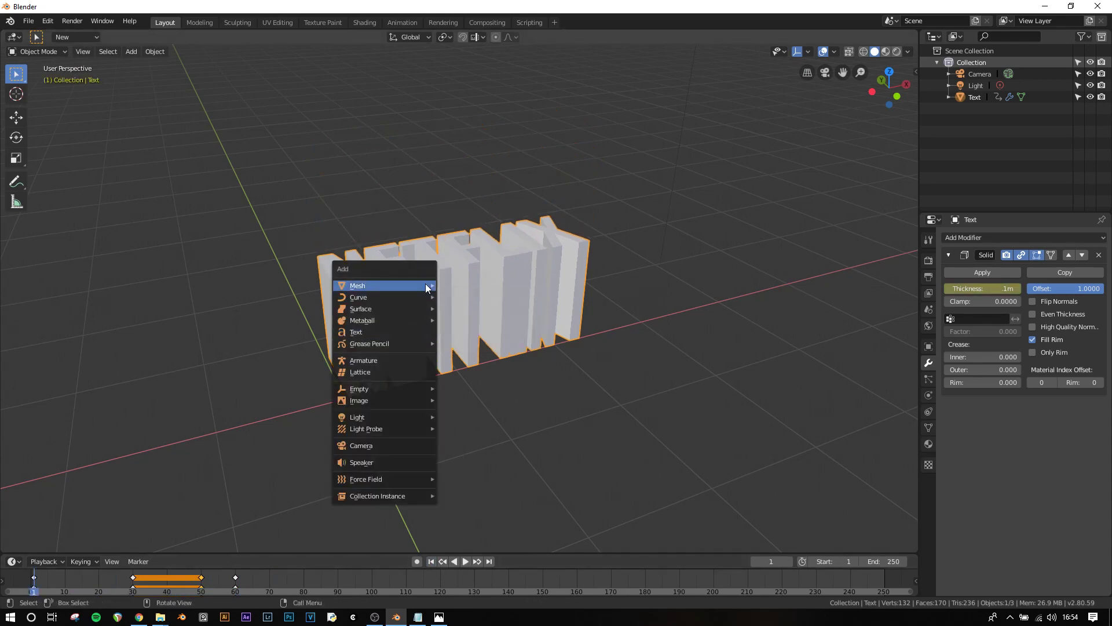
# - Add a plane, scale it up about 9.8x and raise it 1 m on Z
pyautogui.moveTo(425, 285)
pyautogui.click(458, 284)
pyautogui.press('s')
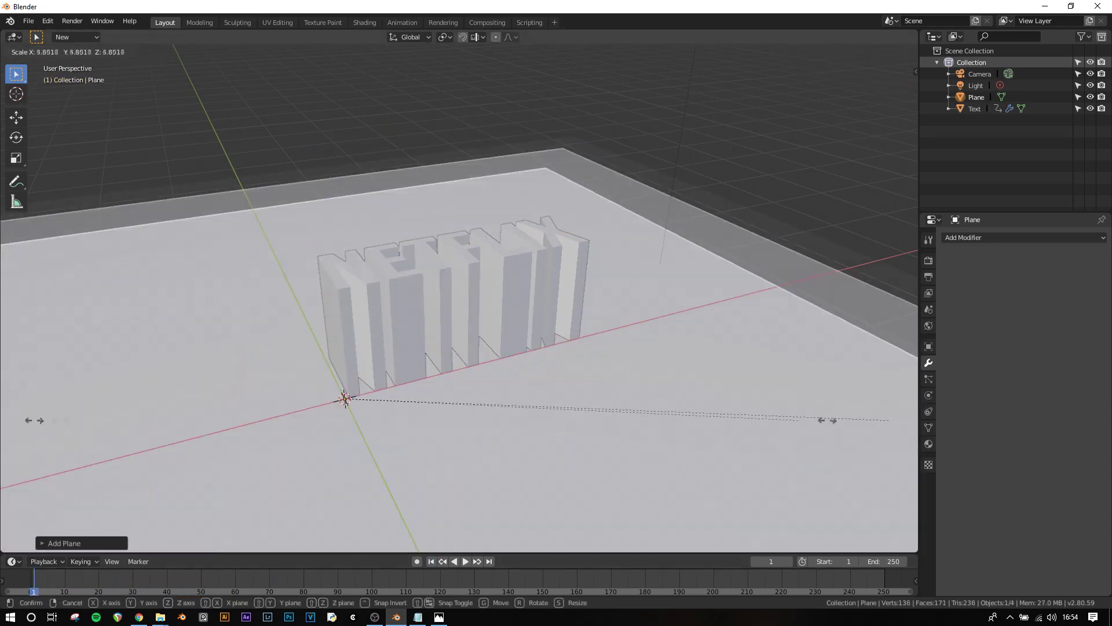
pyautogui.click(594, 436)
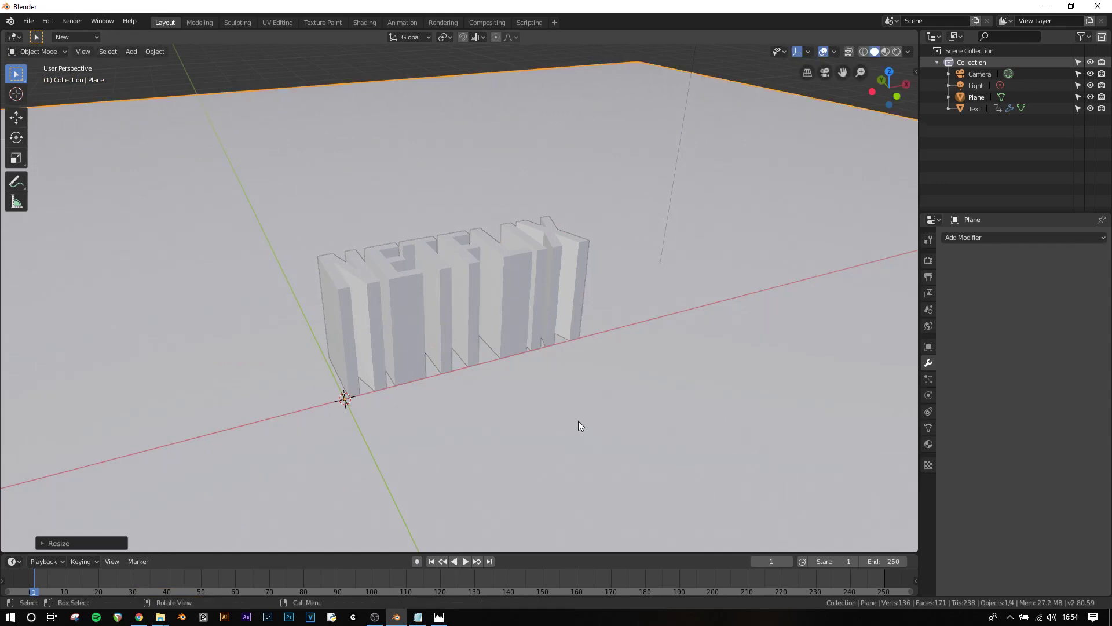
pyautogui.write('gz1.')
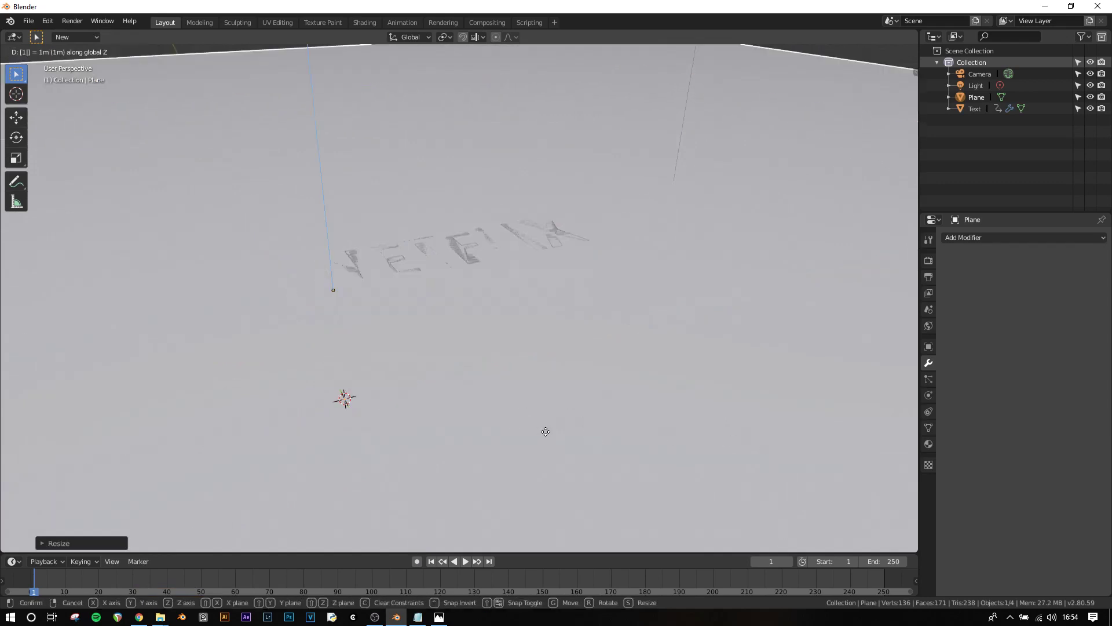
pyautogui.press('Return')
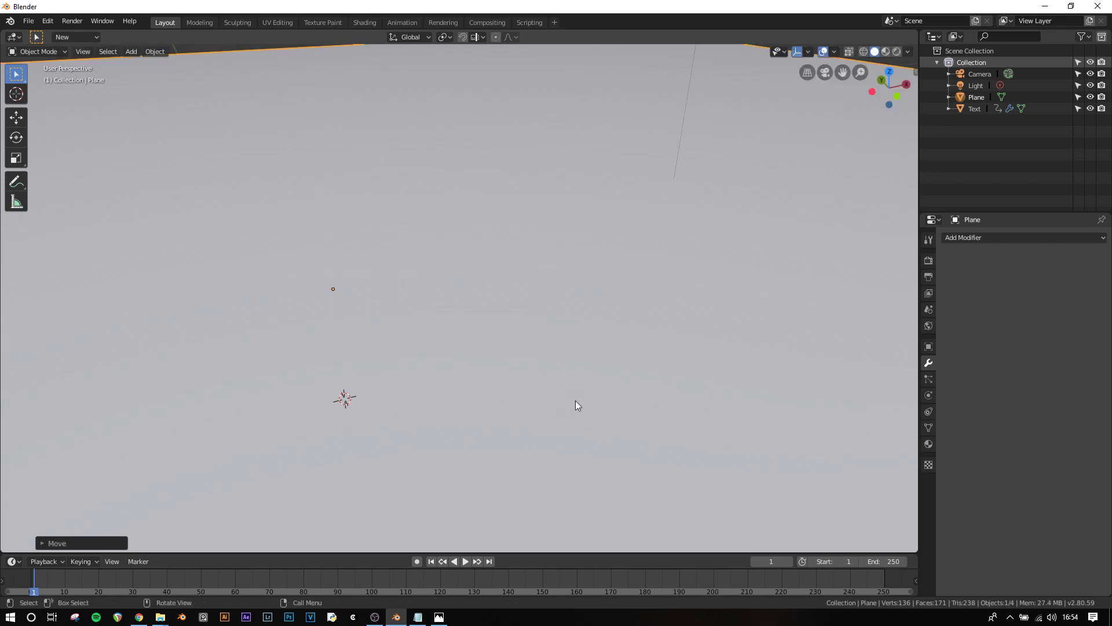
pyautogui.press('KP_1')
pyautogui.scroll(3, 463, 259)
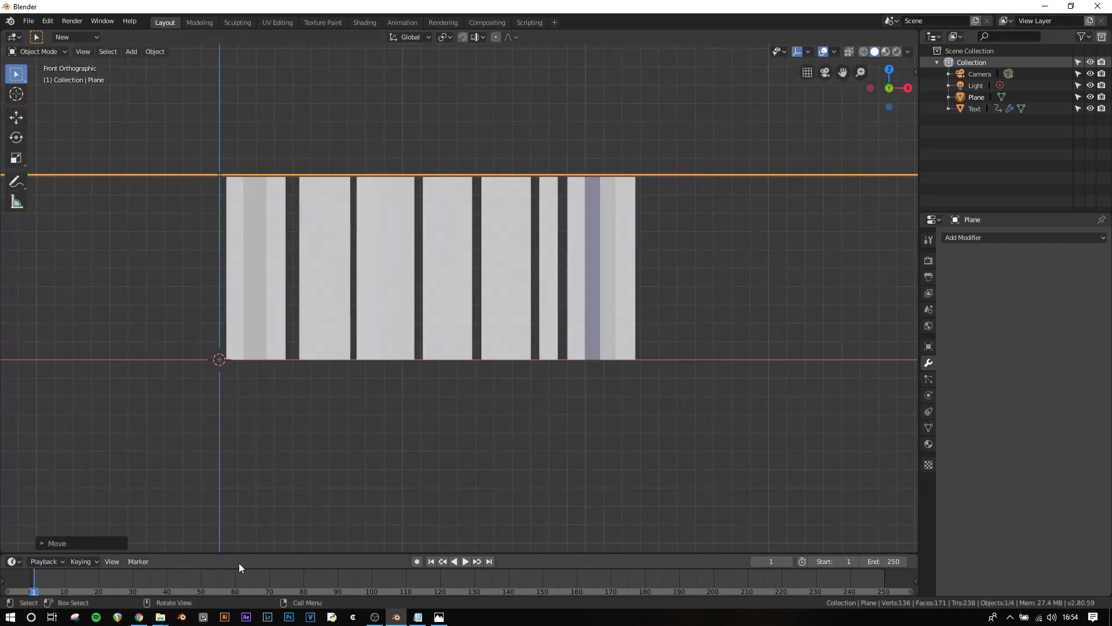
pyautogui.click(321, 576)
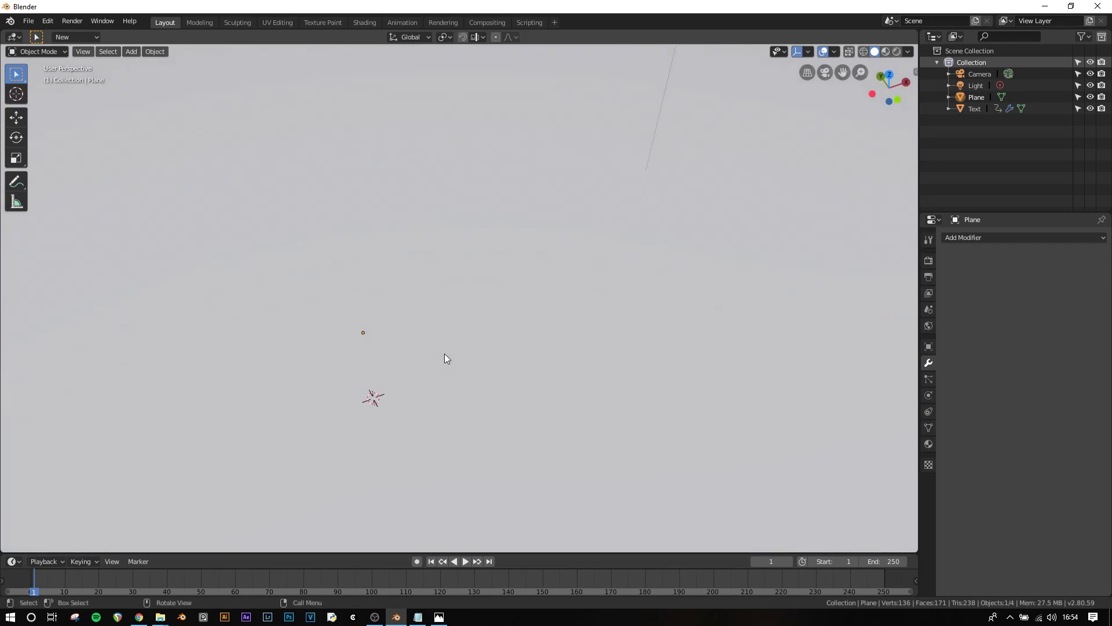
pyautogui.press('KP_7')
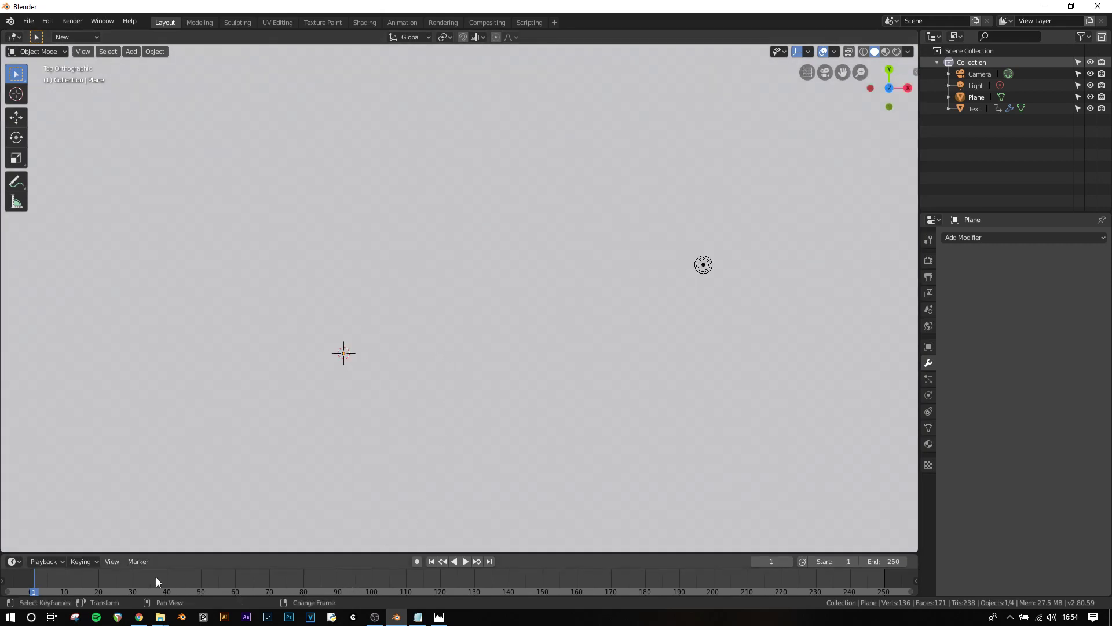
# - Go to frame 35 and frame NETFLIX centred through the camera, using camera-to-view lock
pyautogui.scroll(-3, 238, 525)
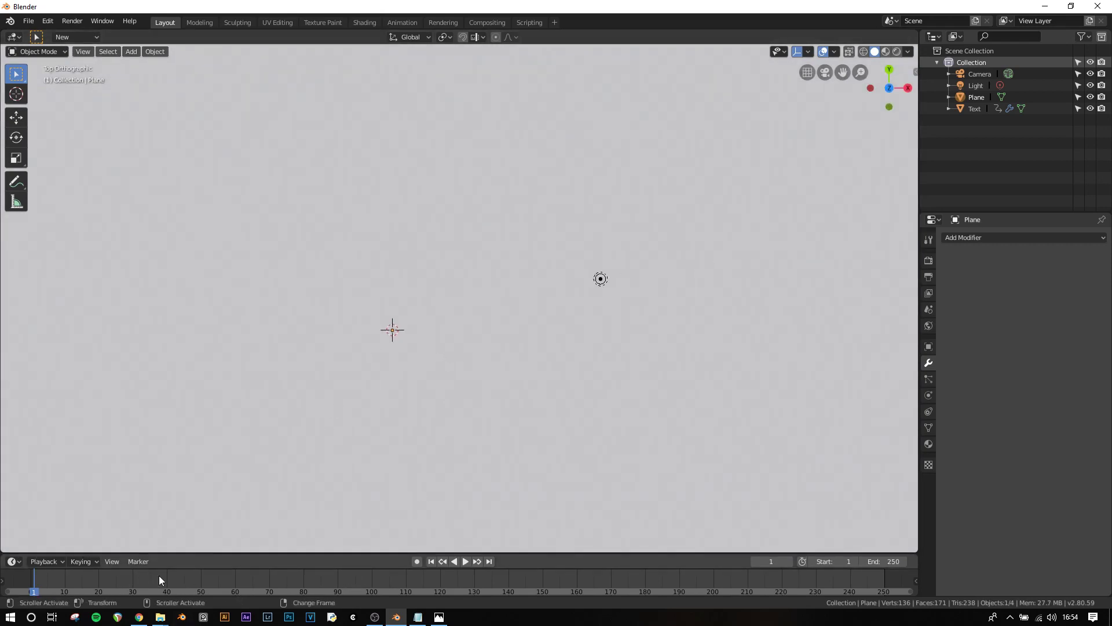
pyautogui.moveTo(159, 575)
pyautogui.mouseDown()
pyautogui.moveTo(178, 577)
pyautogui.moveTo(149, 576)
pyautogui.mouseUp()
pyautogui.scroll(2, 457, 374)
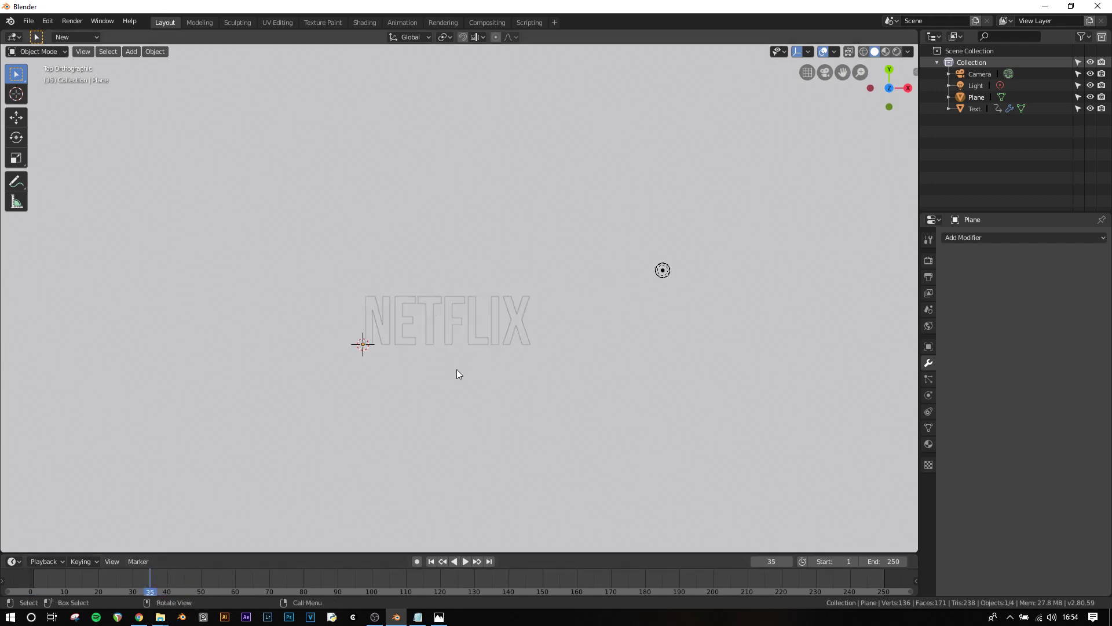
pyautogui.scroll(2, 457, 374)
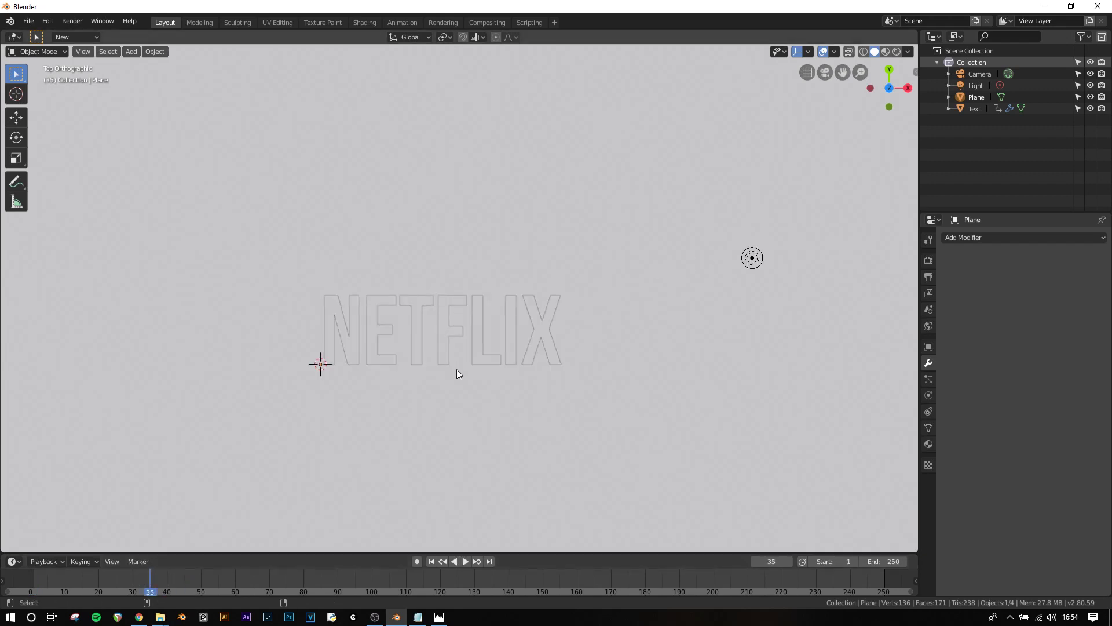
pyautogui.press('KP_0')
pyautogui.press('n')
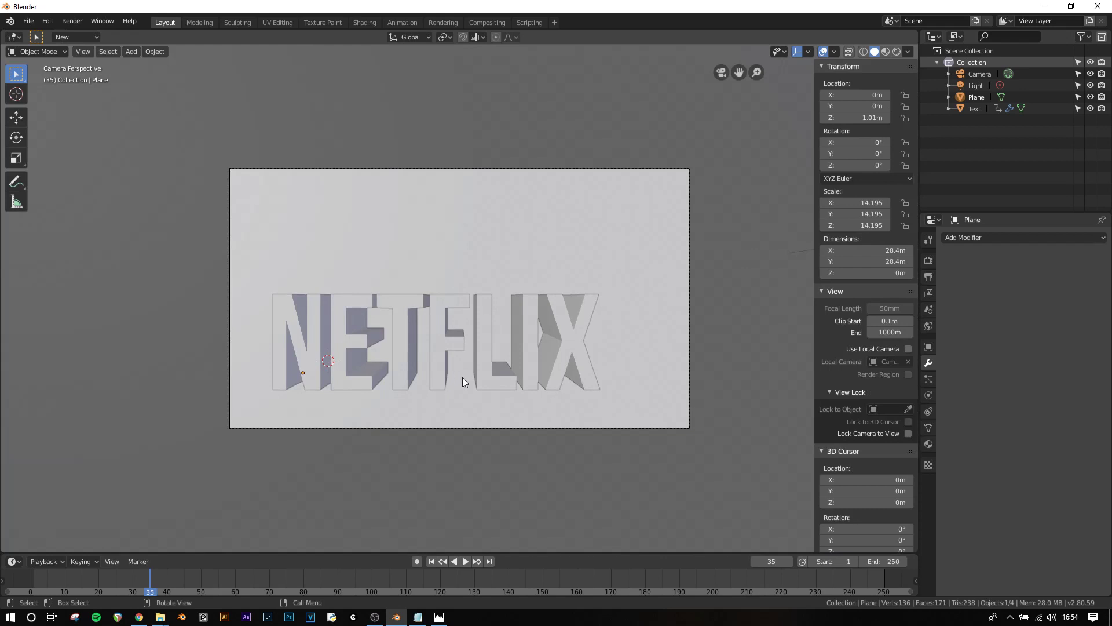
pyautogui.click(908, 433)
pyautogui.scroll(-2, 502, 364)
pyautogui.keyDown('shift'); pyautogui.moveTo(503, 363); pyautogui.dragTo(520, 328, button='middle'); pyautogui.keyUp('shift')
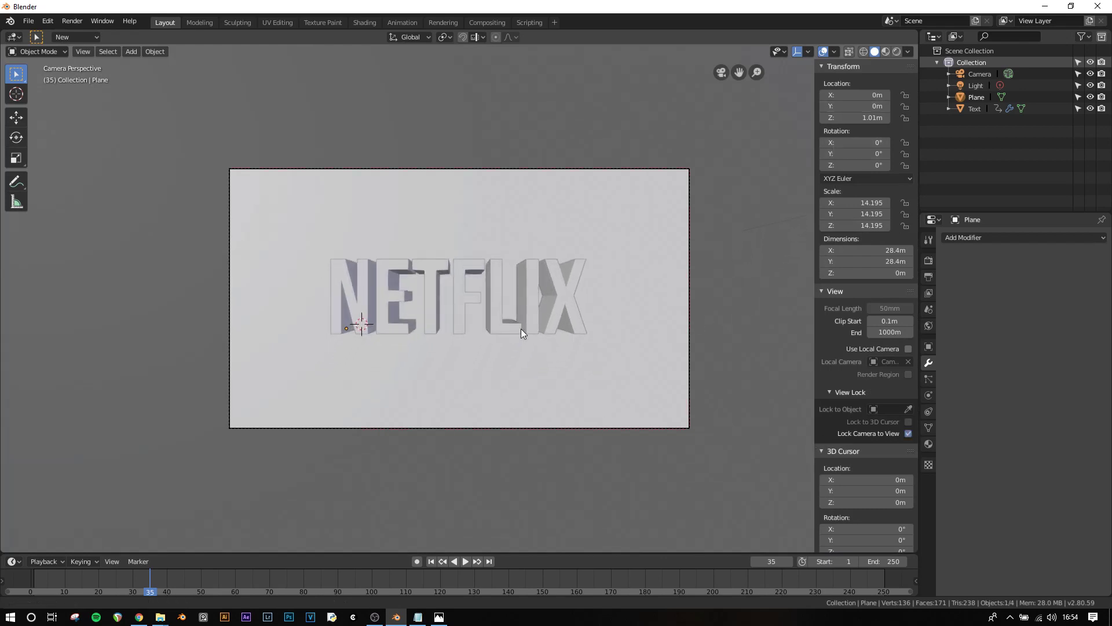
# - Switch the viewport to rendered shading, unlock the camera from the view, and select the light
pyautogui.press('z')
pyautogui.click(565, 242)
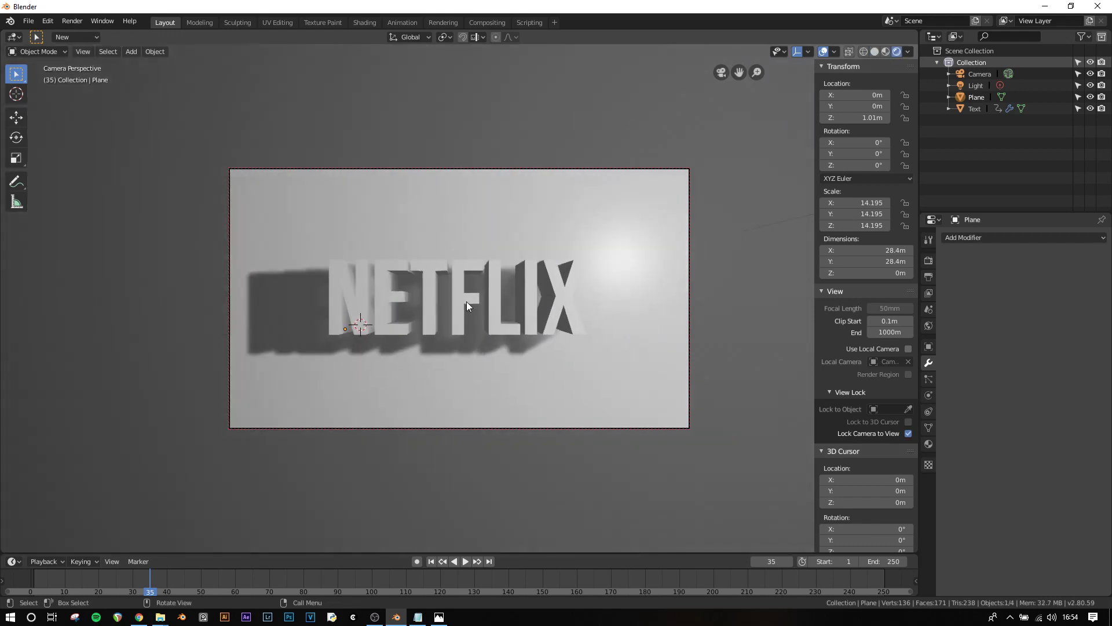
pyautogui.click(861, 431)
pyautogui.scroll(-3, 528, 252)
pyautogui.scroll(2, 579, 252)
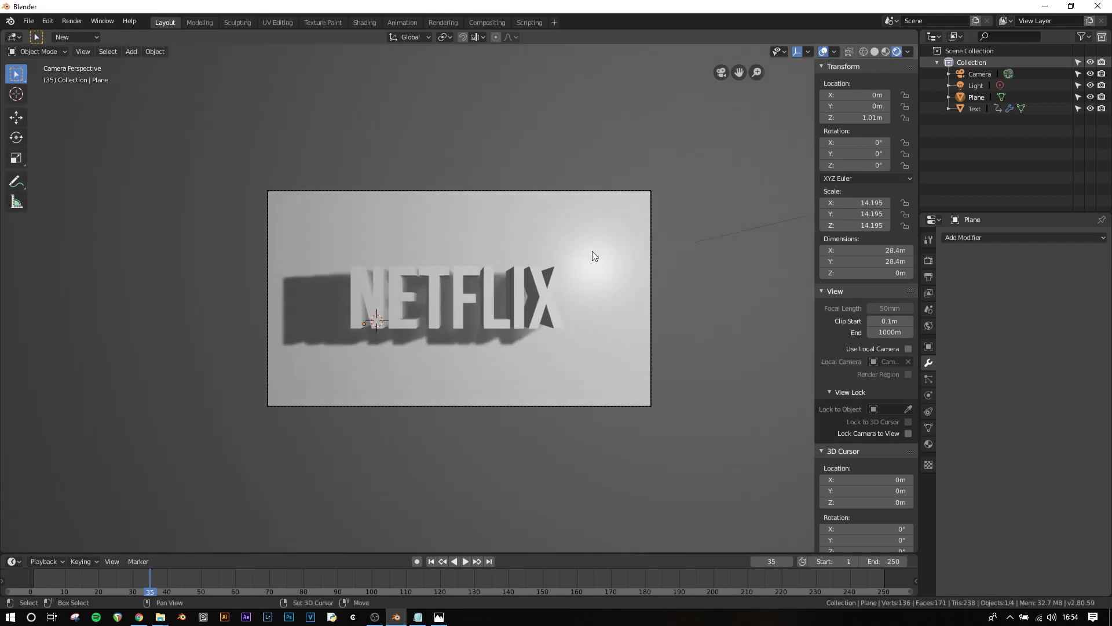
pyautogui.click(794, 225)
# - Move the light and change its type to Spot
pyautogui.press('g')
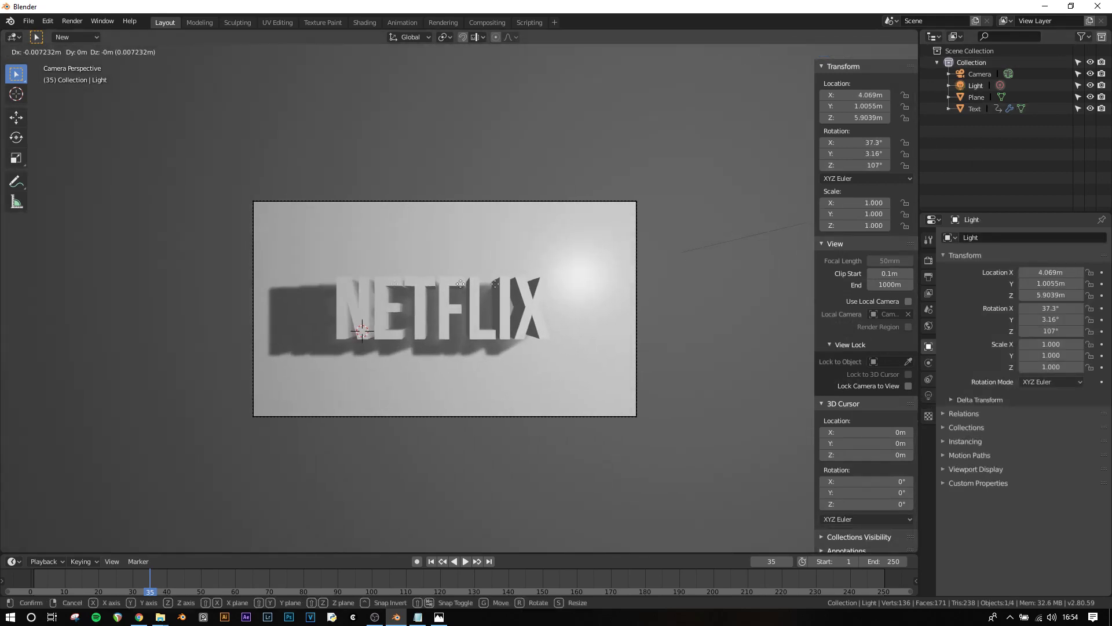
pyautogui.click(116, 193)
pyautogui.click(929, 395)
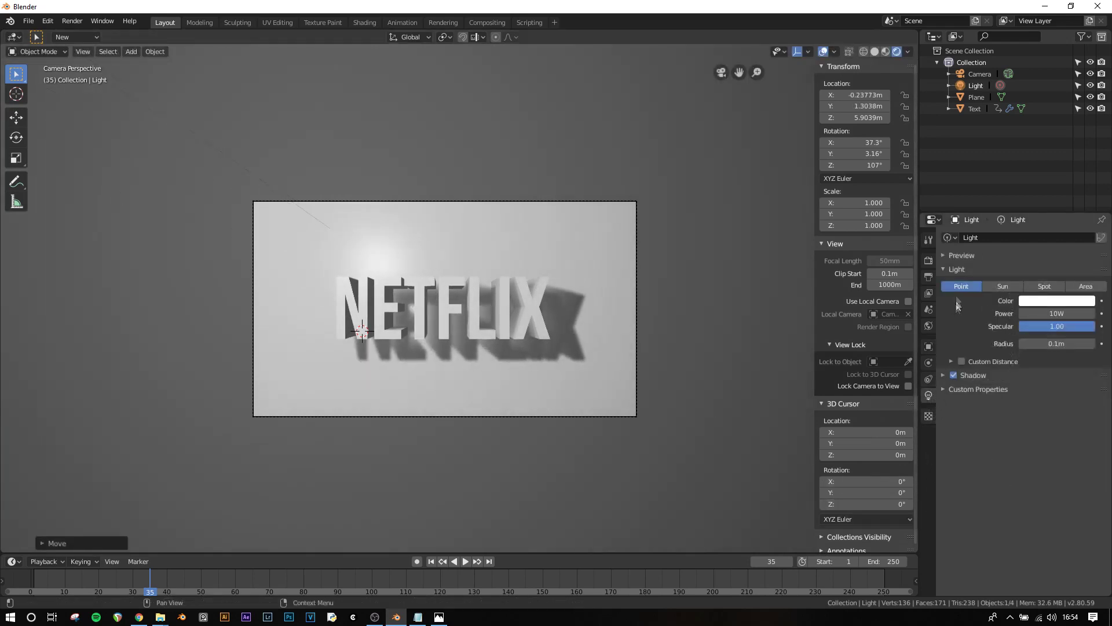
pyautogui.click(1047, 288)
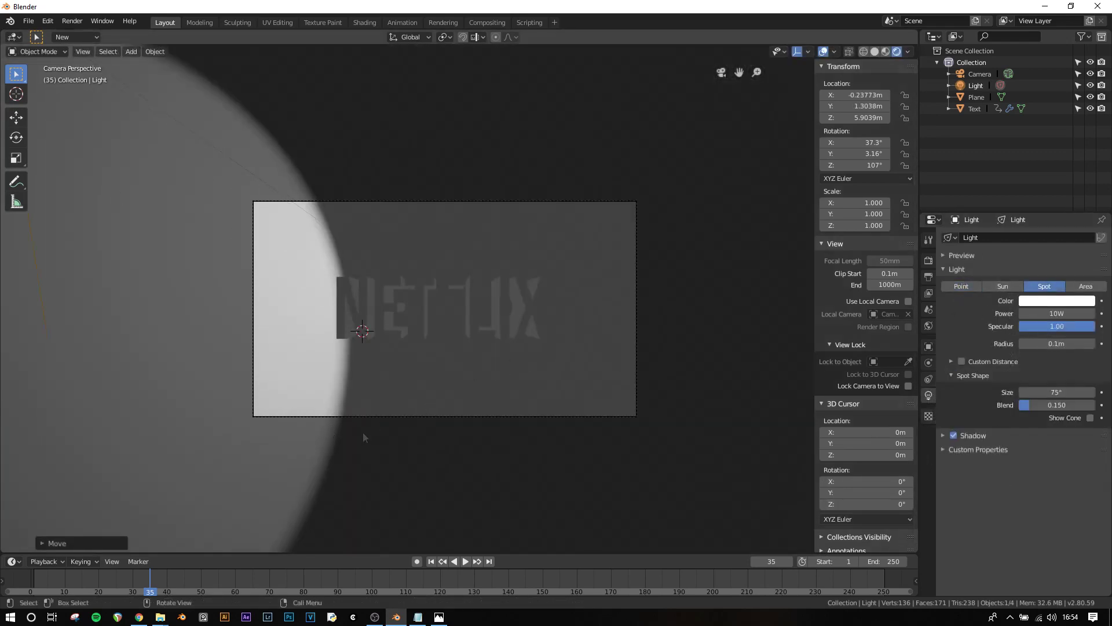
# - Rotate and reposition the spotlight to angle across NETFLIX, and tint it warm white
pyautogui.press('r')
pyautogui.press('z')
pyautogui.click(322, 548)
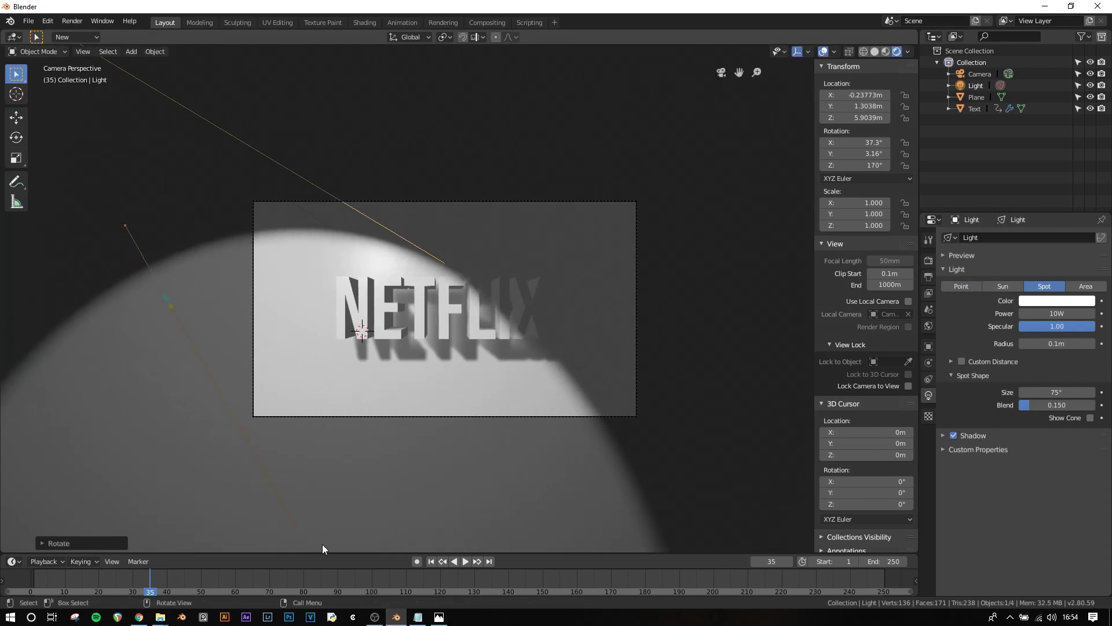
pyautogui.press('r')
pyautogui.click(670, 377)
pyautogui.press('g')
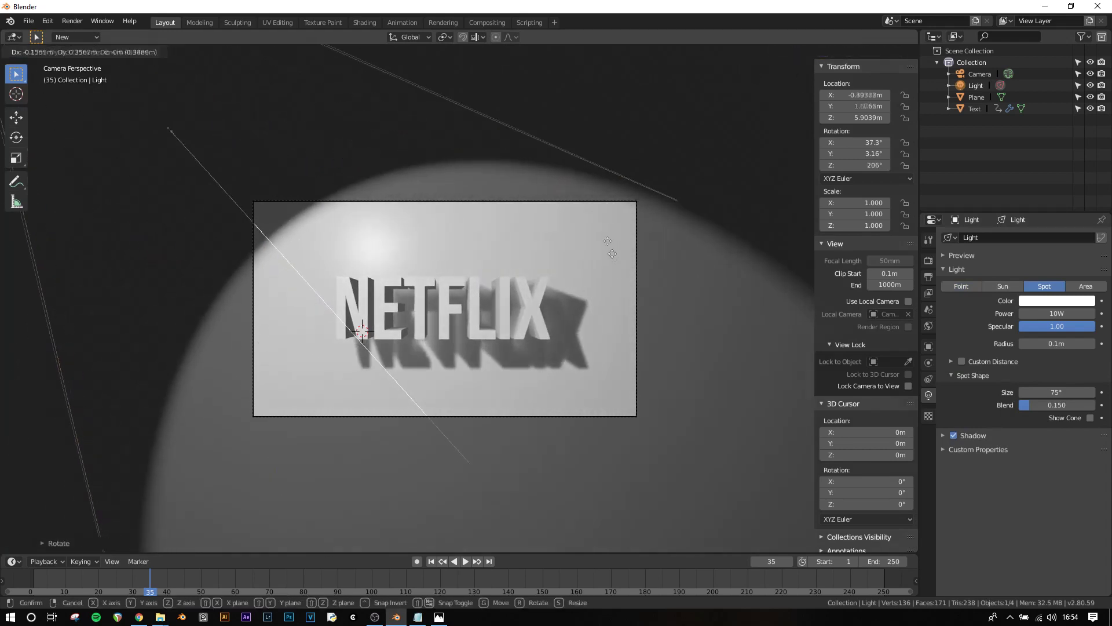
pyautogui.click(578, 322)
pyautogui.press('r')
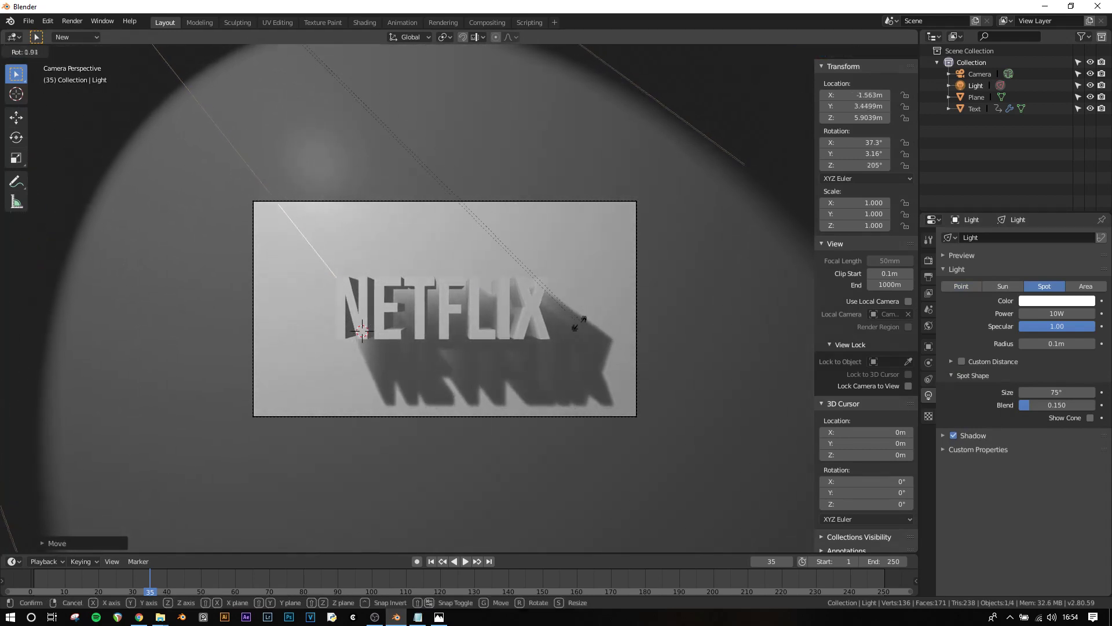
pyautogui.click(579, 322)
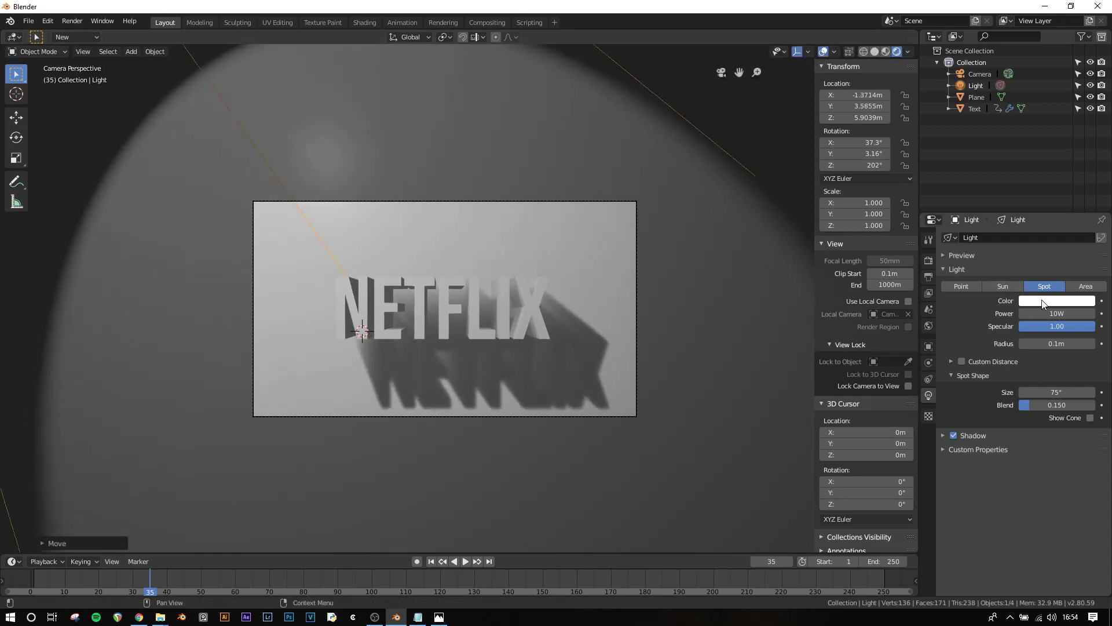
pyautogui.click(1036, 300)
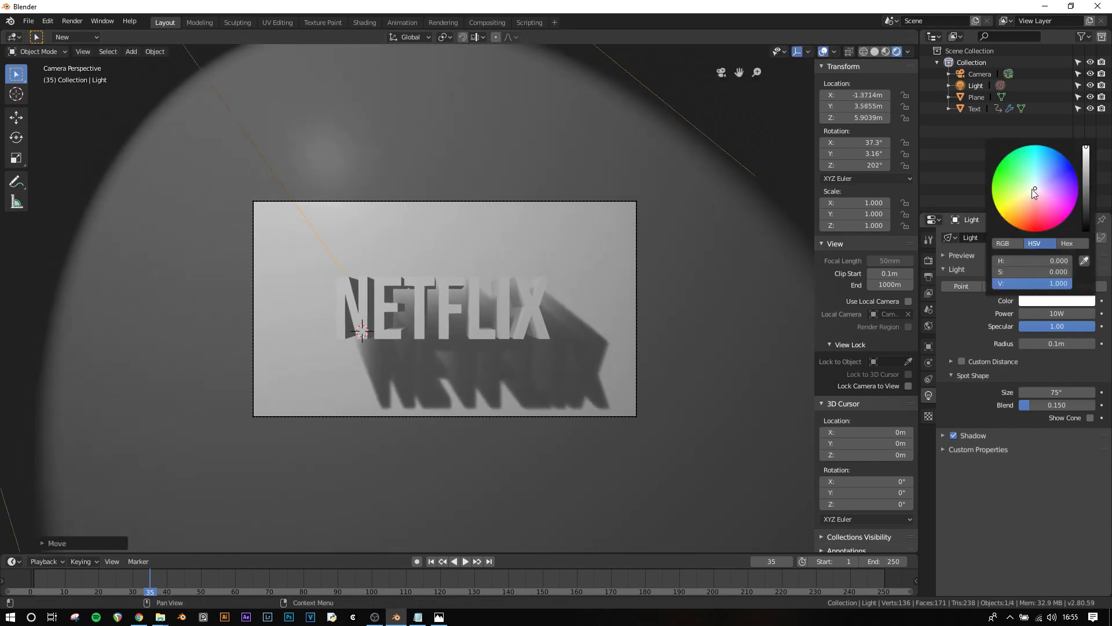
pyautogui.click(1034, 190)
# - Set the World background strength to 0.2 with a near-white colour
pyautogui.click(929, 326)
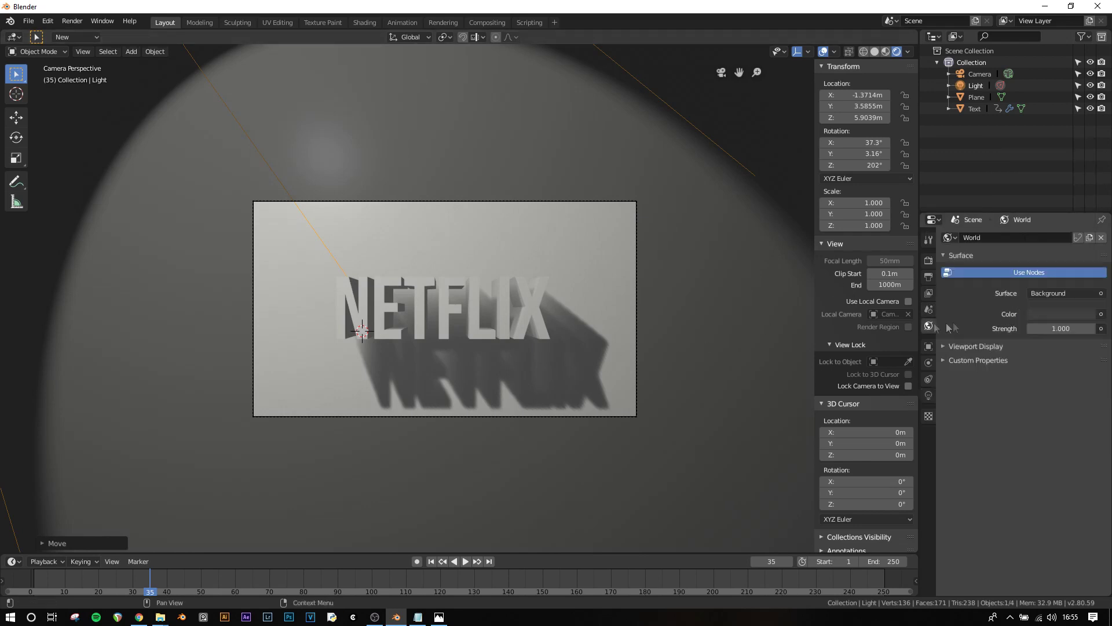
pyautogui.click(1045, 328)
pyautogui.write('0.2')
pyautogui.press('Return')
pyautogui.click(1049, 316)
pyautogui.click(1086, 151)
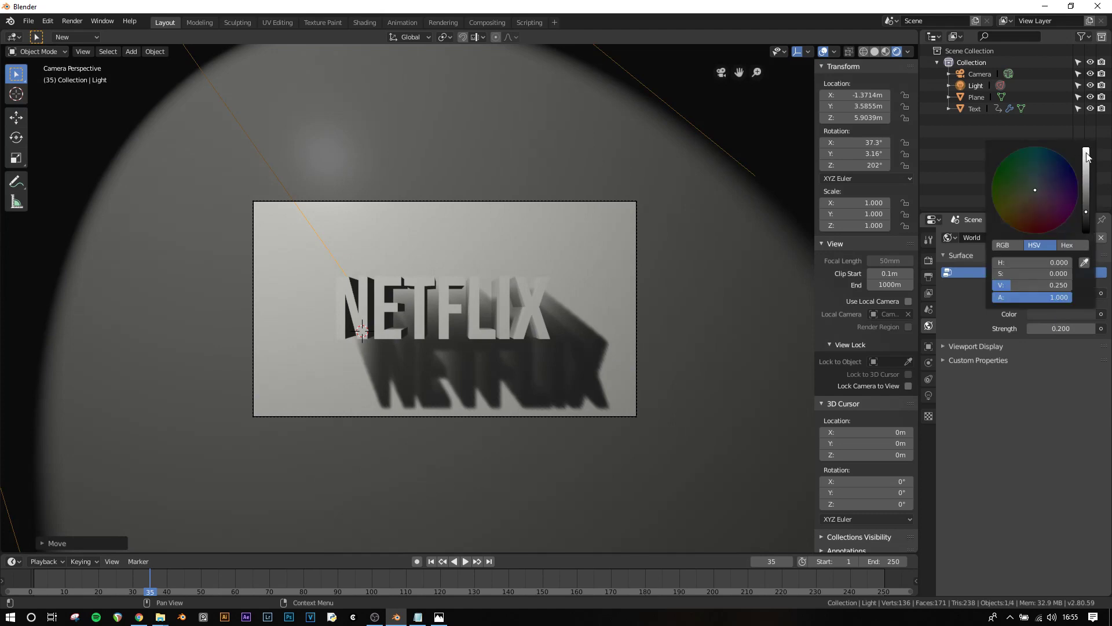
pyautogui.click(1037, 188)
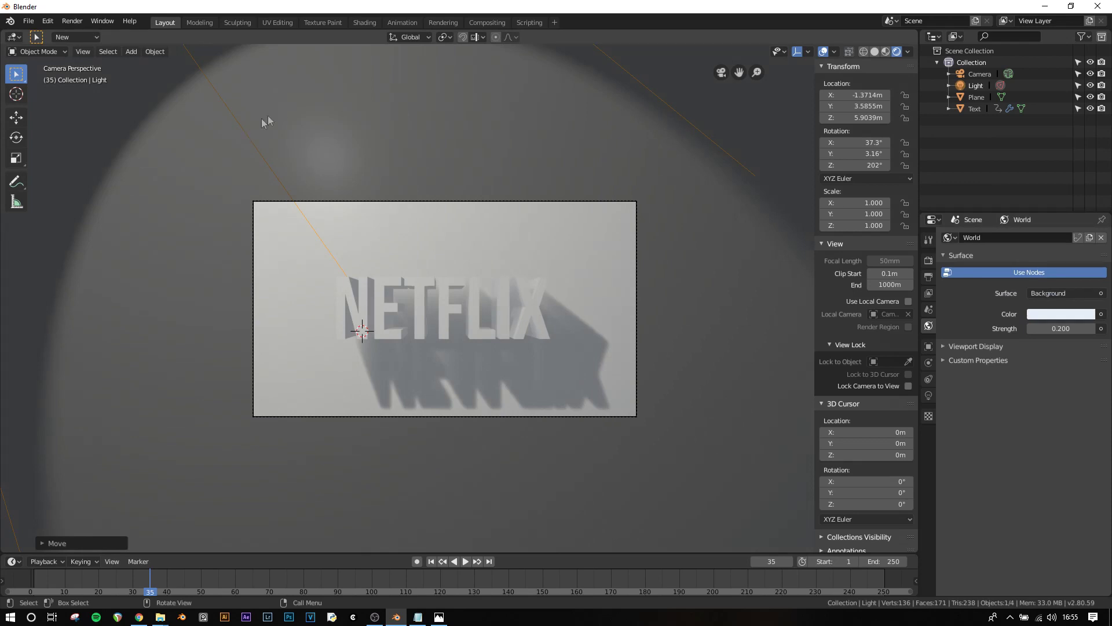
pyautogui.scroll(3, 426, 312)
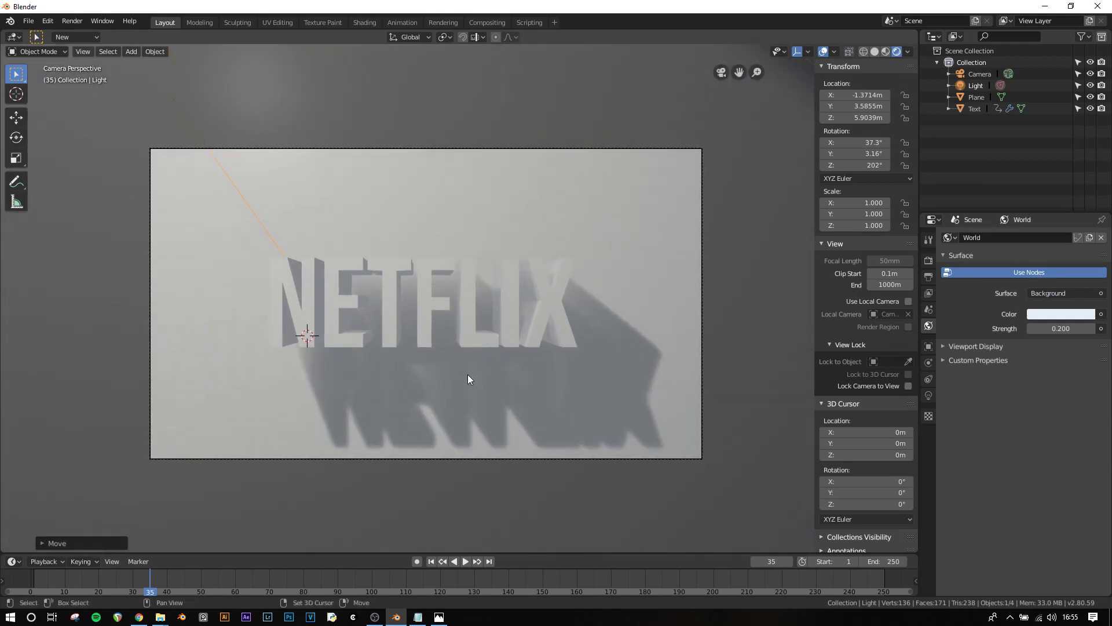
pyautogui.keyDown('shift'); pyautogui.moveTo(467, 379); pyautogui.dragTo(478, 376, button='middle'); pyautogui.keyUp('shift')
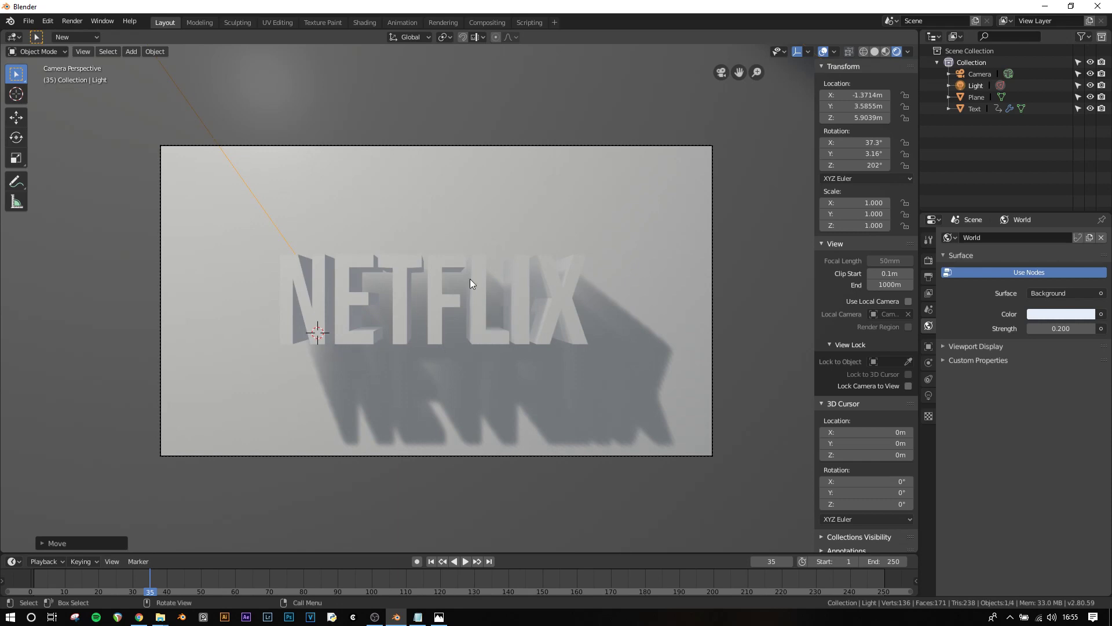
# - Give the NETFLIX text a new WHITE_TEXT material with roughness 0.917, then deselect it
pyautogui.click(470, 281)
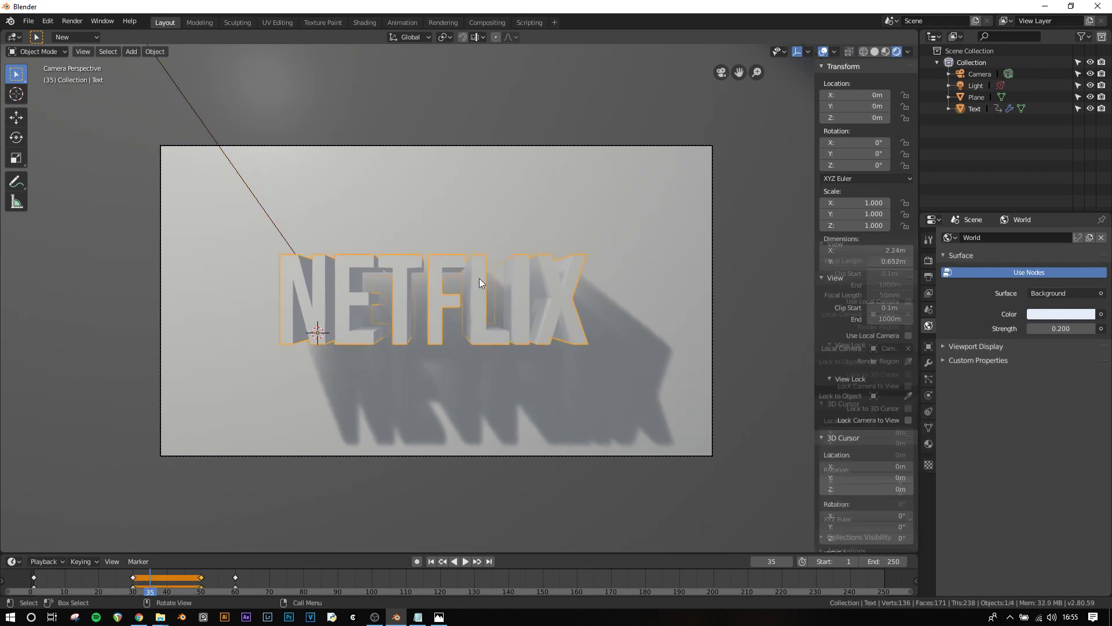
pyautogui.click(928, 444)
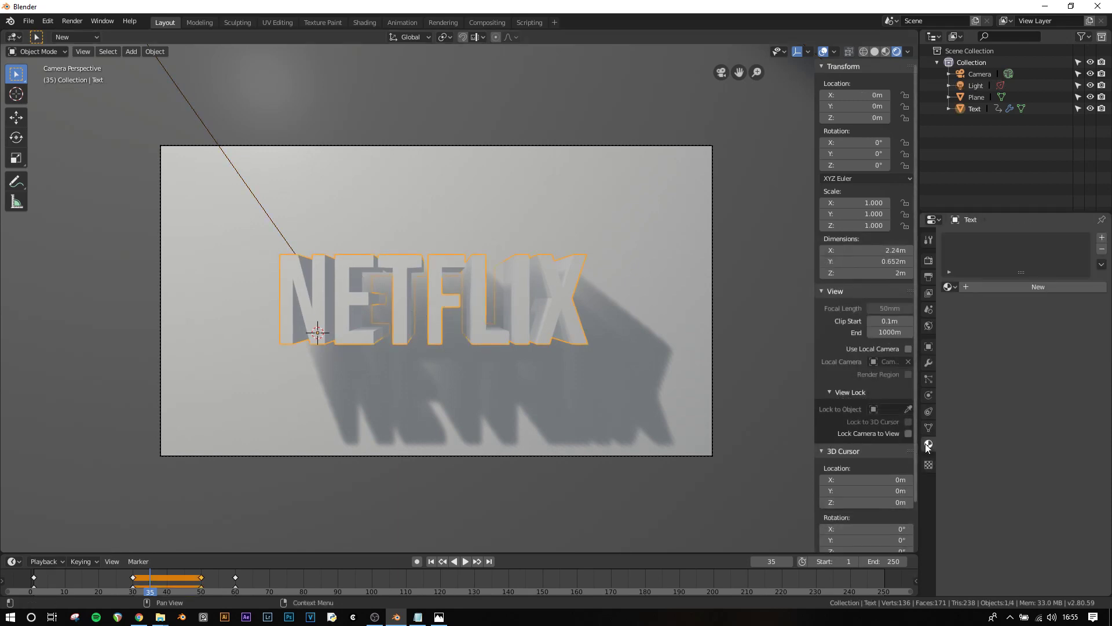
pyautogui.click(1018, 286)
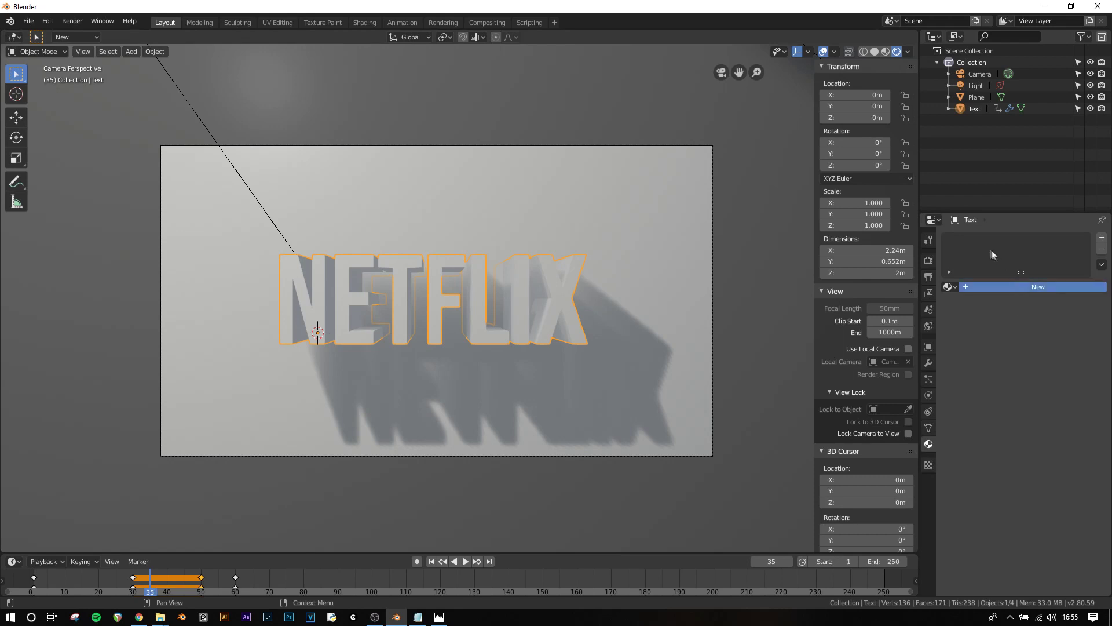
pyautogui.doubleClick(967, 239)
pyautogui.write('WHITE_TEXT')
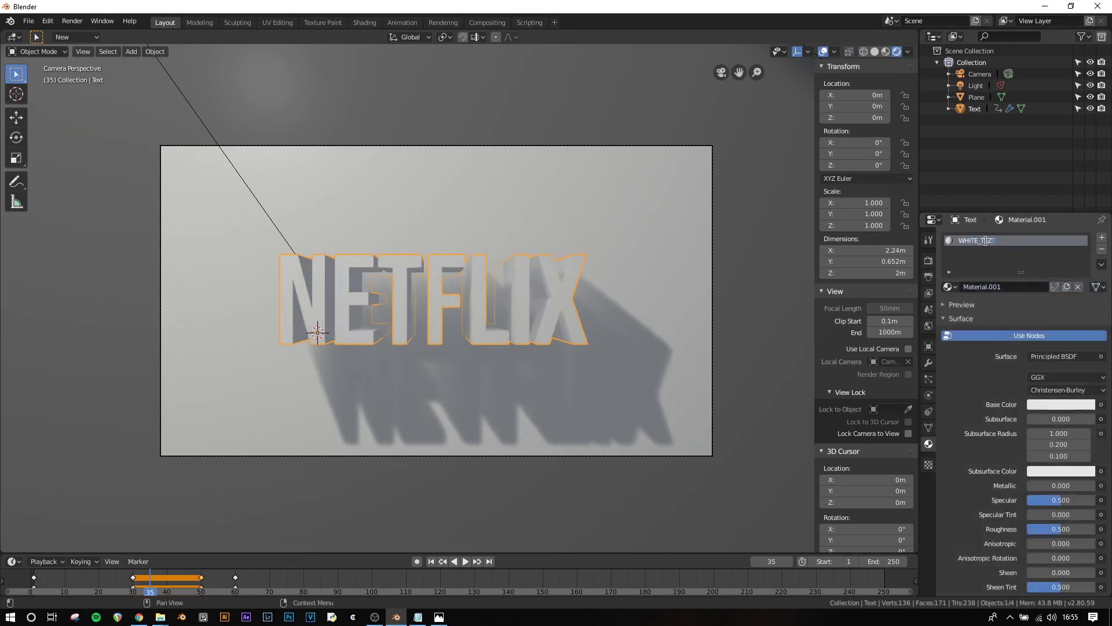
pyautogui.press('Return')
pyautogui.moveTo(1064, 528); pyautogui.dragTo(1089, 528)
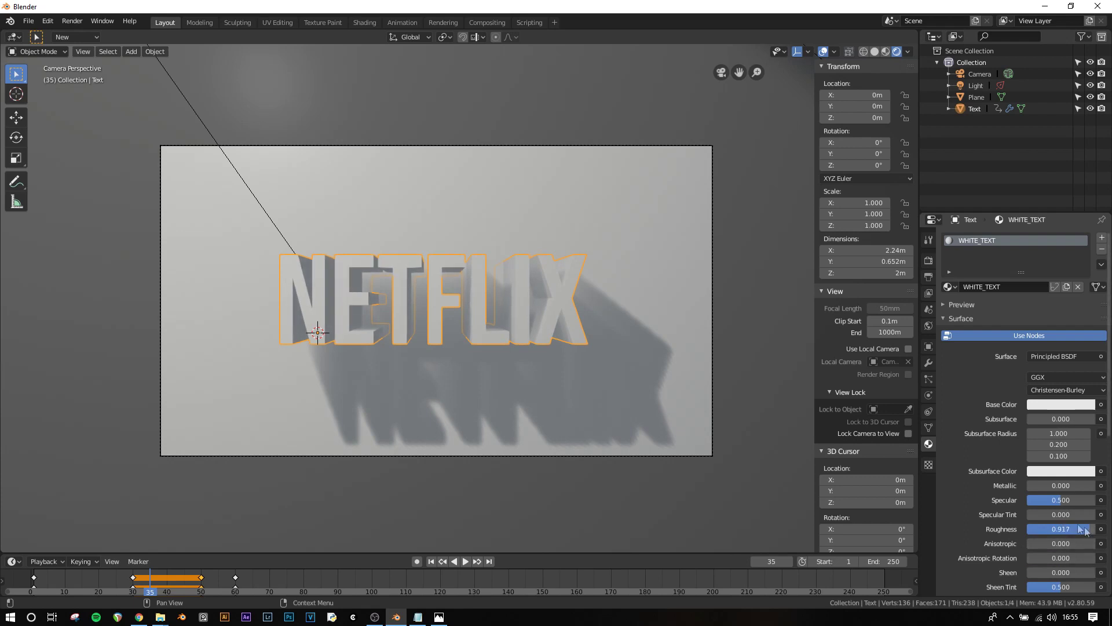
pyautogui.hotkey('alt', 'a')
pyautogui.keyDown('shift'); pyautogui.scroll(-2, 507, 390); pyautogui.keyUp('shift')
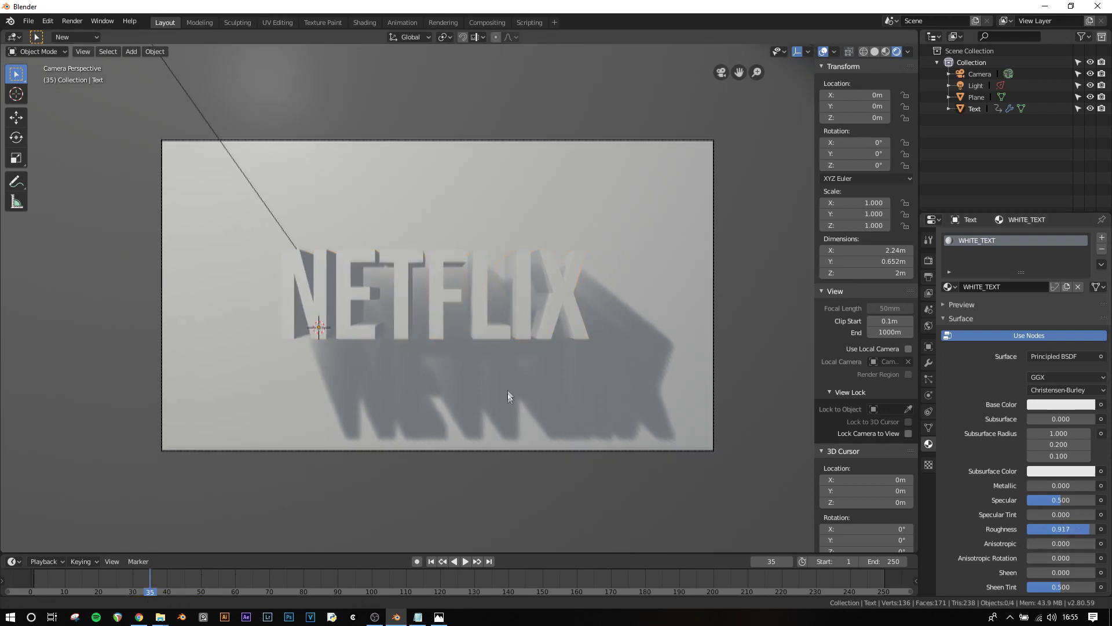
# - Widen the spotlight radius to 1 m and enable Eevee ambient occlusion, bloom and screen space reflections
pyautogui.click(202, 100)
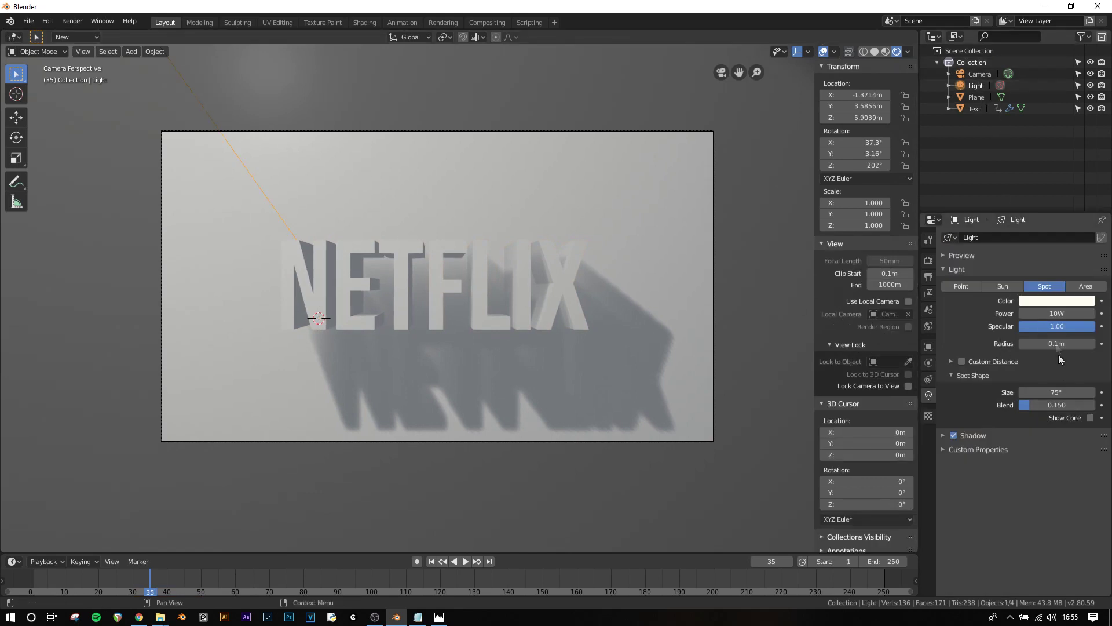
pyautogui.moveTo(1054, 343); pyautogui.dragTo(1071, 343)
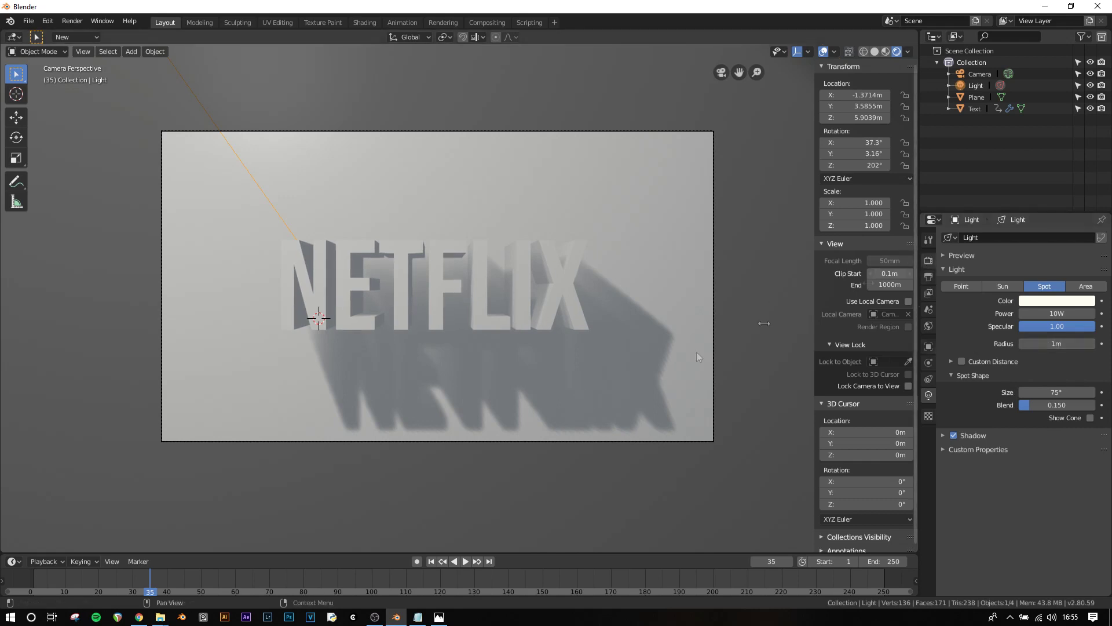
pyautogui.click(929, 260)
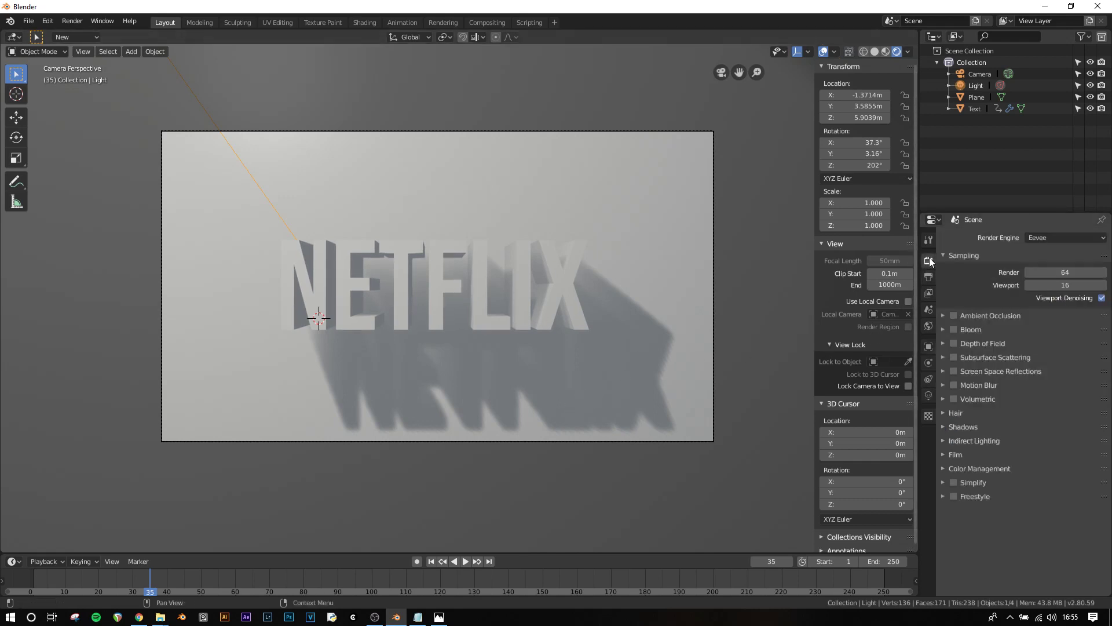
pyautogui.click(955, 316)
pyautogui.click(954, 329)
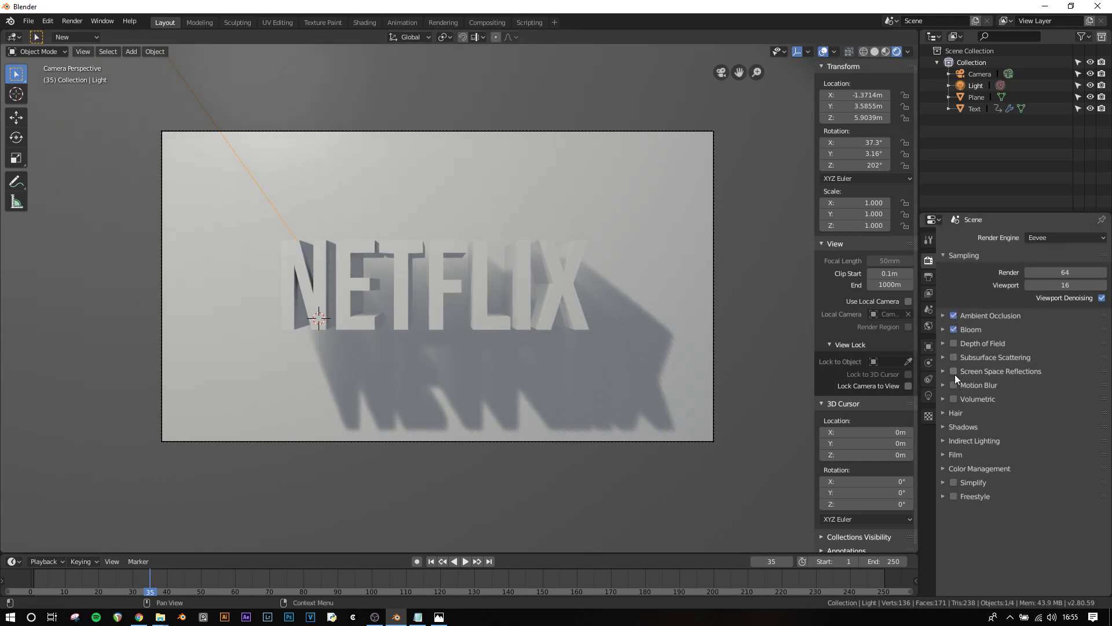
pyautogui.click(954, 370)
pyautogui.click(979, 371)
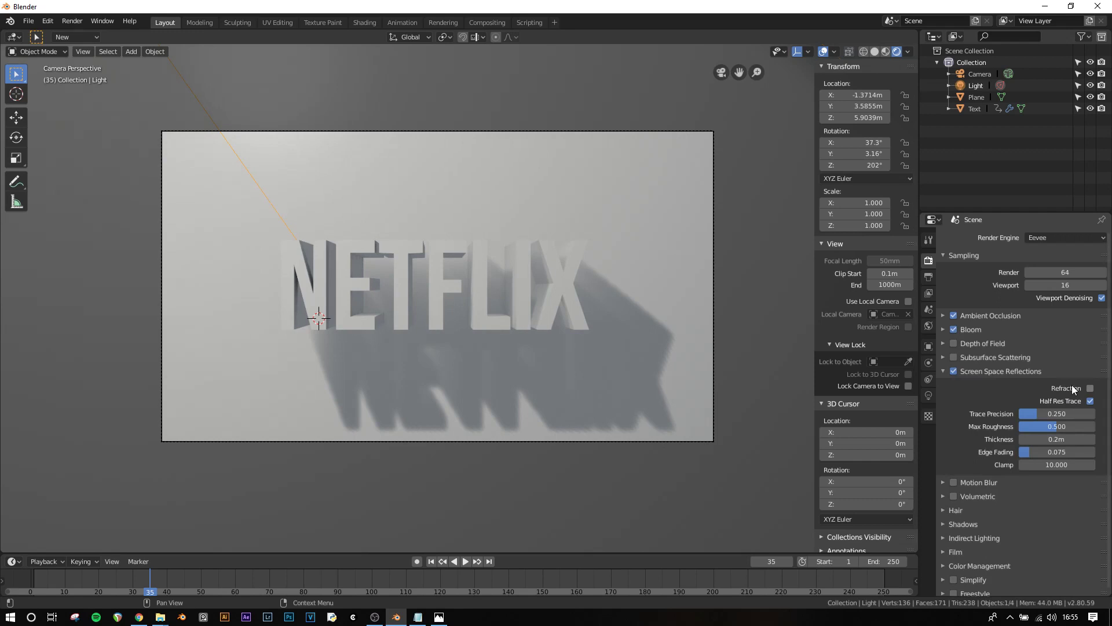
pyautogui.click(979, 371)
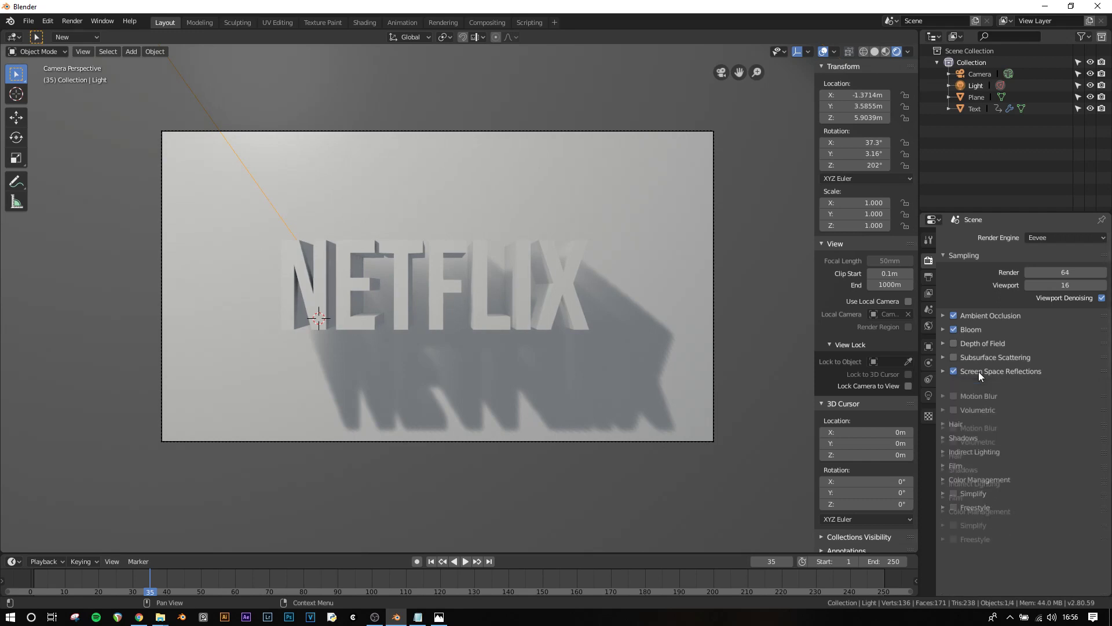
# - Turn on high-bitdepth and soft shadows in Eevee's Shadows settings
pyautogui.click(967, 426)
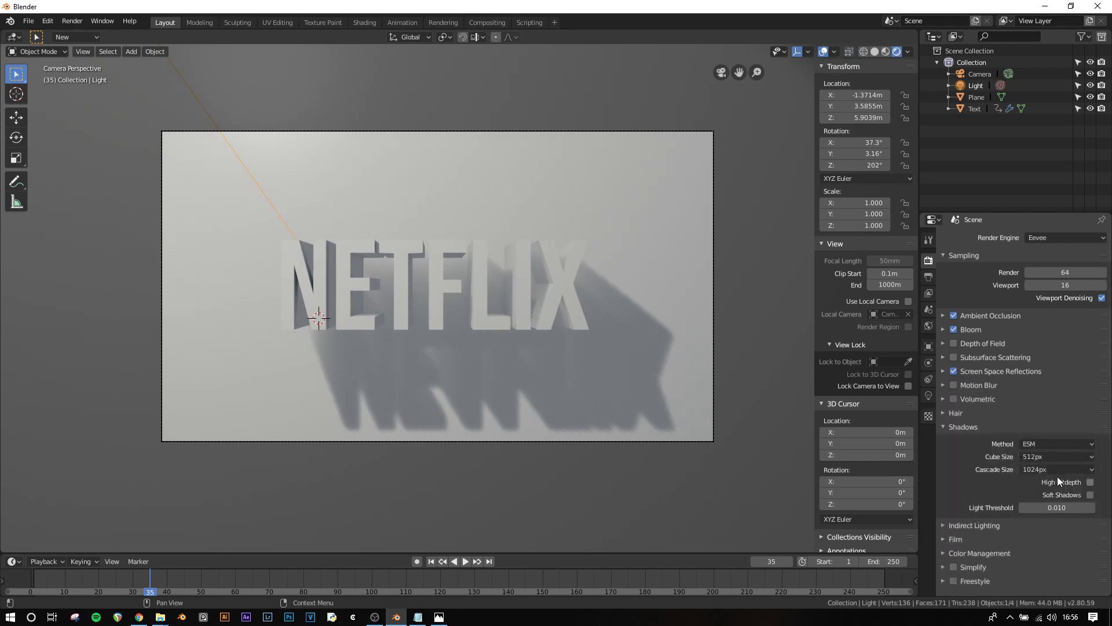
pyautogui.click(1060, 494)
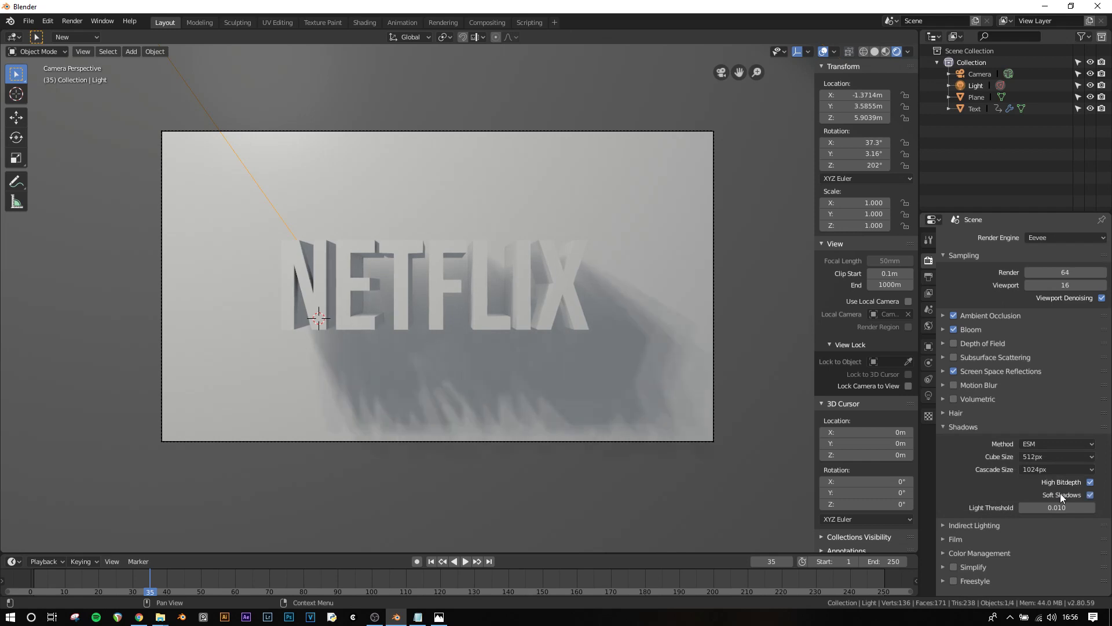
pyautogui.click(983, 427)
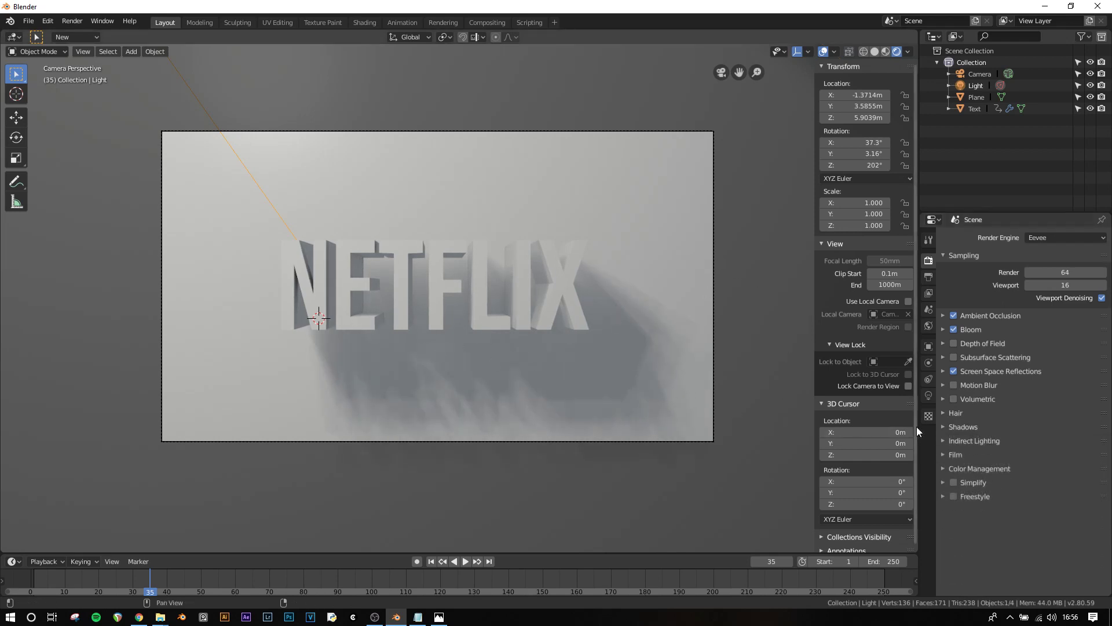
pyautogui.click(928, 395)
pyautogui.moveTo(1055, 344)
pyautogui.mouseDown()
pyautogui.moveTo(1032, 345)
pyautogui.moveTo(1056, 343)
pyautogui.mouseUp()
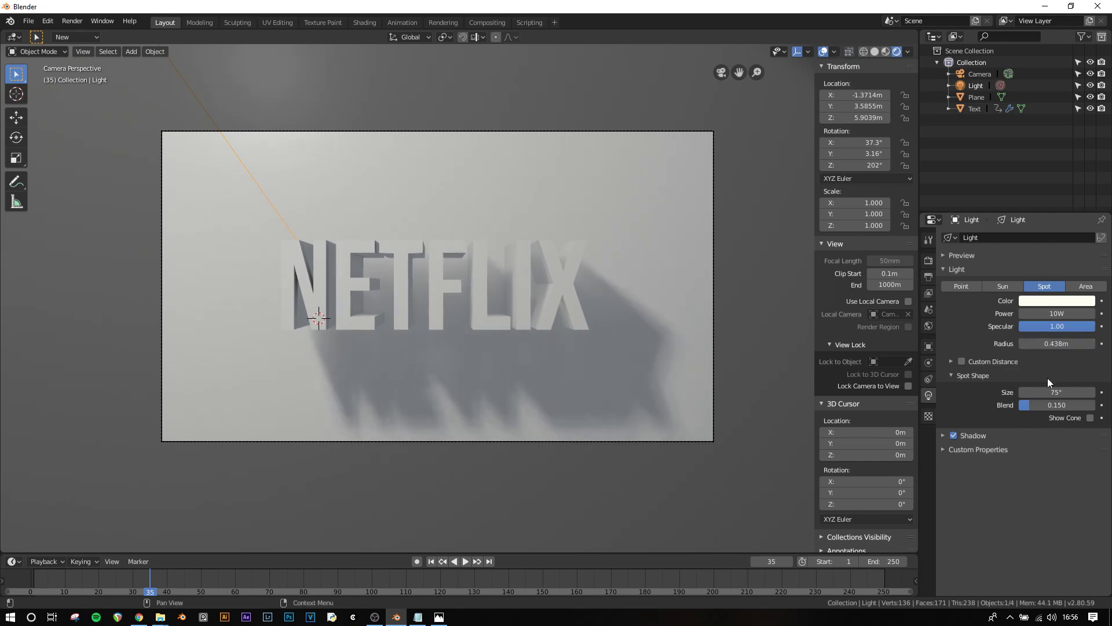
pyautogui.click(941, 270)
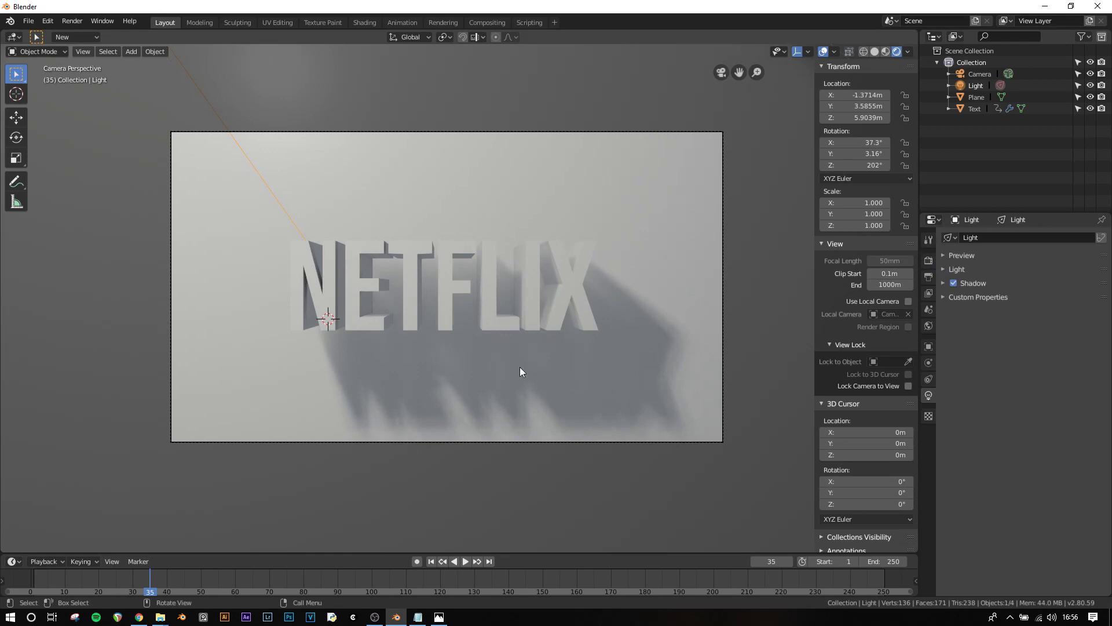
pyautogui.click(780, 133)
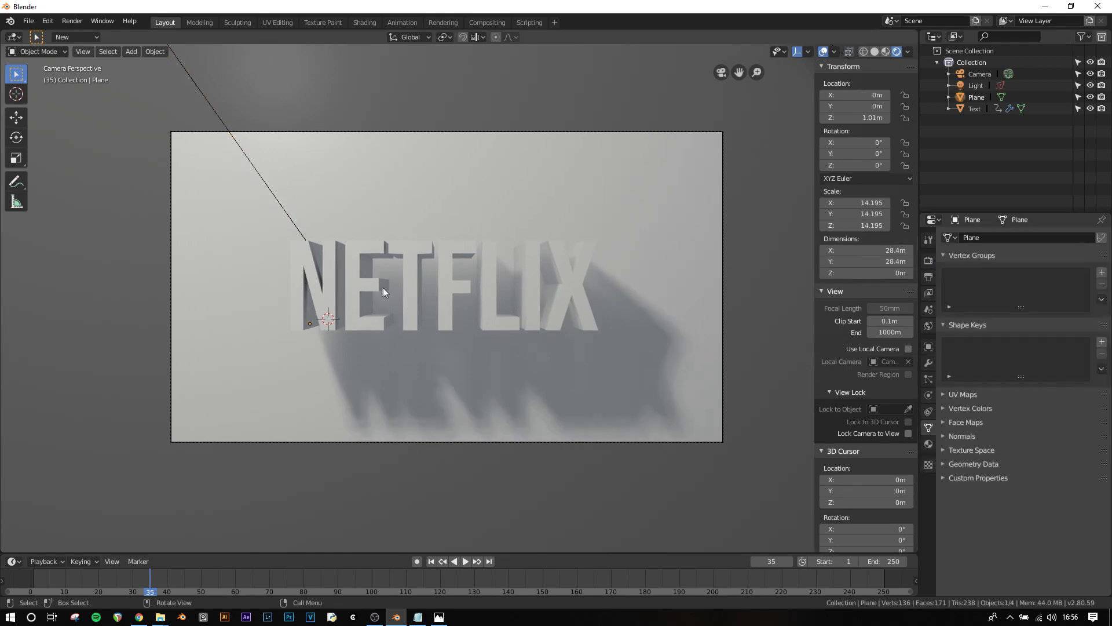
pyautogui.scroll(1, 454, 304)
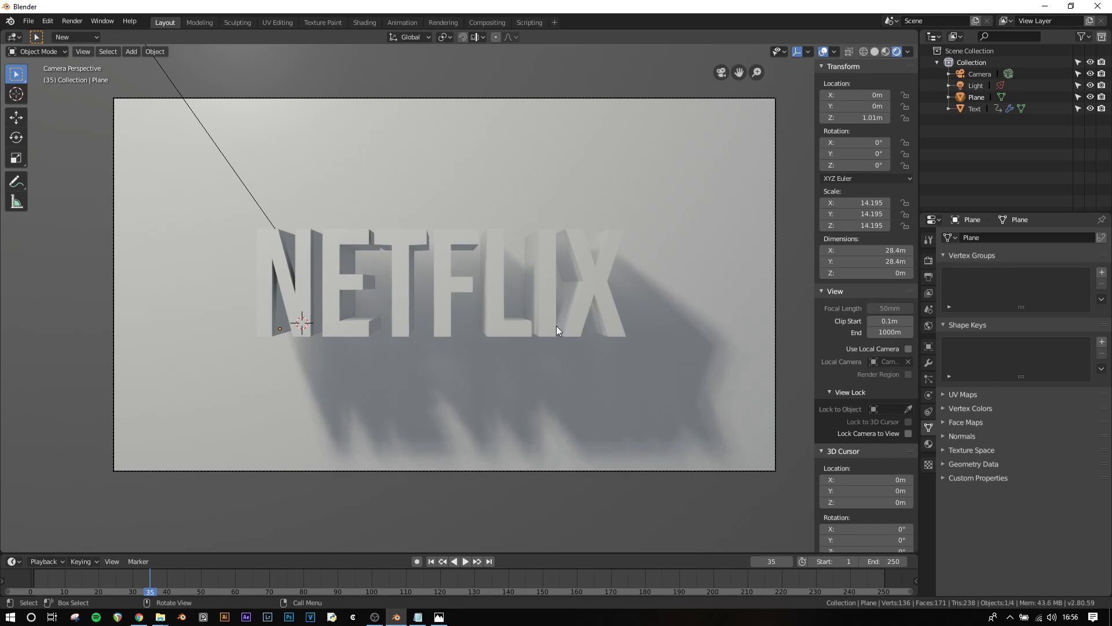
pyautogui.press('z')
# - Switch the viewport to solid shading and frame the NETFLIX letters from the front
pyautogui.click(601, 320)
pyautogui.moveTo(626, 386)
pyautogui.mouseDown(button='middle')
pyautogui.moveTo(601, 417)
pyautogui.moveTo(608, 356)
pyautogui.mouseUp(button='middle')
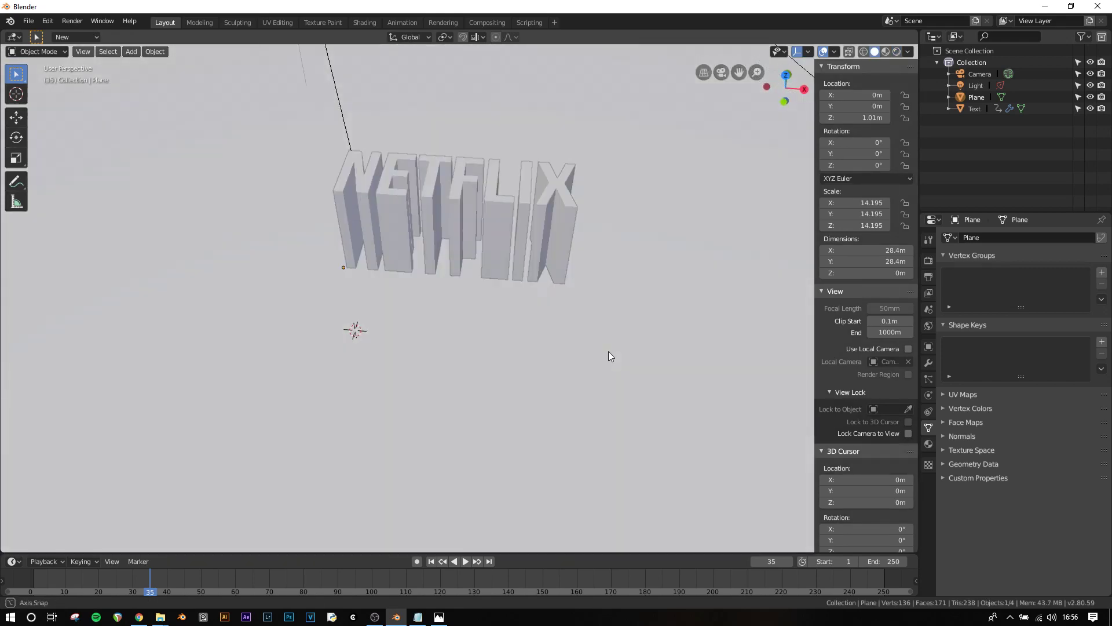
pyautogui.press('KP_1')
pyautogui.scroll(2, 495, 276)
pyautogui.keyDown('shift'); pyautogui.moveTo(496, 274); pyautogui.dragTo(488, 324, button='middle'); pyautogui.keyUp('shift')
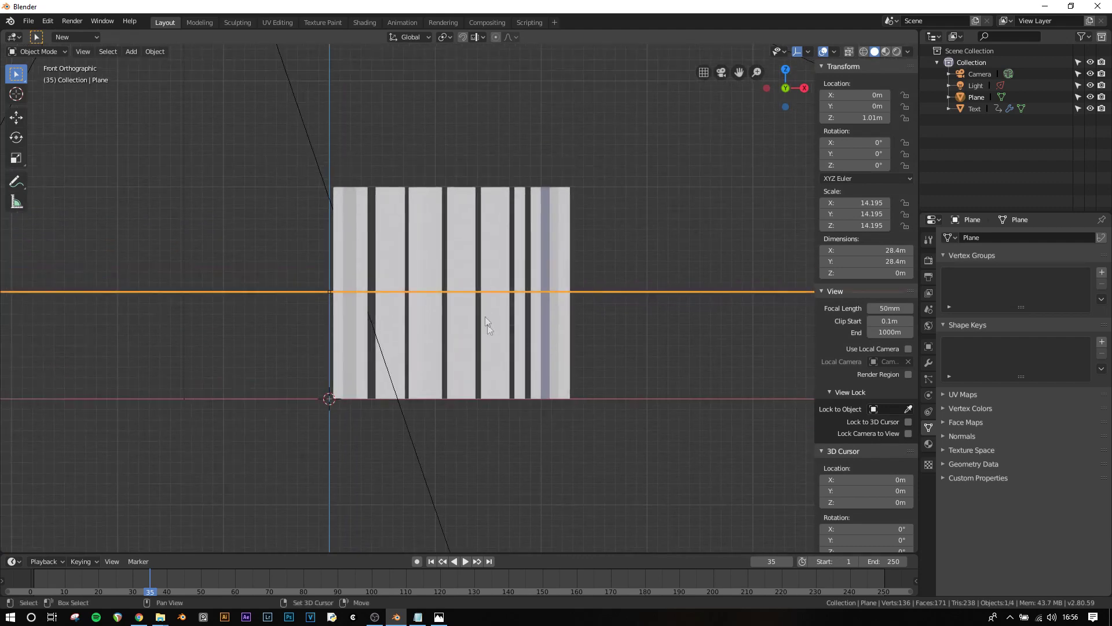
# - In the Animation workspace, reframe the letters from the front and select the NETFLIX text object
pyautogui.click(402, 22)
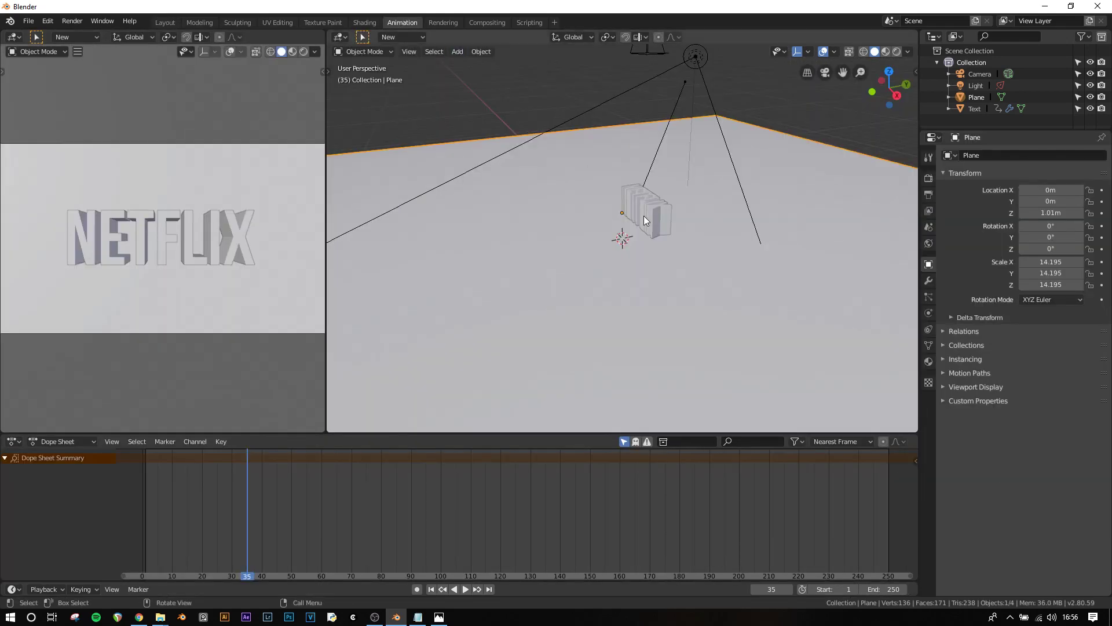
pyautogui.press('KP_1')
pyautogui.scroll(2, 666, 215)
pyautogui.keyDown('shift'); pyautogui.moveTo(700, 211); pyautogui.dragTo(617, 268, button='middle'); pyautogui.keyUp('shift')
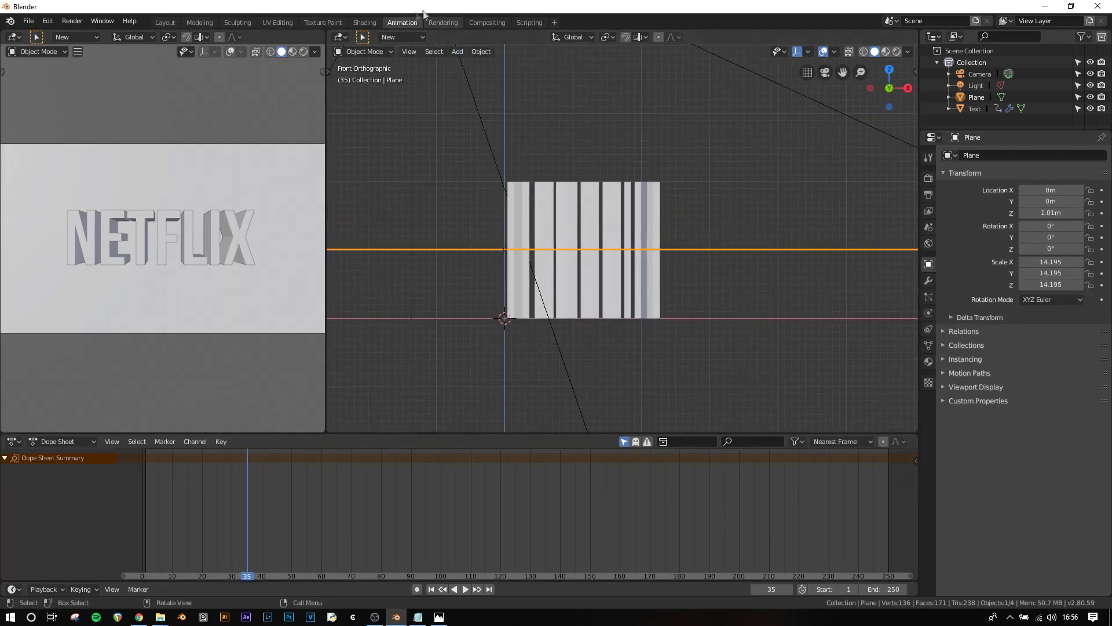
pyautogui.scroll(2, 620, 293)
pyautogui.click(599, 228)
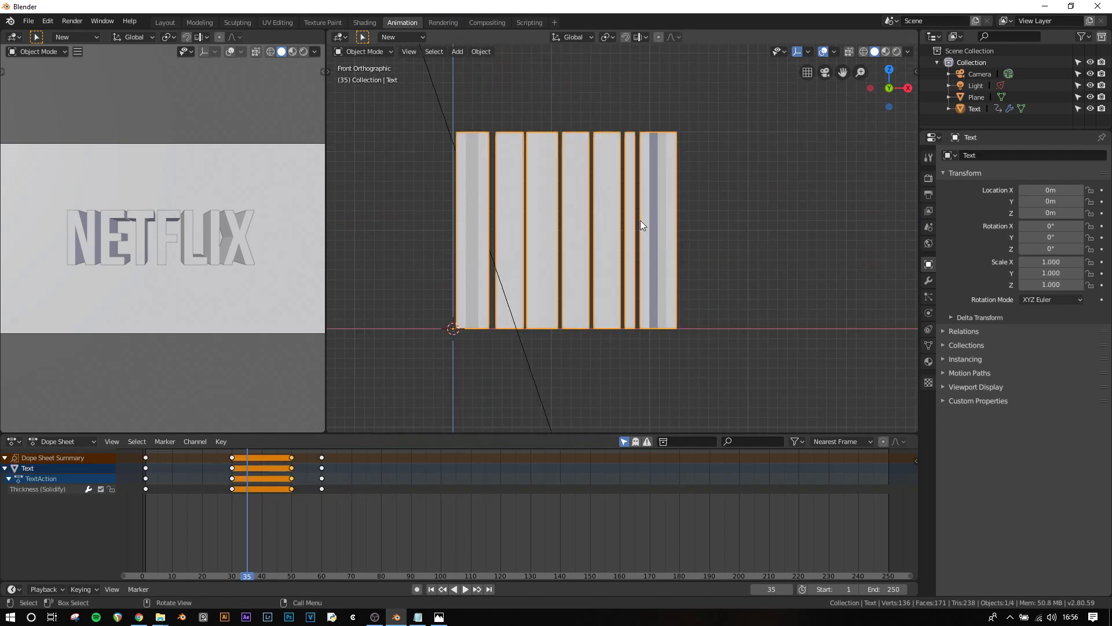
# - Separate all of the NETFLIX mesh By Loose Parts into per-letter objects, then return to Object Mode
pyautogui.press('Tab')
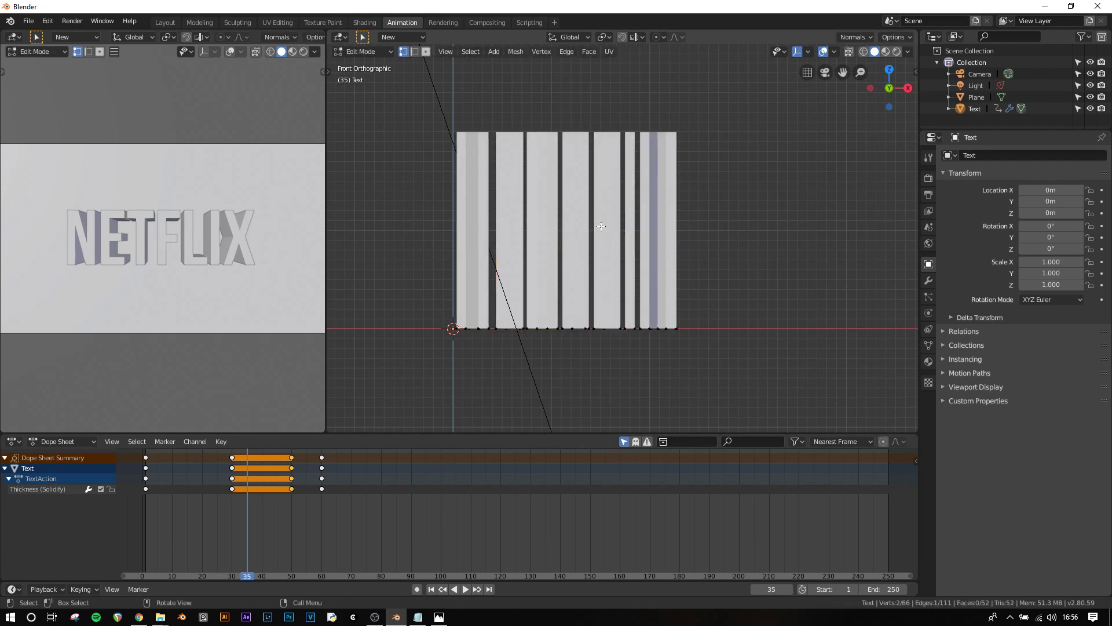
pyautogui.press('a')
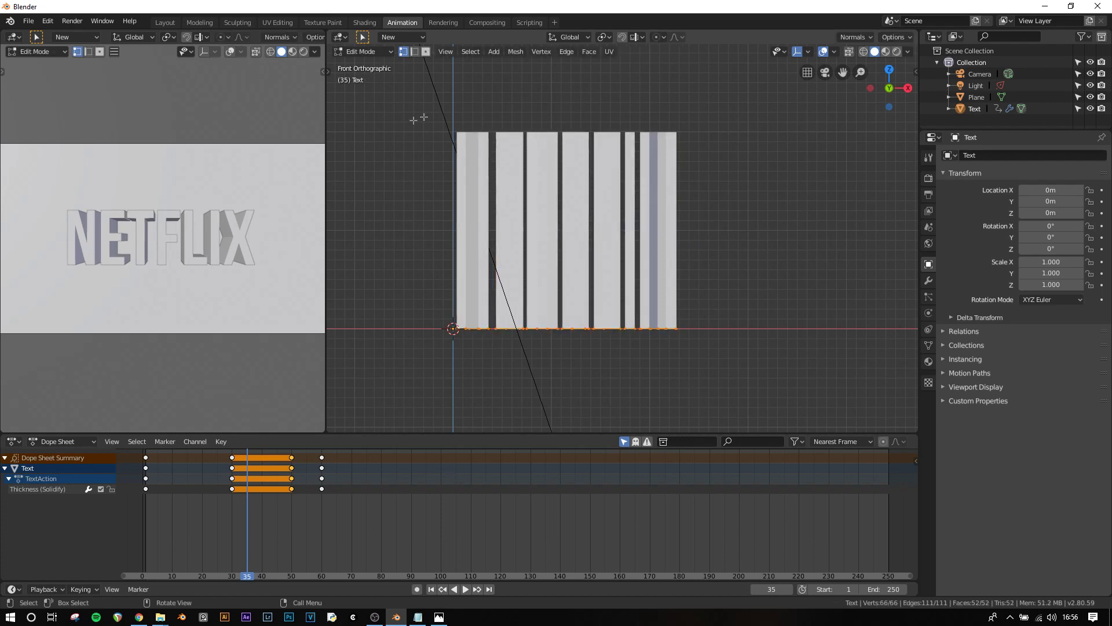
pyautogui.press('p')
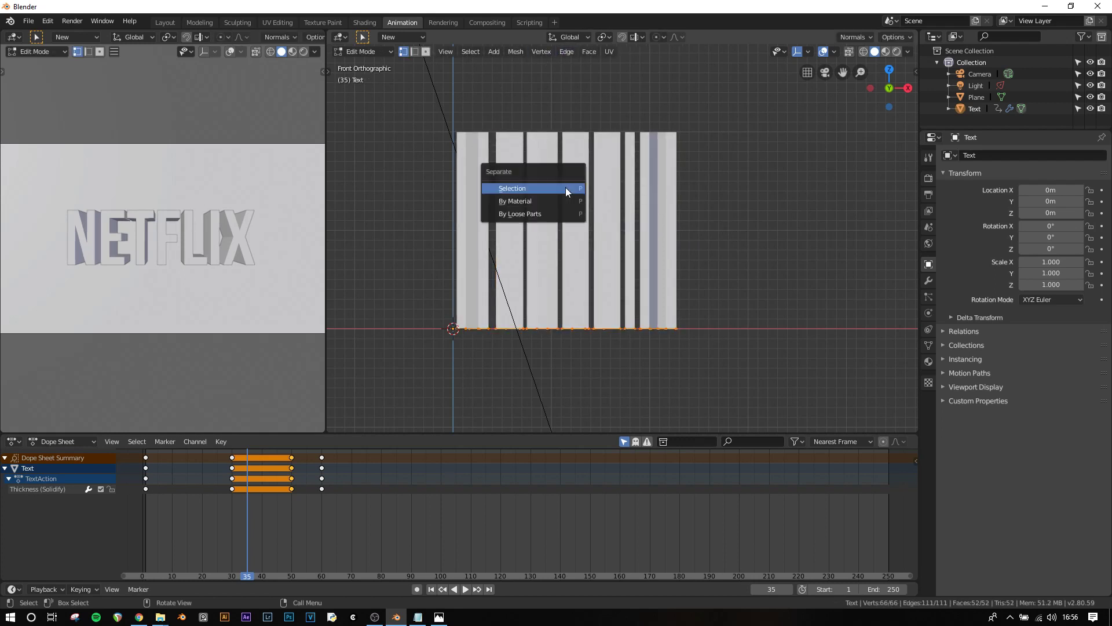
pyautogui.click(512, 213)
pyautogui.moveTo(575, 296); pyautogui.dragTo(605, 274, button='middle')
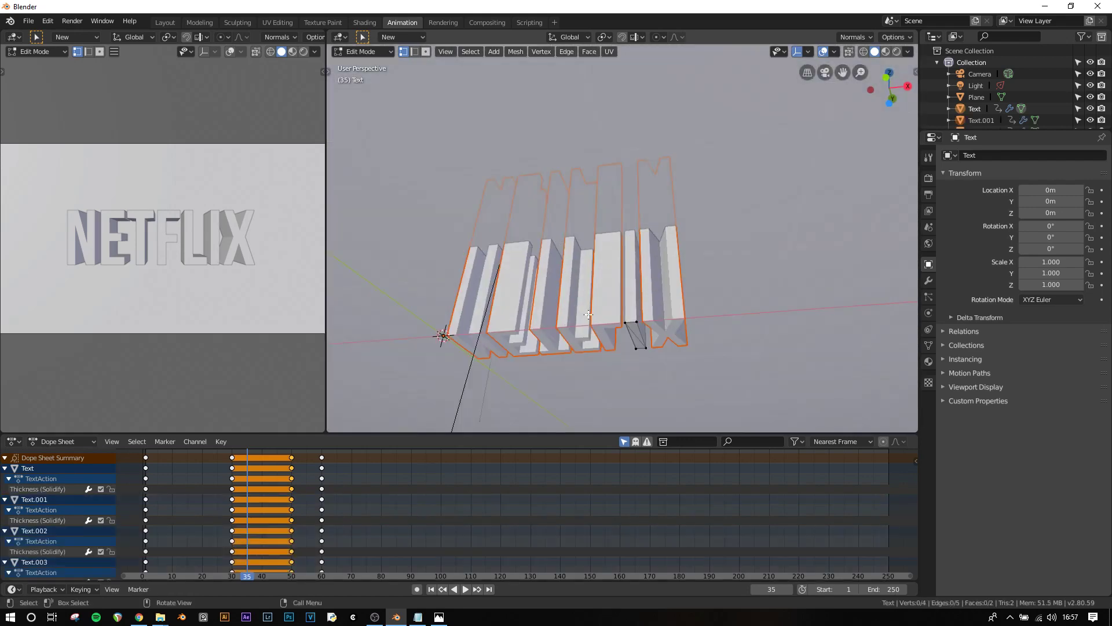
pyautogui.press('Tab')
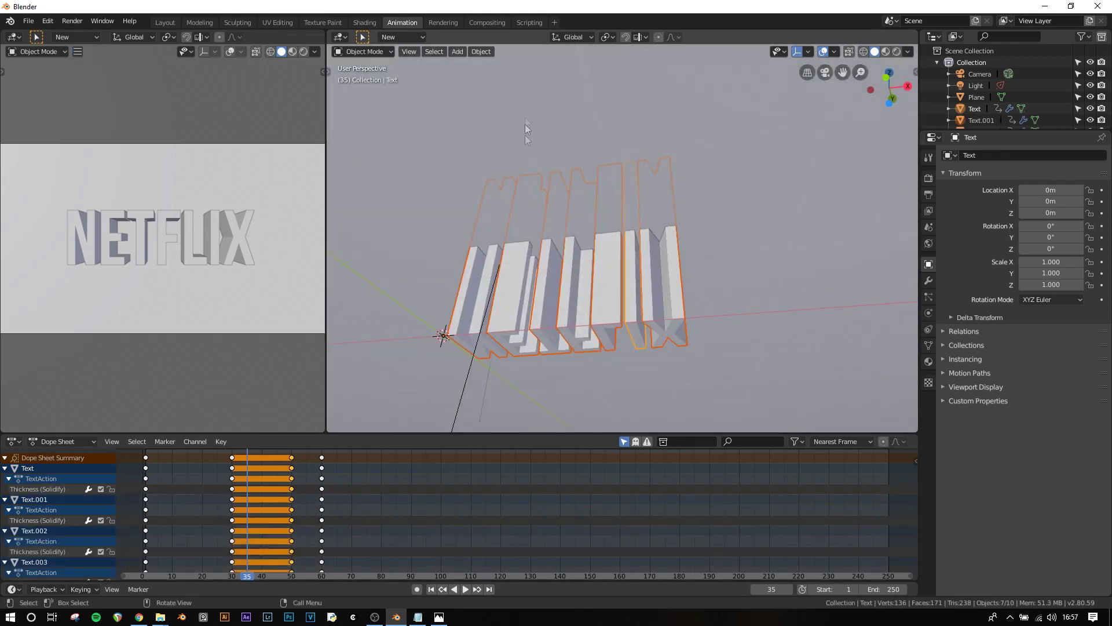
# - Set each letter's origin to its own geometry
pyautogui.click(480, 51)
pyautogui.moveTo(504, 76)
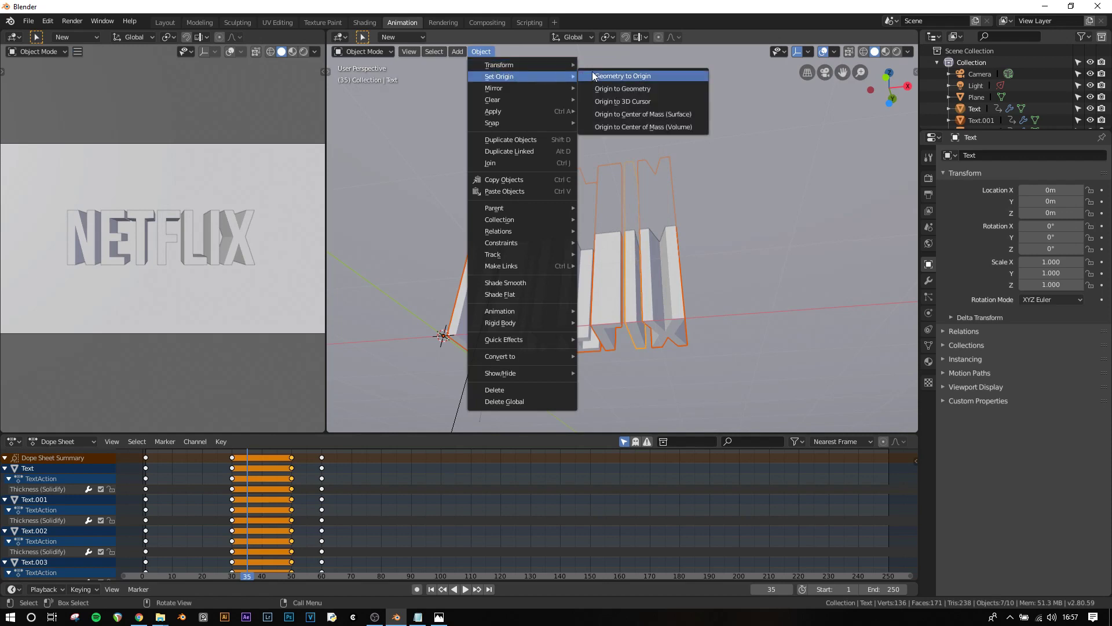
pyautogui.click(605, 90)
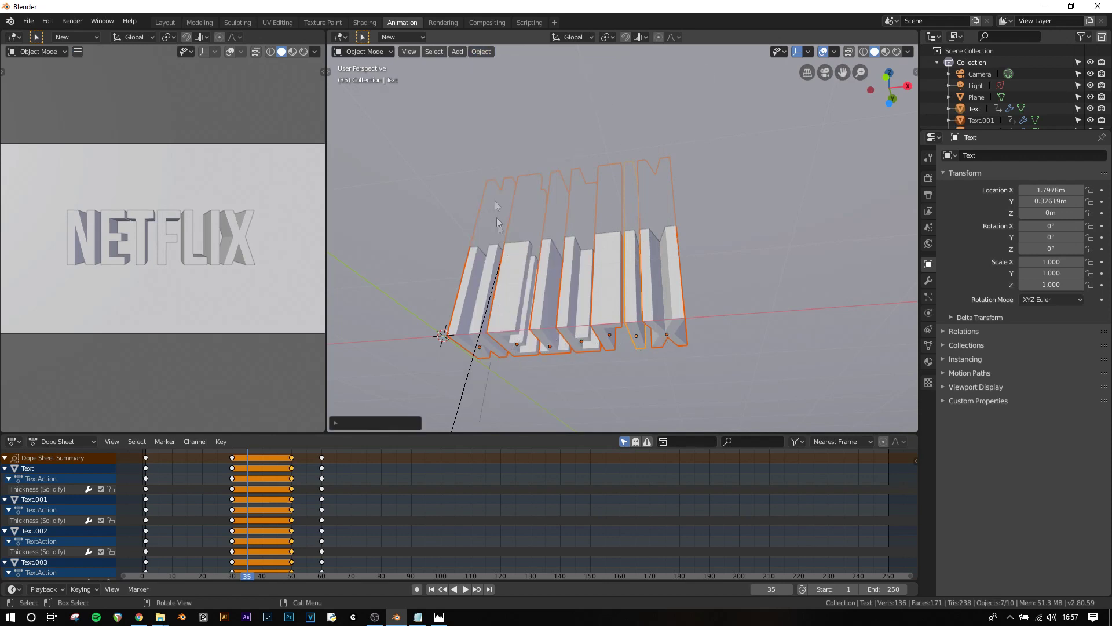
# - Make the letters' object animation single-user for the selected objects, giving each its own action
pyautogui.click(486, 51)
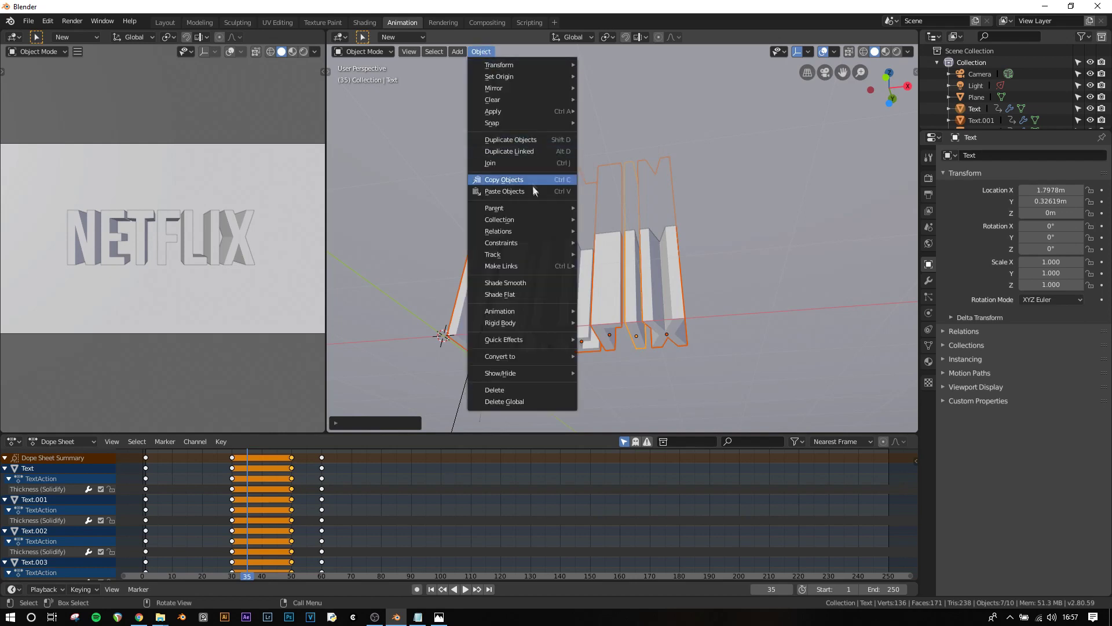
pyautogui.moveTo(538, 231)
pyautogui.moveTo(635, 270)
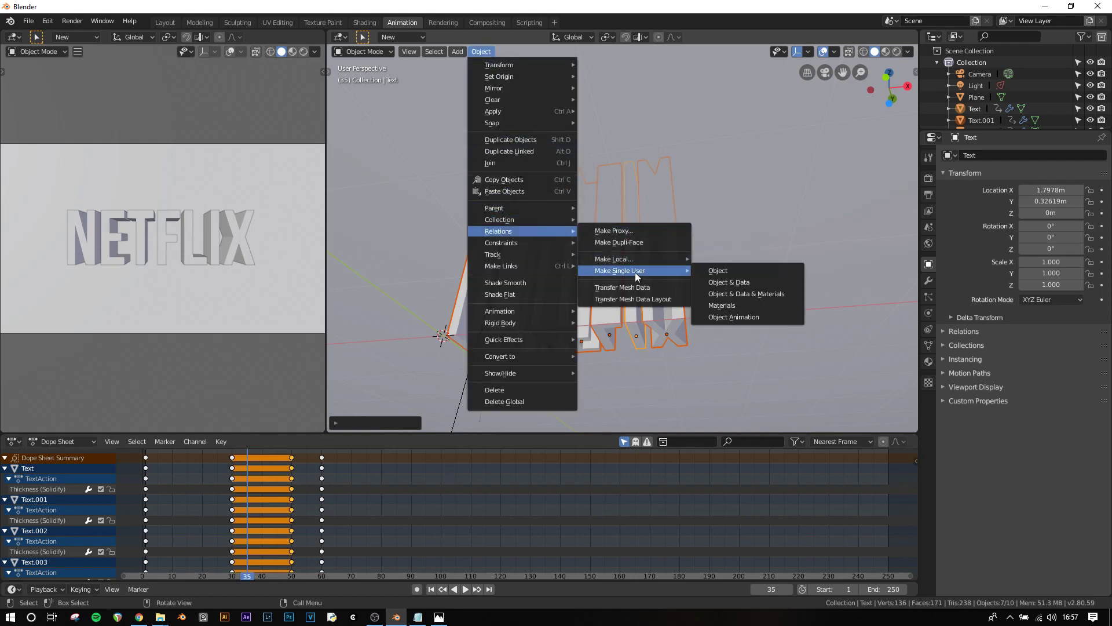
pyautogui.click(715, 318)
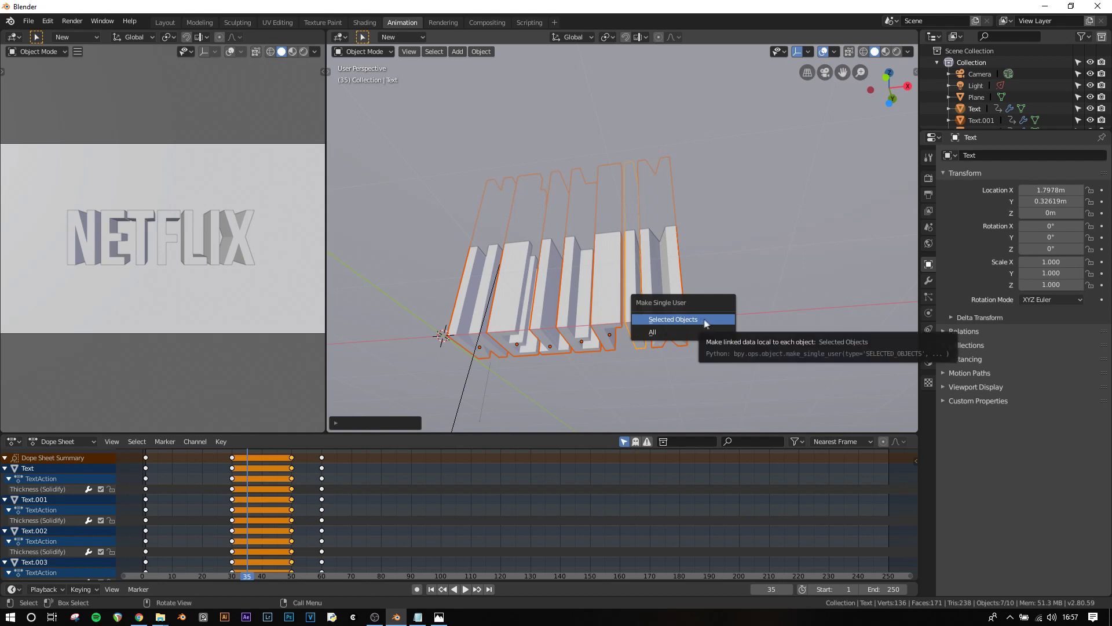
pyautogui.click(690, 318)
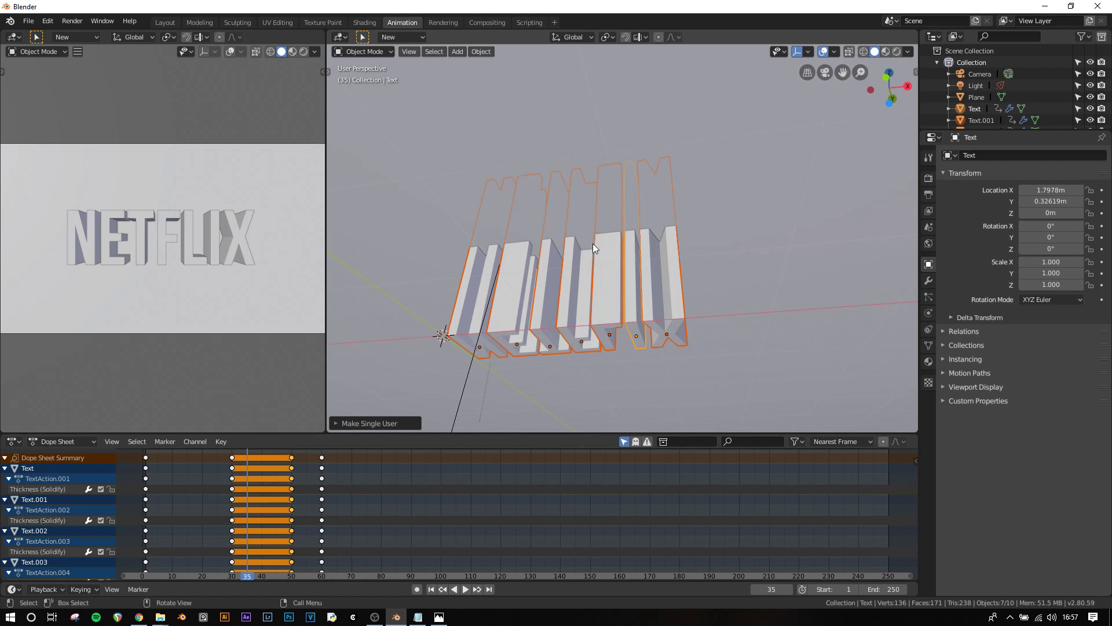
# - From frame 30, delay the thickness keys of Text.003 (~32), Text.004 (~34) and Text.005 progressively later
pyautogui.press('KP_1')
pyautogui.scroll(1, 551, 283)
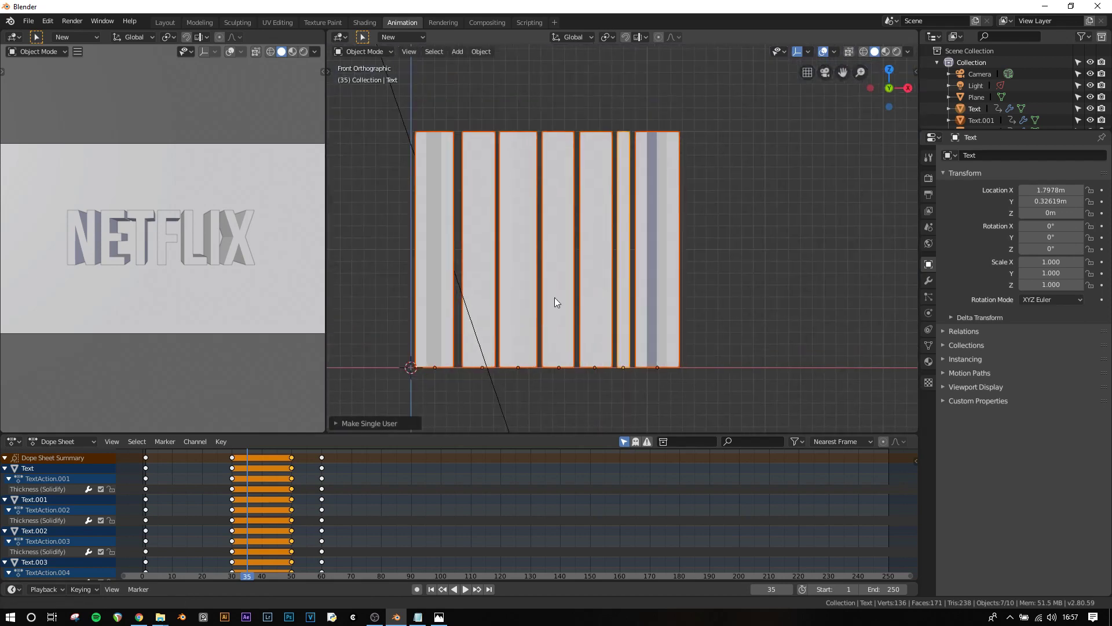
pyautogui.rightClick(232, 475)
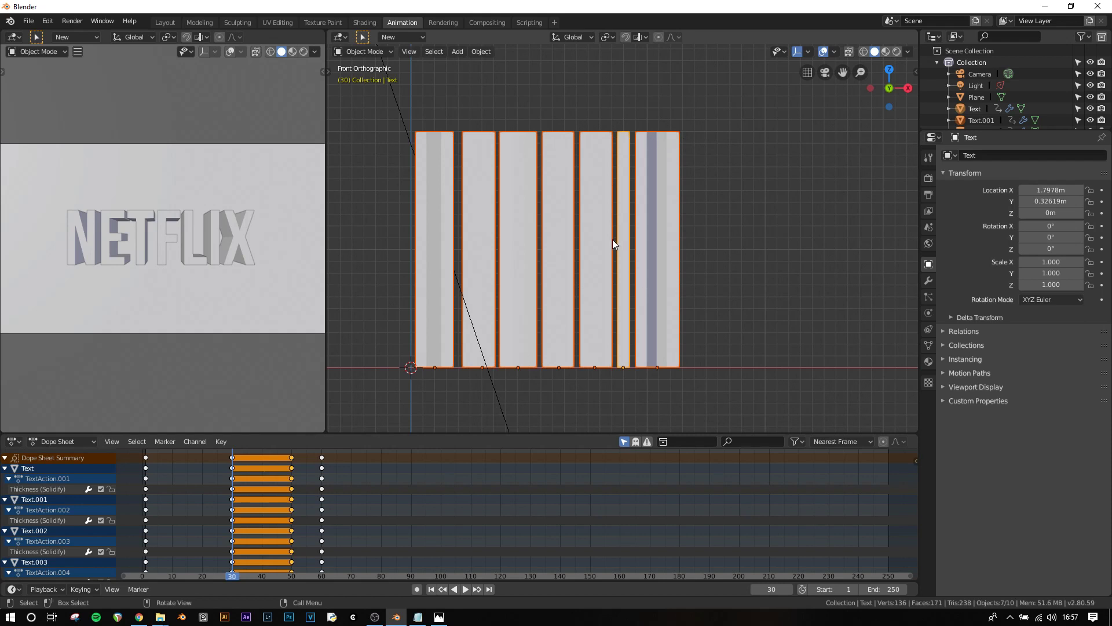
pyautogui.click(476, 245)
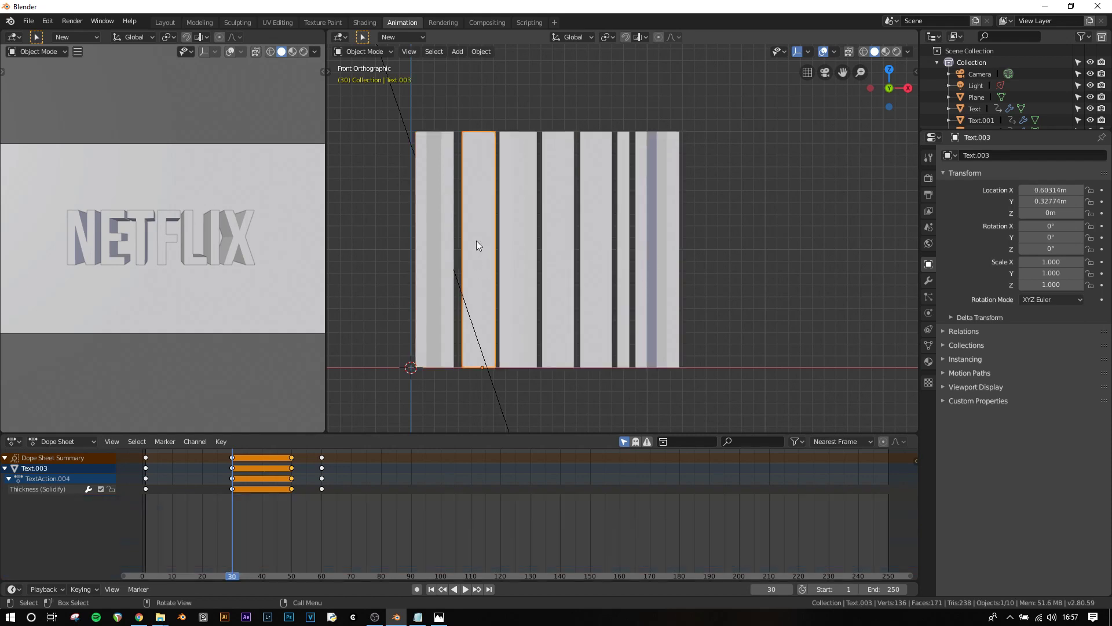
pyautogui.press('g')
pyautogui.click(223, 480)
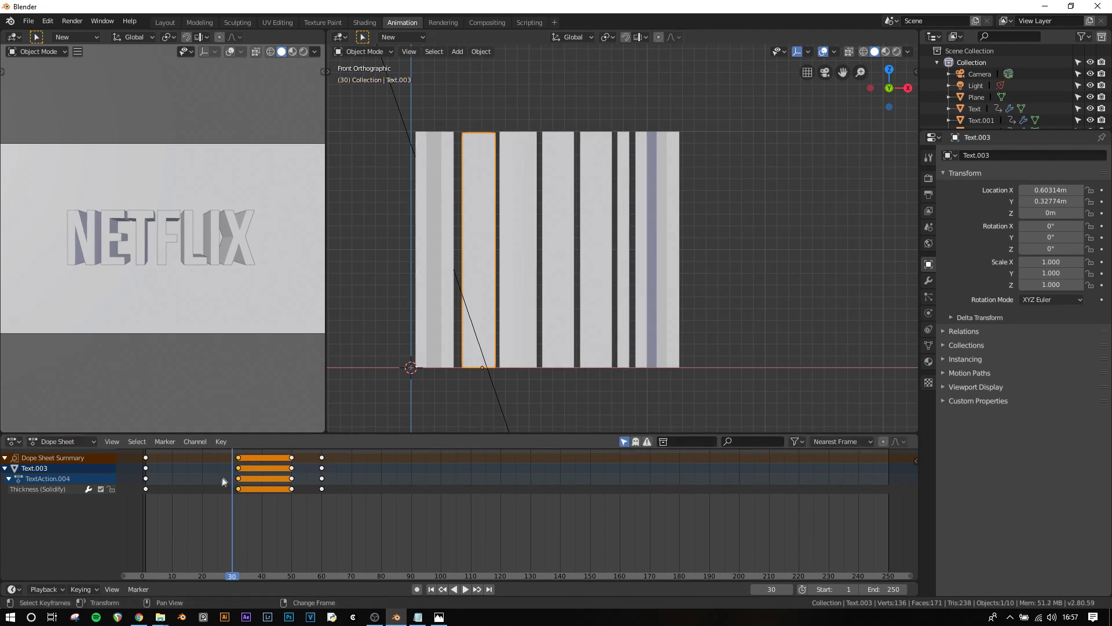
pyautogui.click(525, 279)
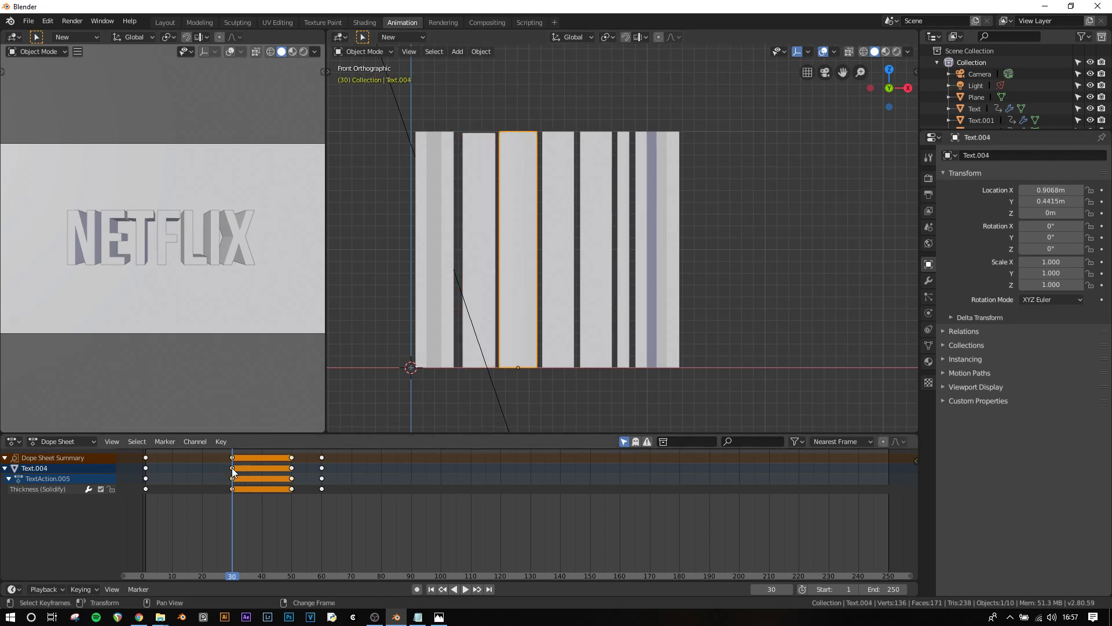
pyautogui.press('g')
pyautogui.click(244, 472)
pyautogui.click(545, 260)
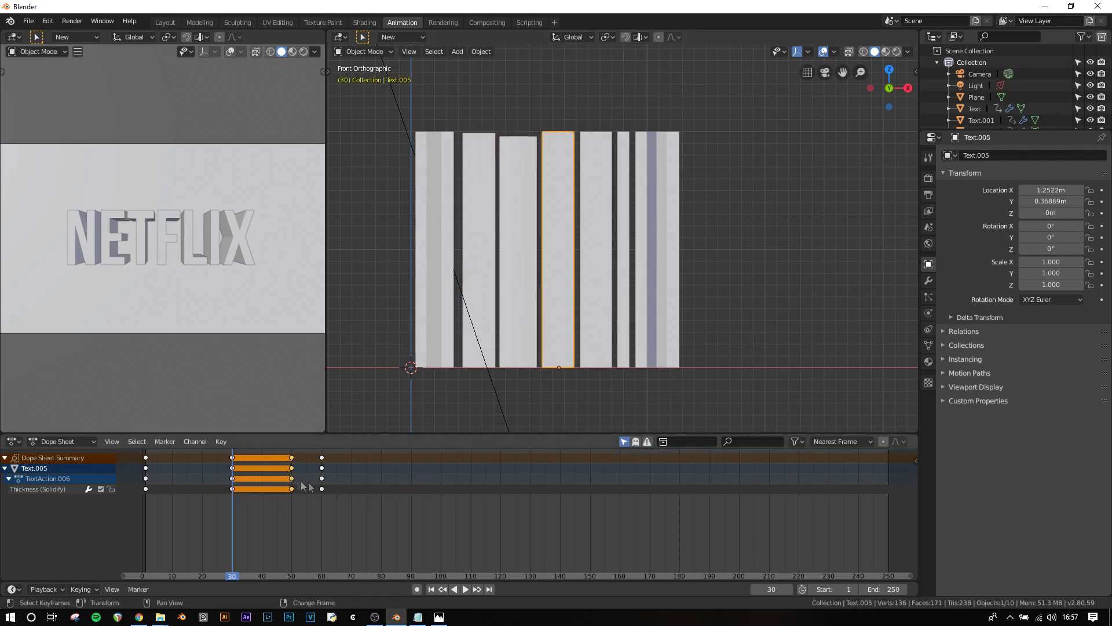
pyautogui.press('g')
pyautogui.click(246, 479)
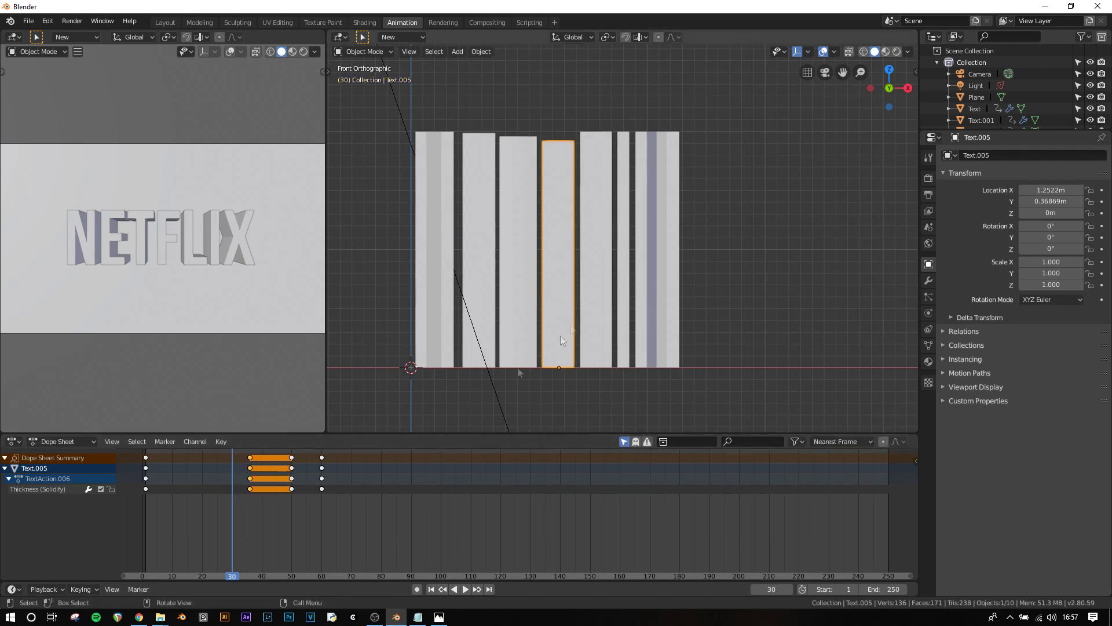
# - Delay Text.006 and Text's keys further, and shift Text.001's keys 12 frames later
pyautogui.click(604, 283)
pyautogui.press('g')
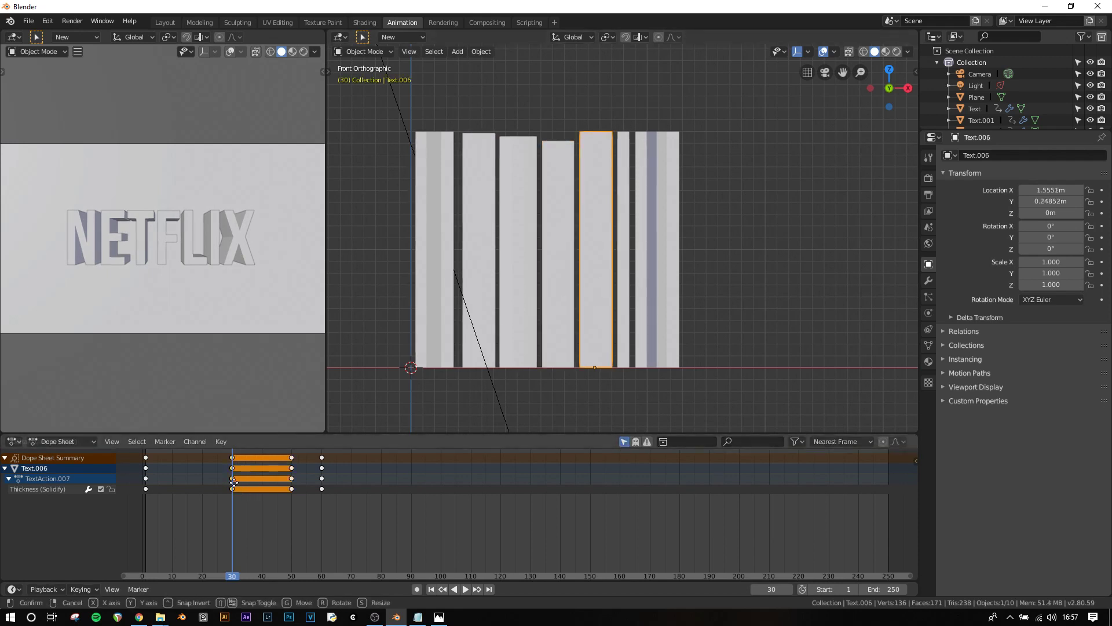
pyautogui.click(234, 482)
pyautogui.click(622, 276)
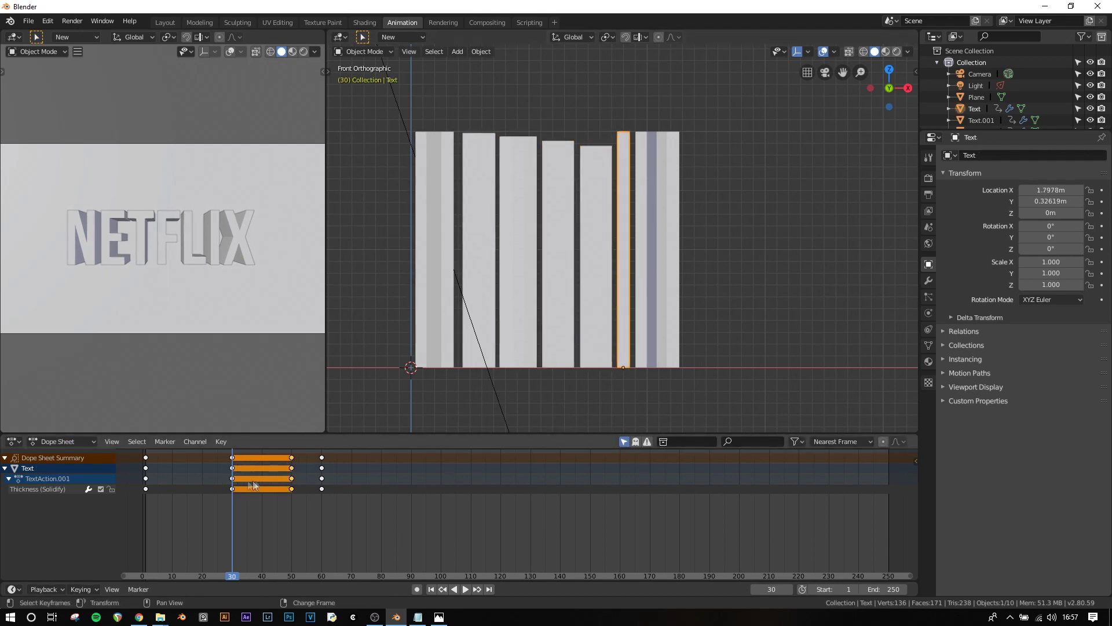
pyautogui.press('g')
pyautogui.press('1')
pyautogui.click(232, 482)
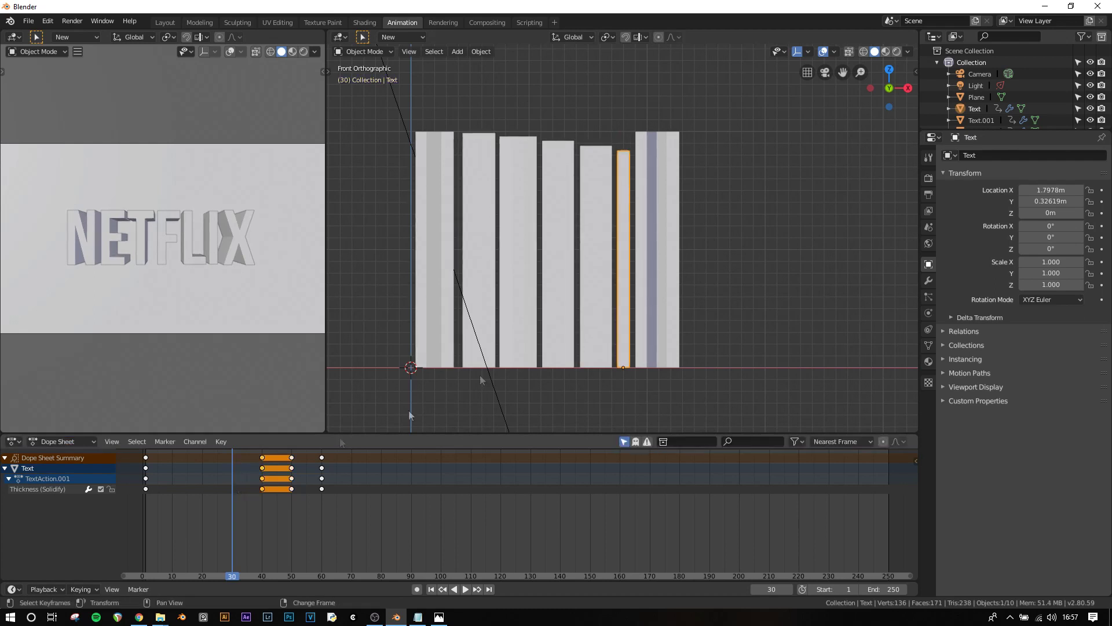
pyautogui.click(649, 227)
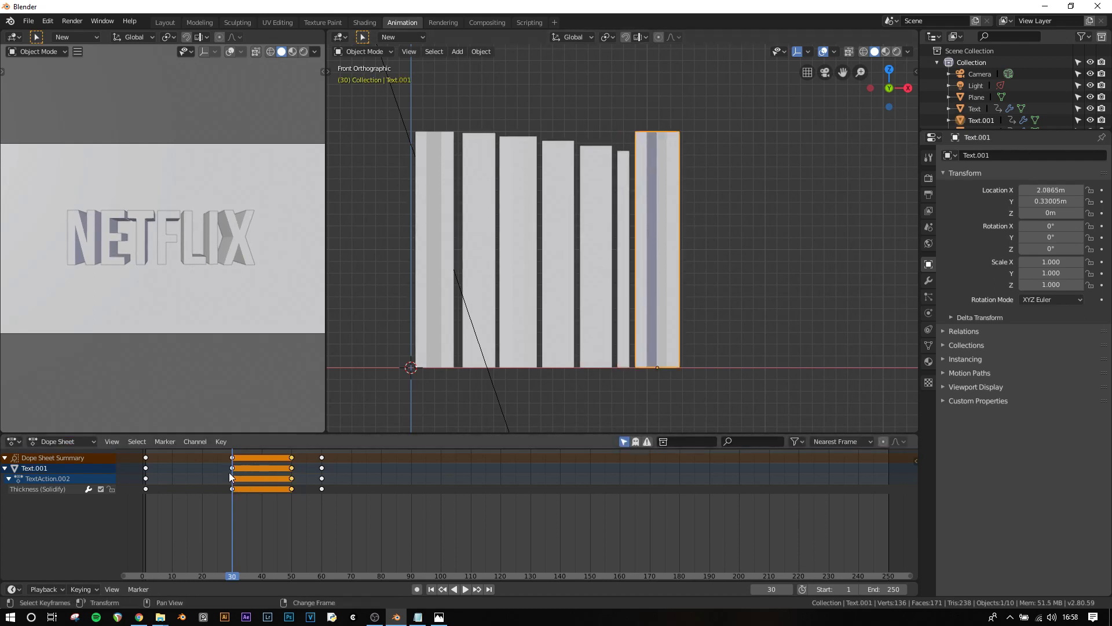
pyautogui.write('g12')
pyautogui.press('Return')
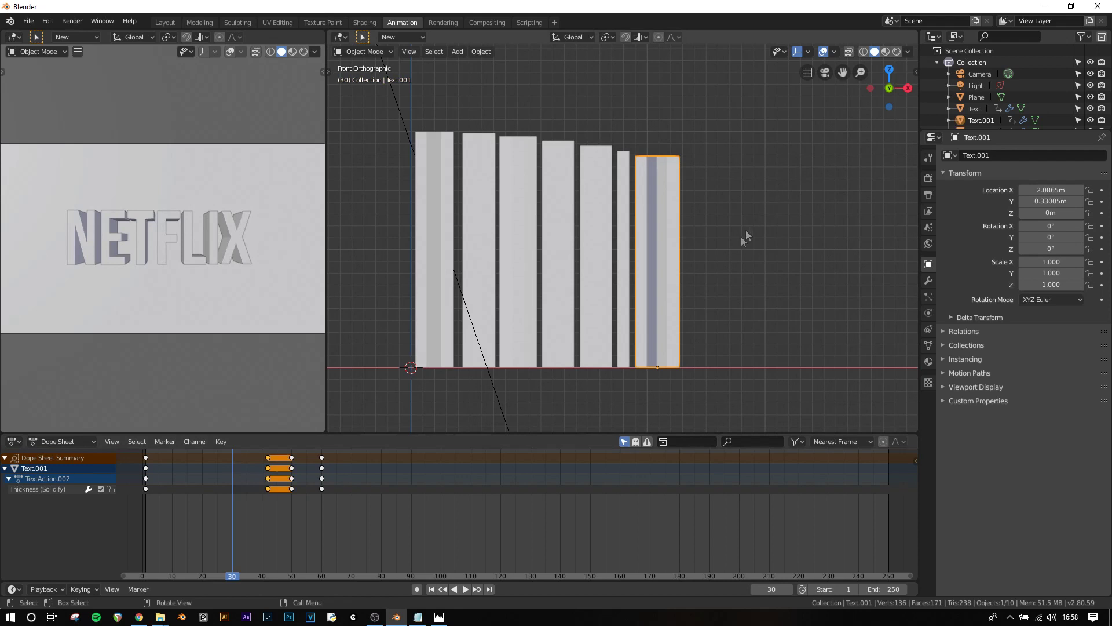
pyautogui.moveTo(742, 237); pyautogui.dragTo(705, 289, button='middle')
pyautogui.moveTo(628, 203); pyautogui.dragTo(614, 243, button='middle')
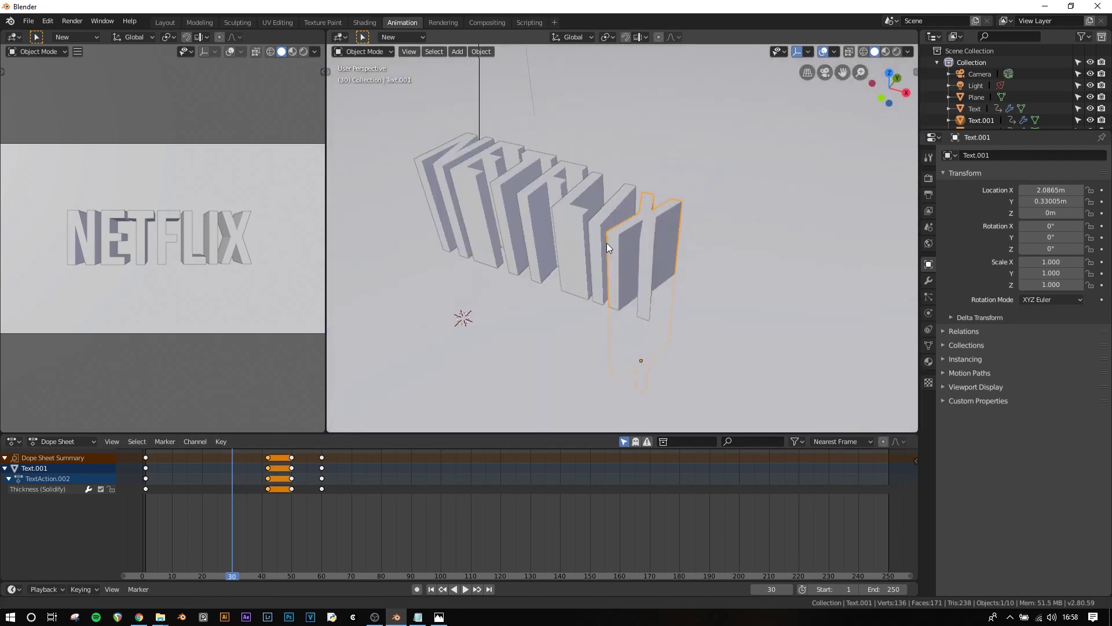
# - Preview the letter animation, then look through the camera in rendered shading, stopping at frame 60
pyautogui.click(431, 588)
pyautogui.press('space')
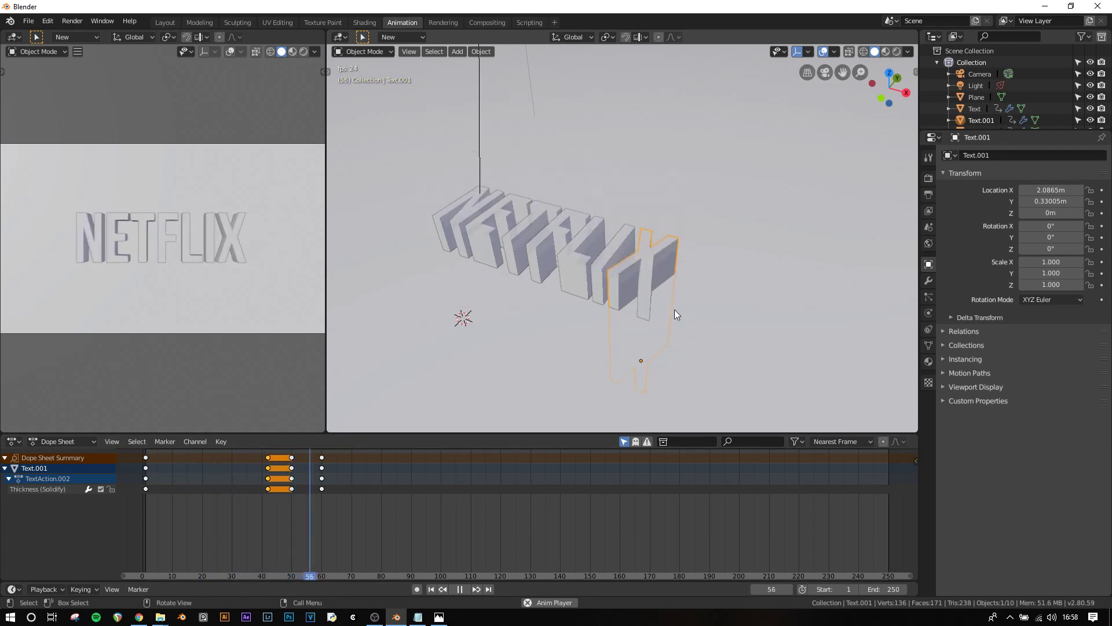
pyautogui.press('space')
pyautogui.click(432, 589)
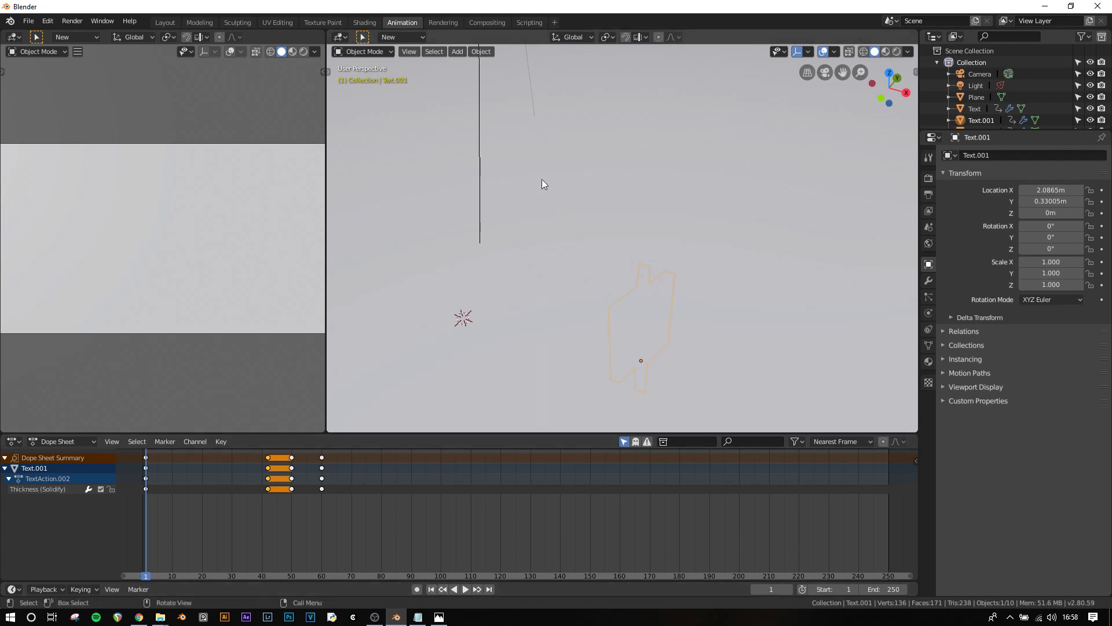
pyautogui.press('KP_7')
pyautogui.press('KP_0')
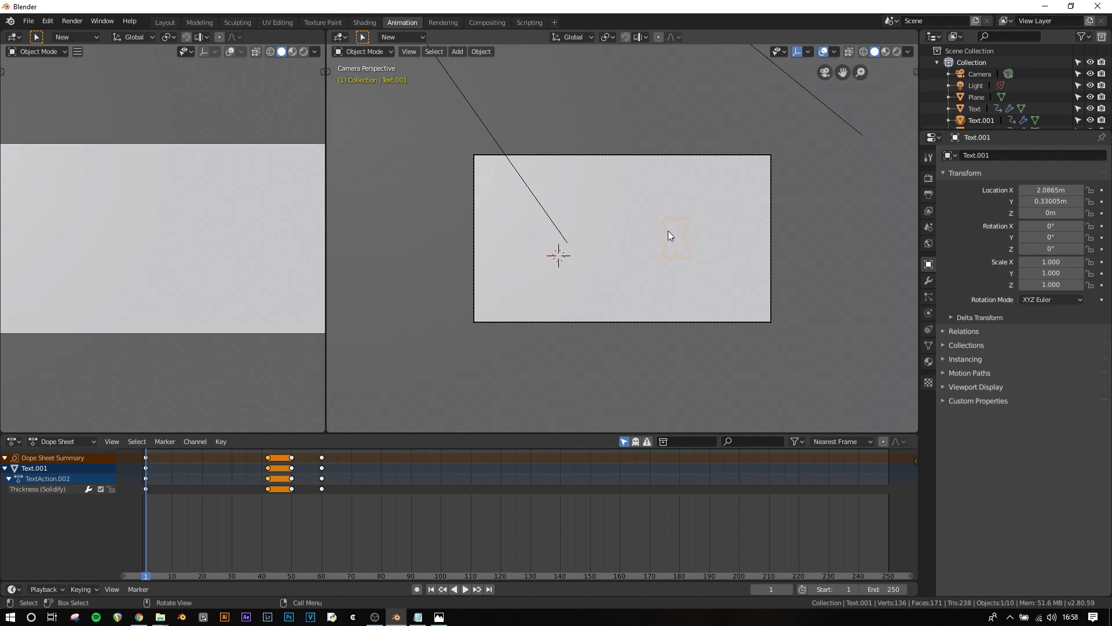
pyautogui.press('z')
pyautogui.click(728, 262)
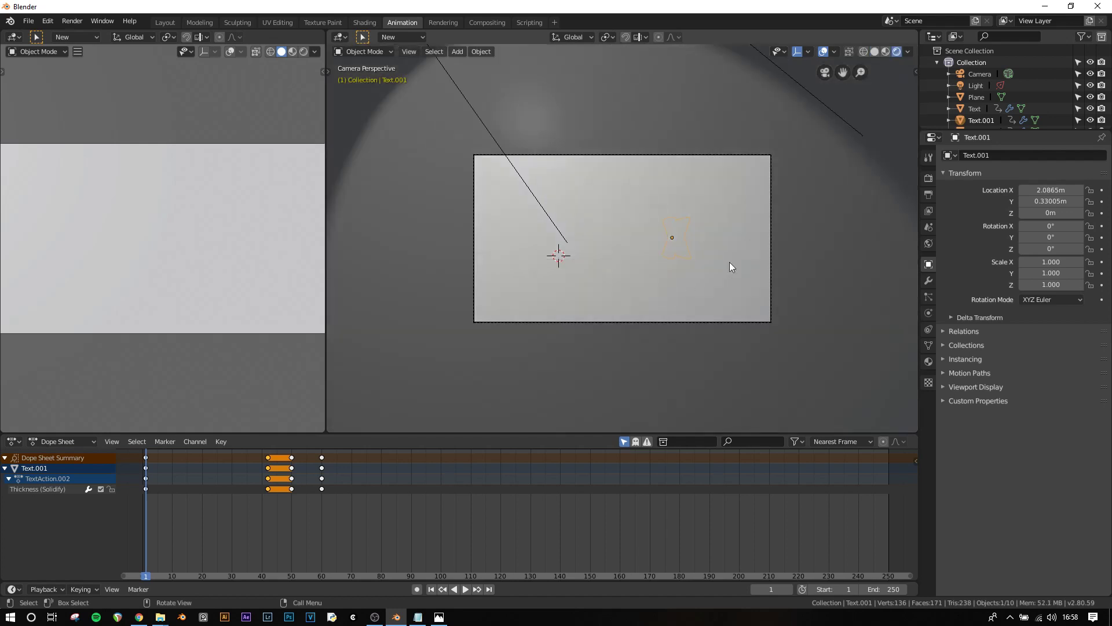
pyautogui.press('space')
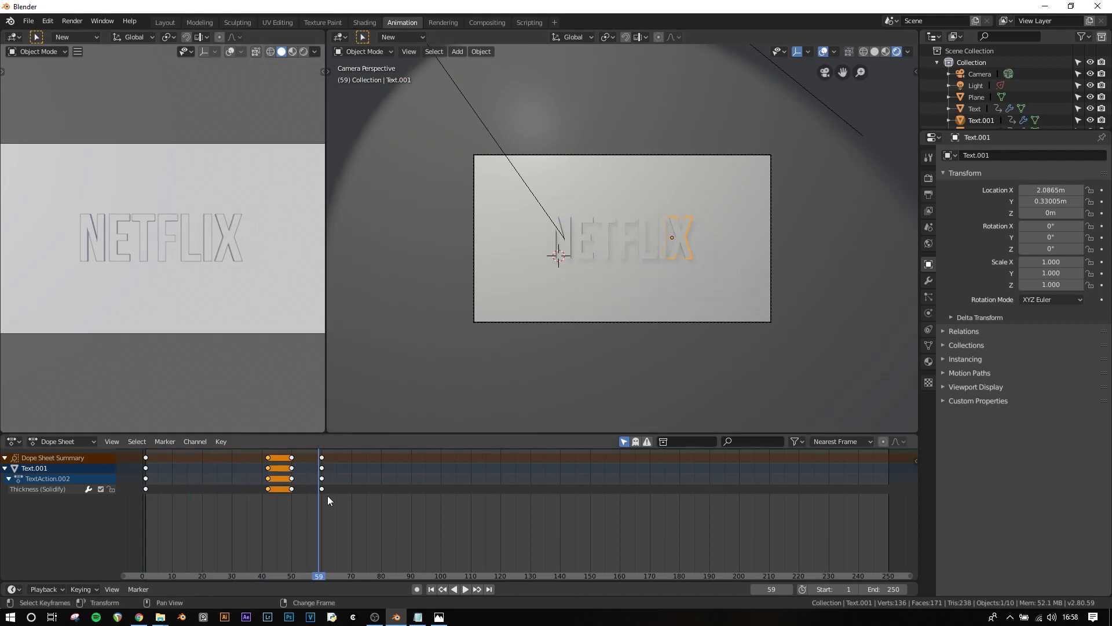
pyautogui.press('space')
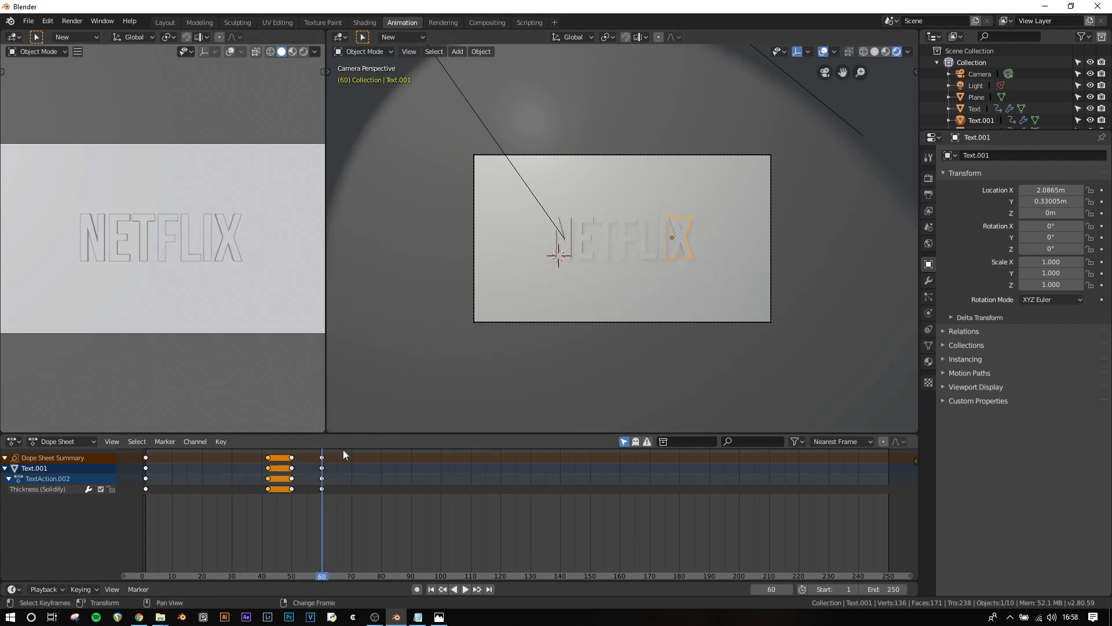
# - Keyframe the camera location at frame 60, then raise it along Z to 10.031 m and keyframe at frame 130
pyautogui.click(770, 250)
pyautogui.press('i')
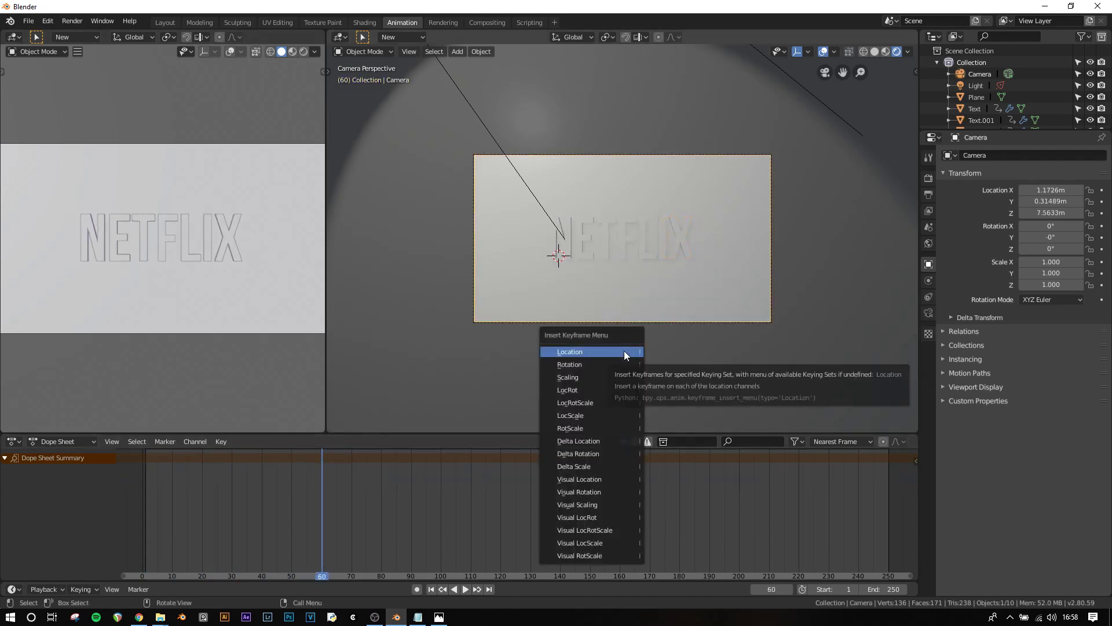
pyautogui.click(624, 350)
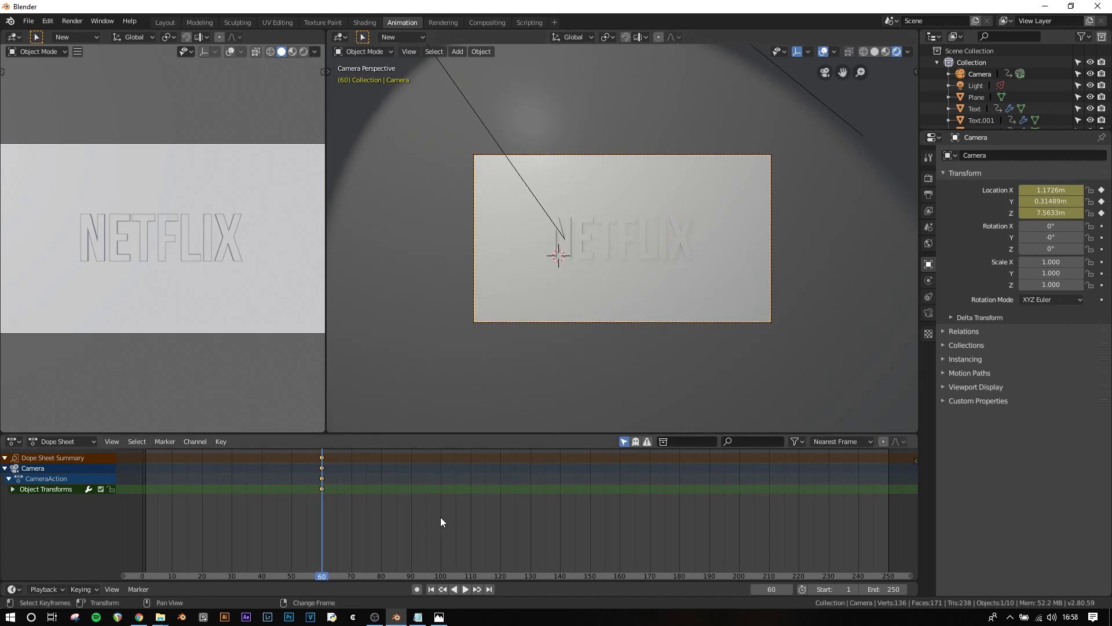
pyautogui.rightClick(530, 519)
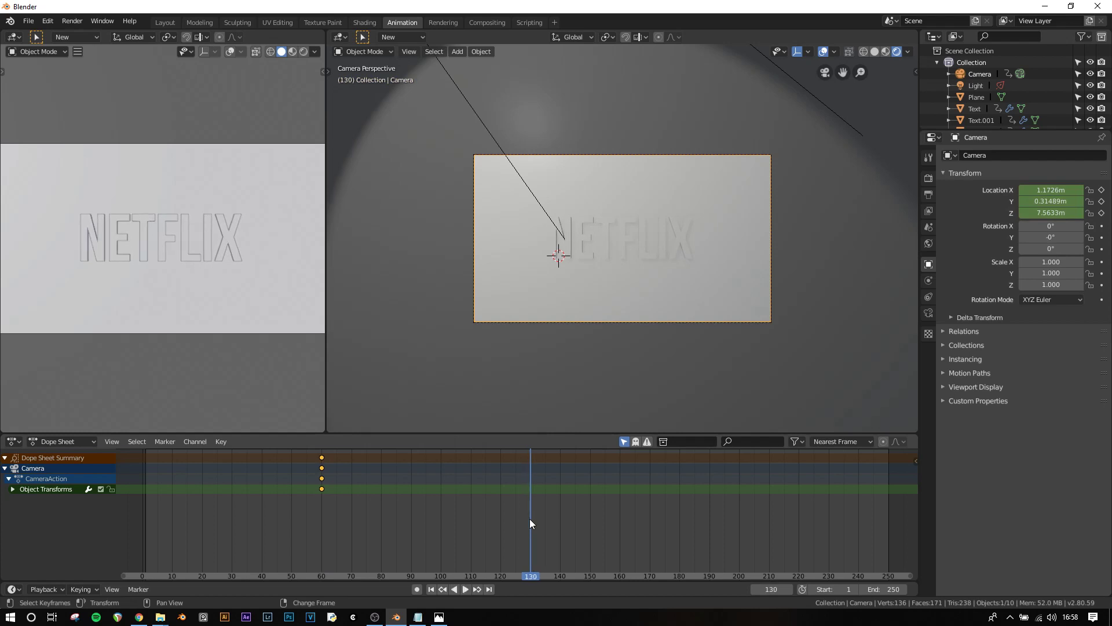
pyautogui.press('g')
pyautogui.press('z')
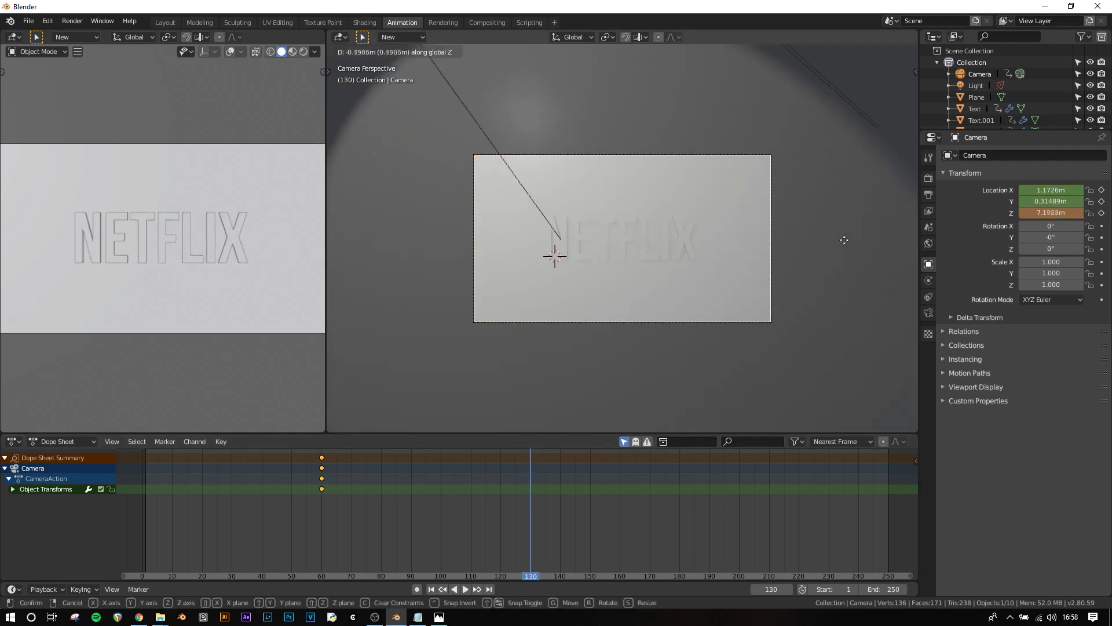
pyautogui.click(810, 306)
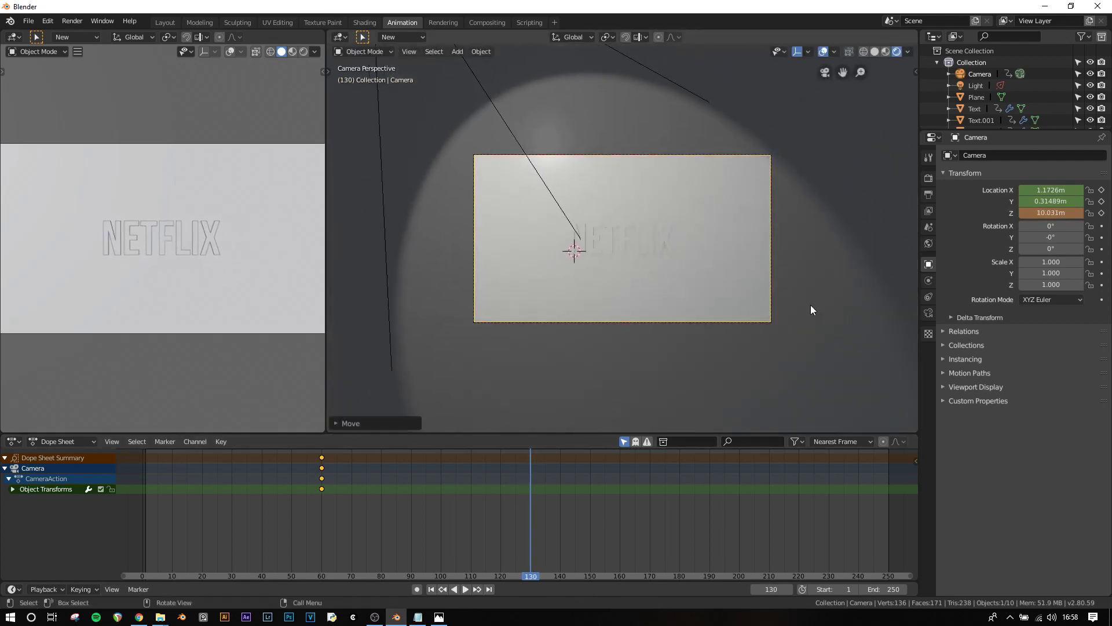
pyautogui.press('i')
pyautogui.click(810, 307)
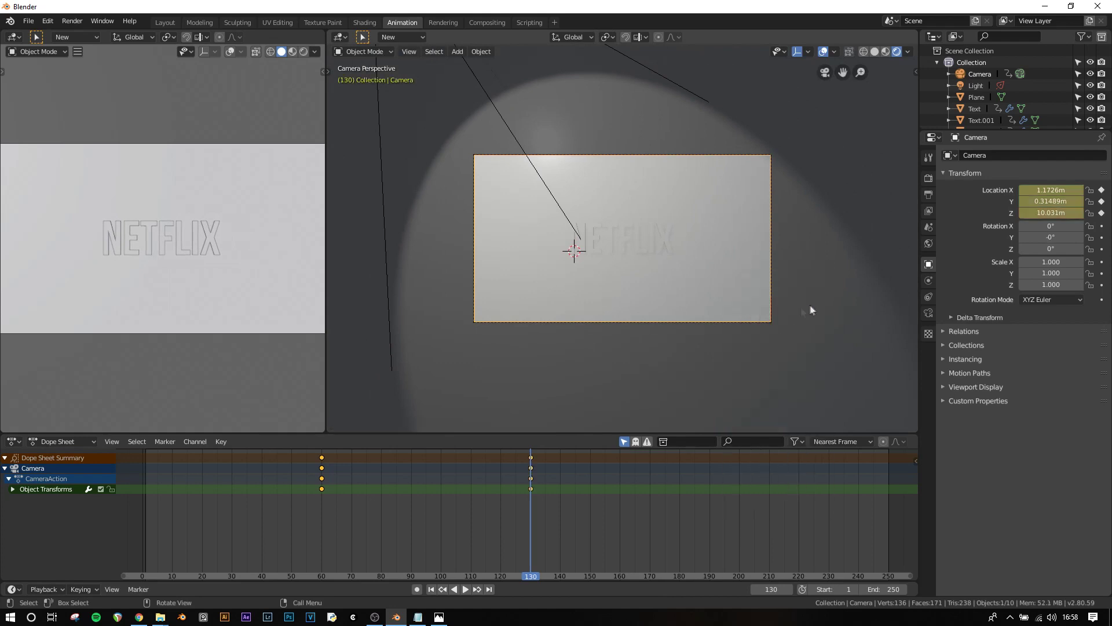
# - Play back the camera pull-back, then select its frame-60 keys and set the current frame to 60
pyautogui.rightClick(282, 521)
pyautogui.press('space')
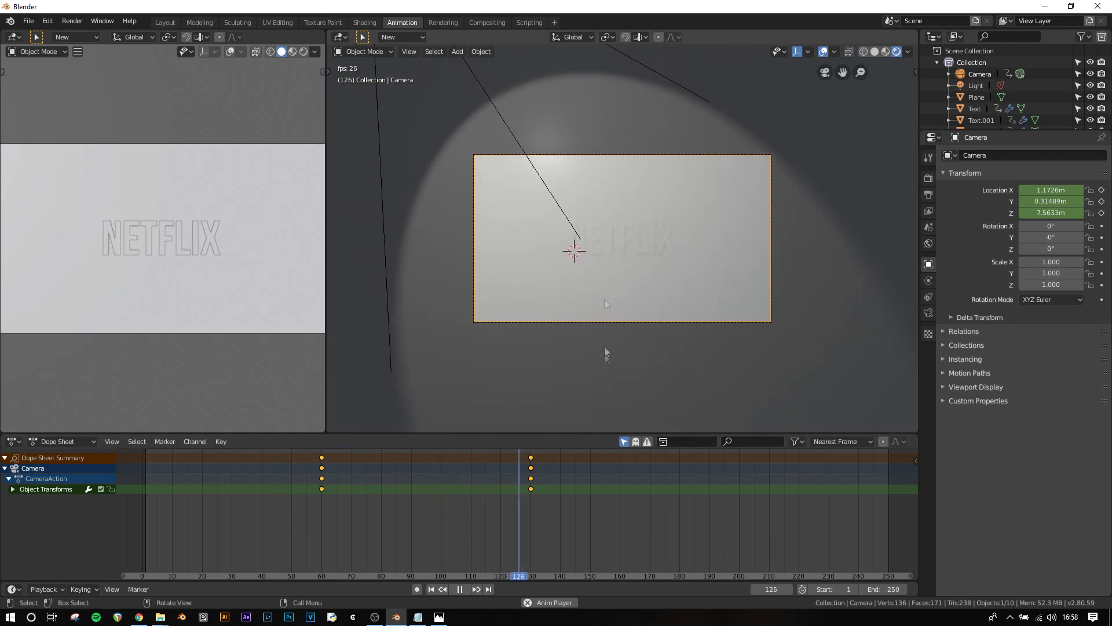
pyautogui.press('space')
pyautogui.click(322, 478)
pyautogui.rightClick(322, 478)
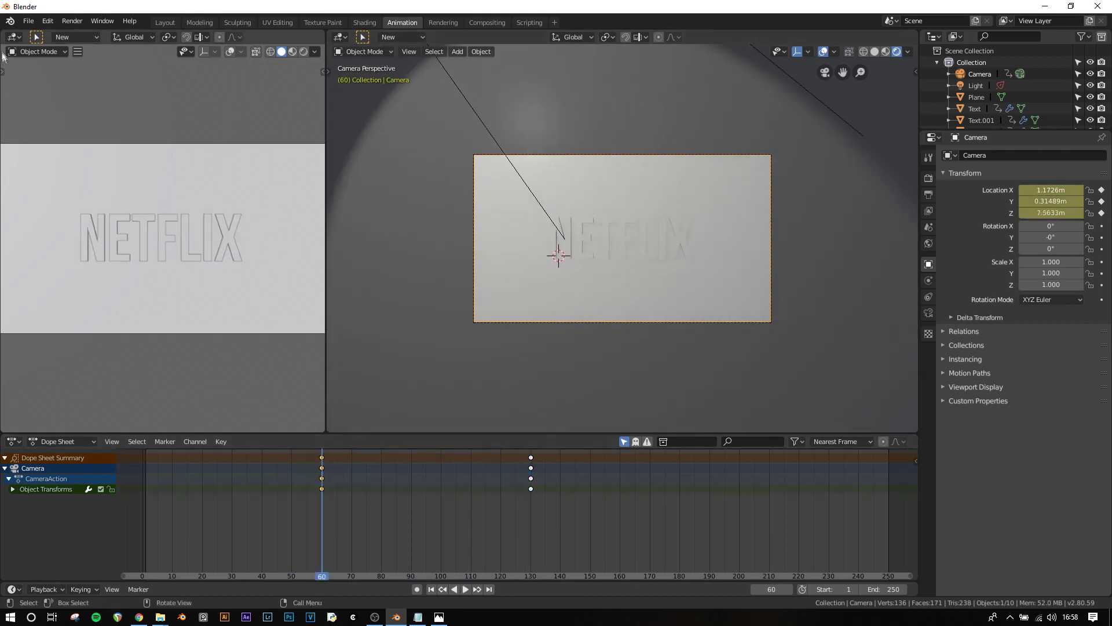
# - Turn the left area into the Graph Editor and frame the camera's curve
pyautogui.click(16, 37)
pyautogui.click(131, 106)
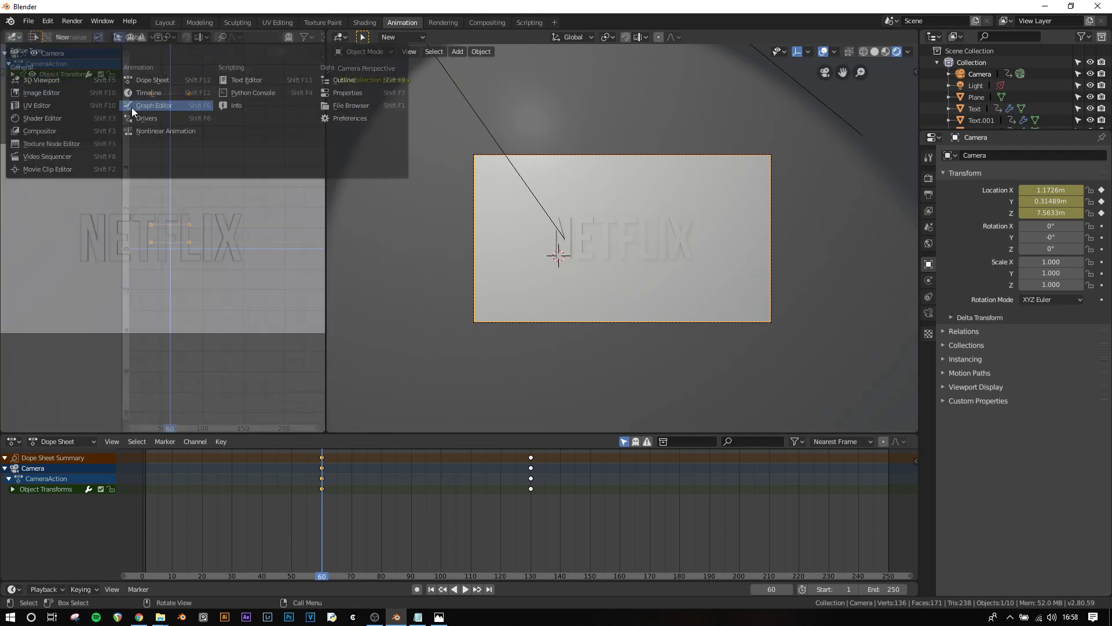
pyautogui.moveTo(205, 75); pyautogui.dragTo(273, 223, button='middle')
pyautogui.scroll(1, 201, 321)
# - Drag the frame-60 key's right handle up so the curve climbs steeply, then eases toward frame 130
pyautogui.click(270, 225)
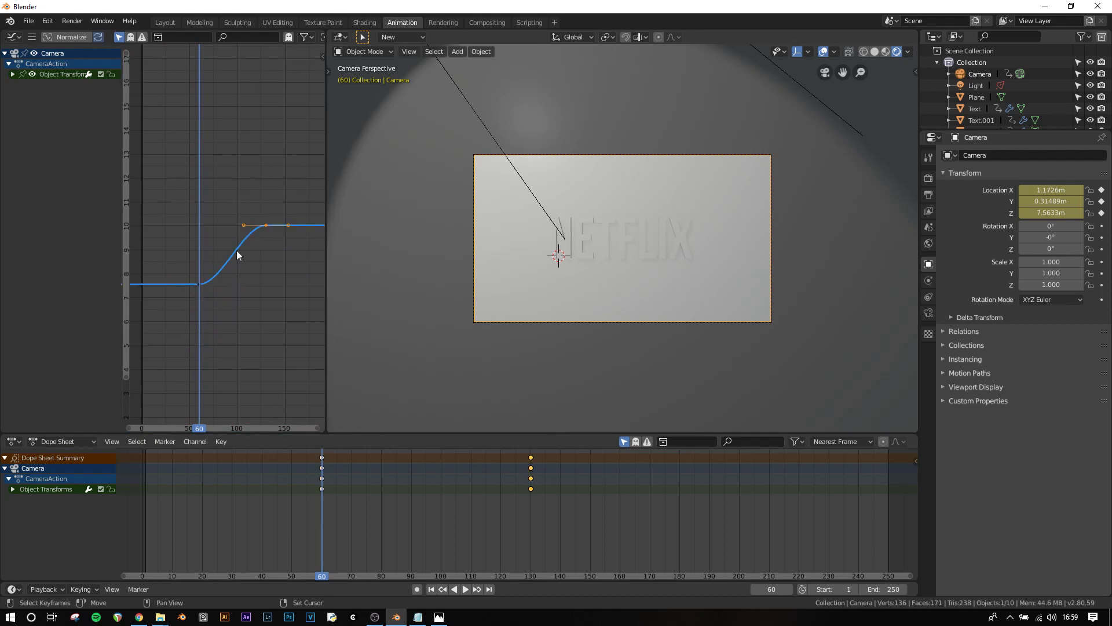
pyautogui.click(199, 284)
pyautogui.moveTo(223, 283); pyautogui.dragTo(225, 227)
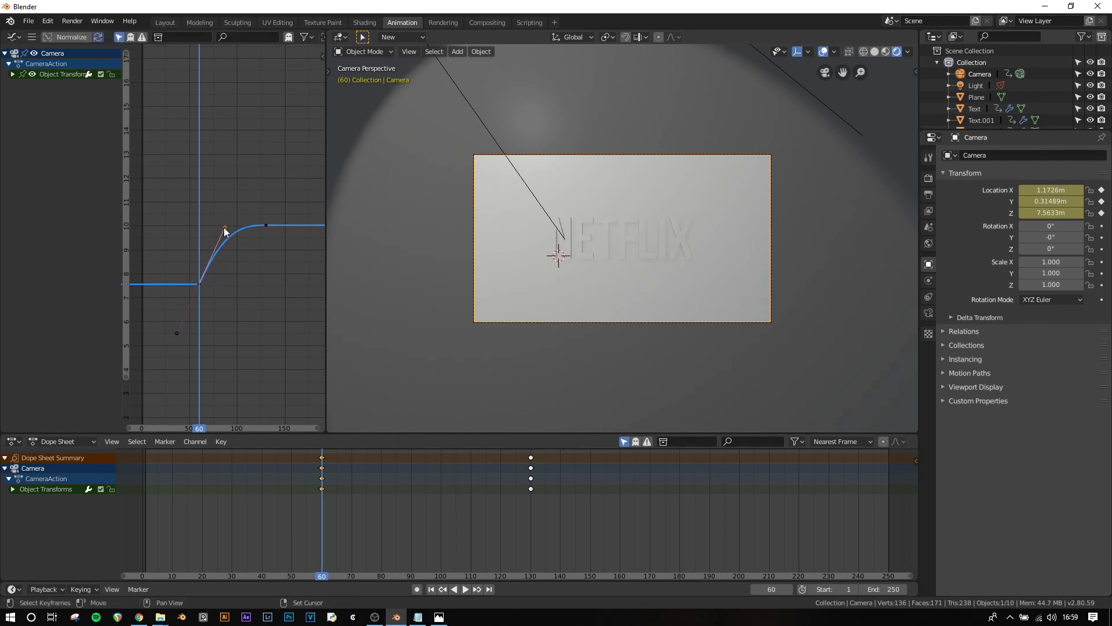
pyautogui.moveTo(221, 229); pyautogui.dragTo(218, 222)
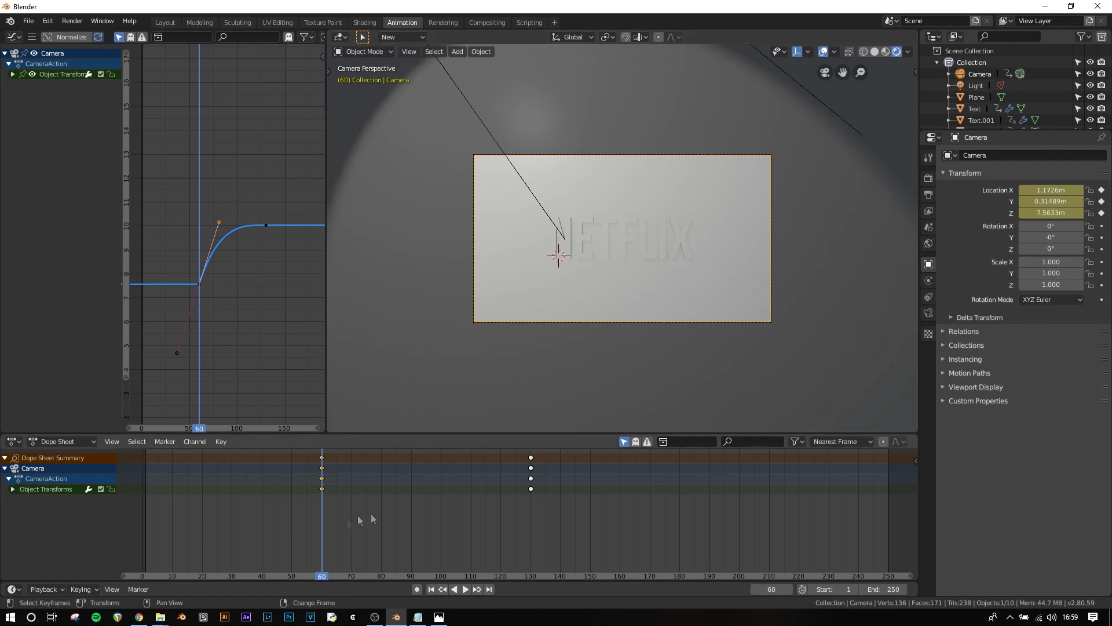
# - Preview the easing, then shift the camera's frame-60 keys four frames earlier to frame 56
pyautogui.click(432, 589)
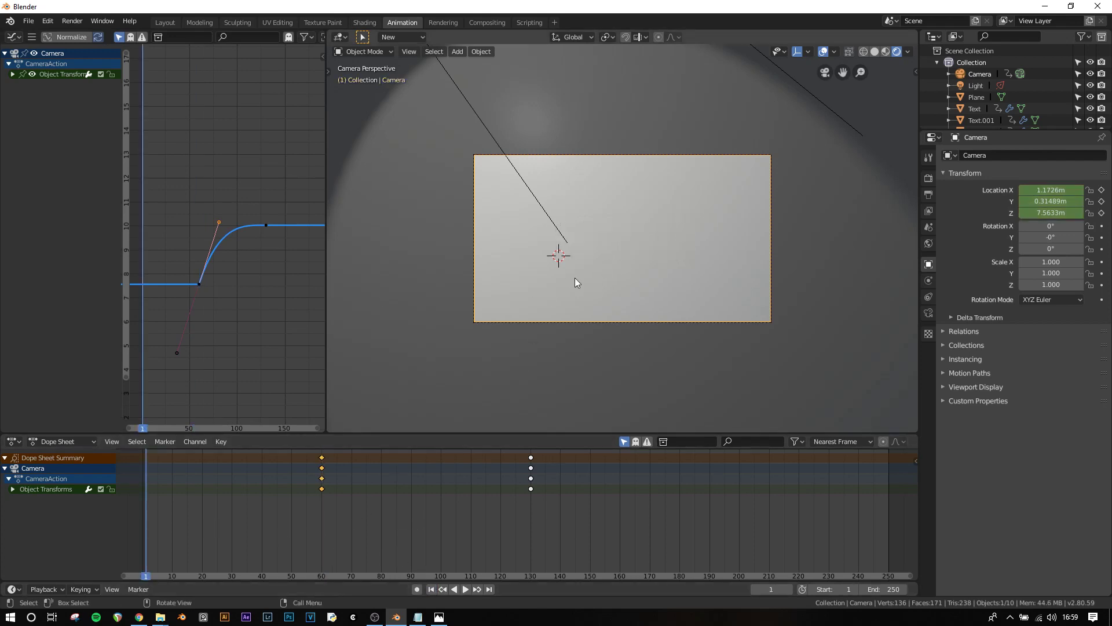
pyautogui.press('space')
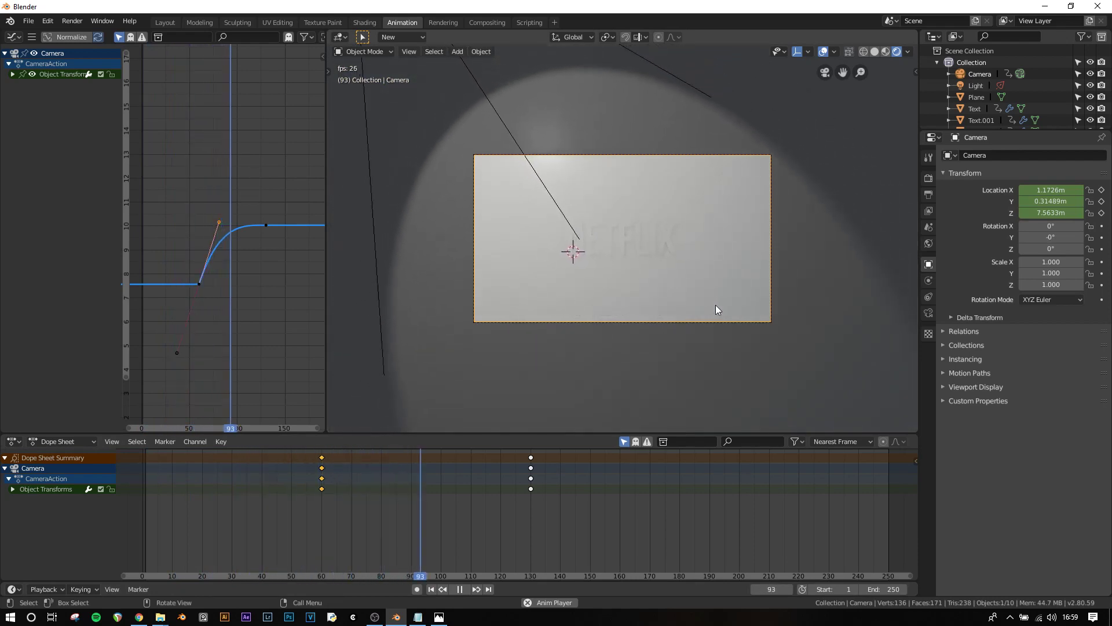
pyautogui.press('space')
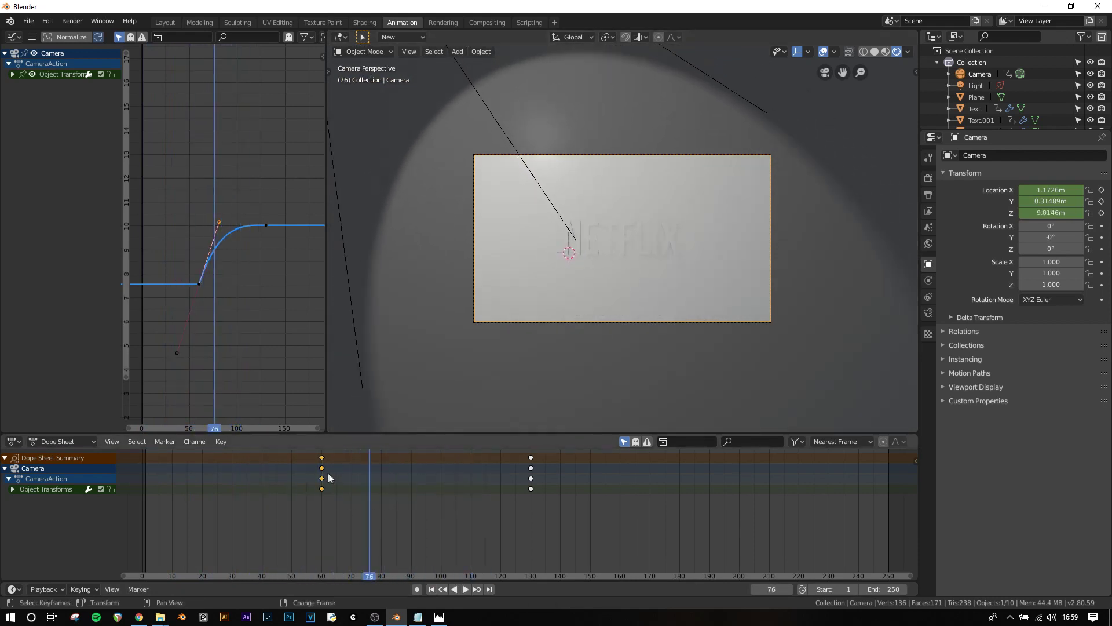
pyautogui.click(322, 468)
pyautogui.hotkey('ctrl', 'g')
pyautogui.press('g')
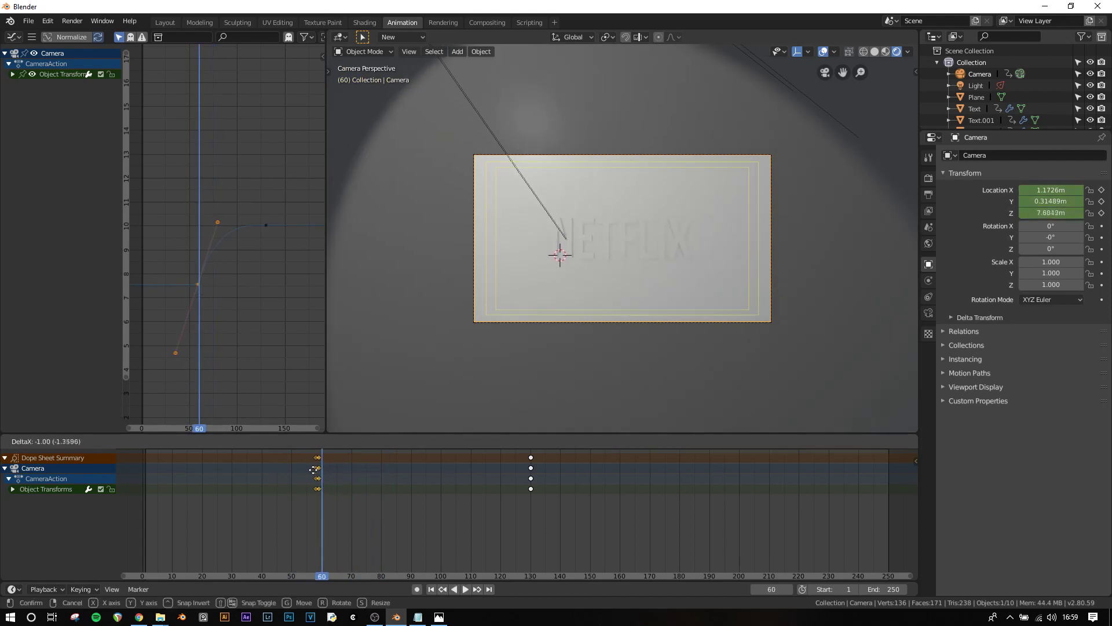
pyautogui.click(306, 469)
# - Play from frame 29 to preview the earlier pull-back, then select the L letter
pyautogui.click(229, 479)
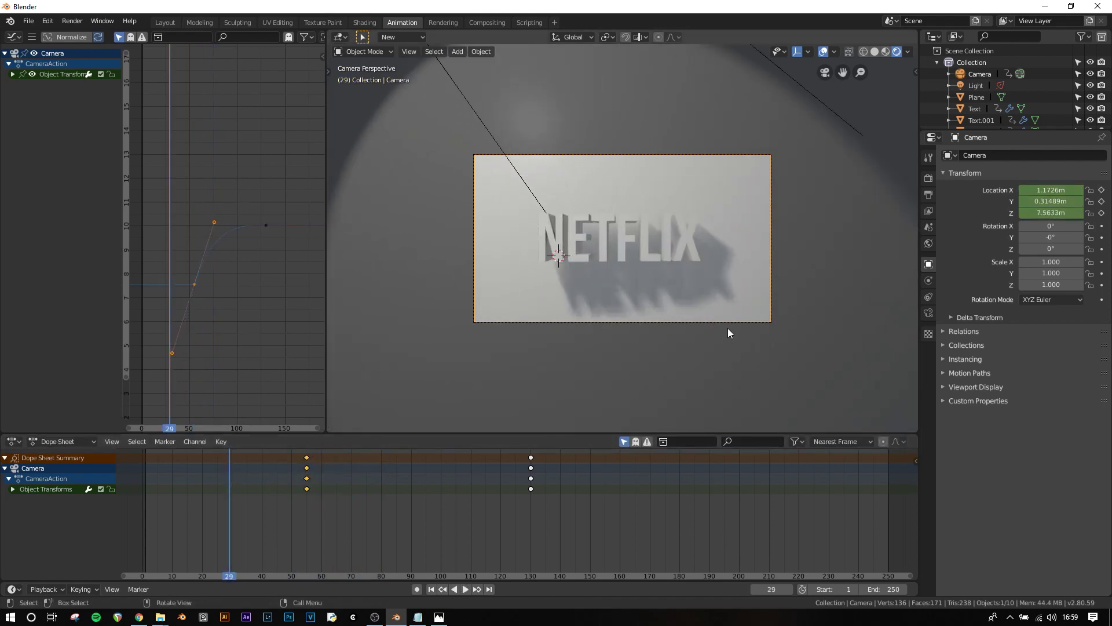
pyautogui.press('space')
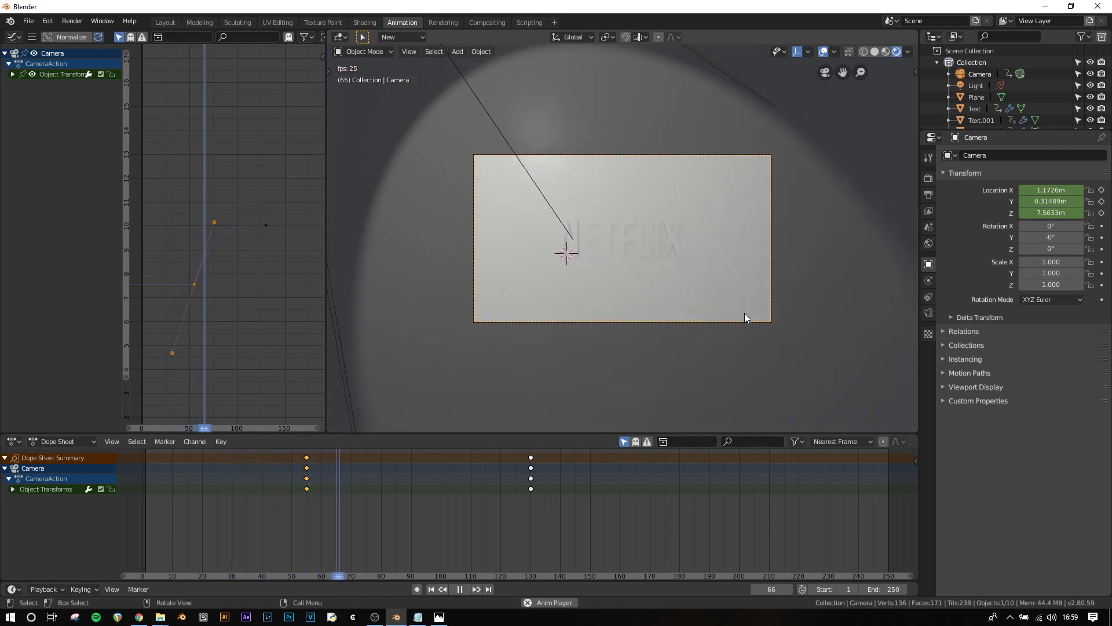
pyautogui.press('space')
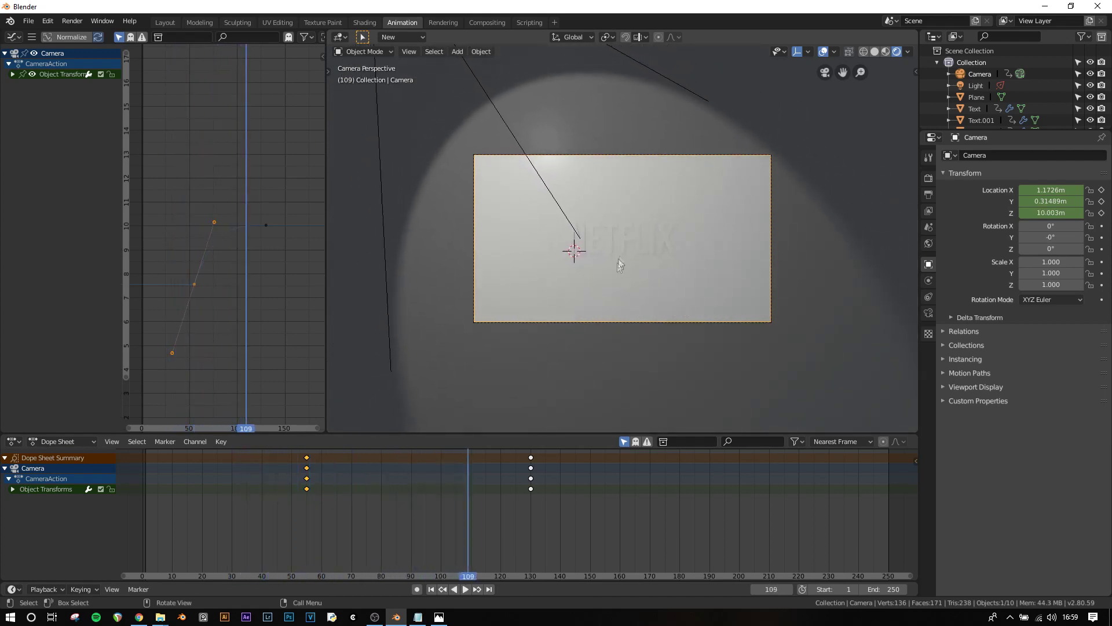
pyautogui.click(635, 234)
pyautogui.scroll(3, 642, 259)
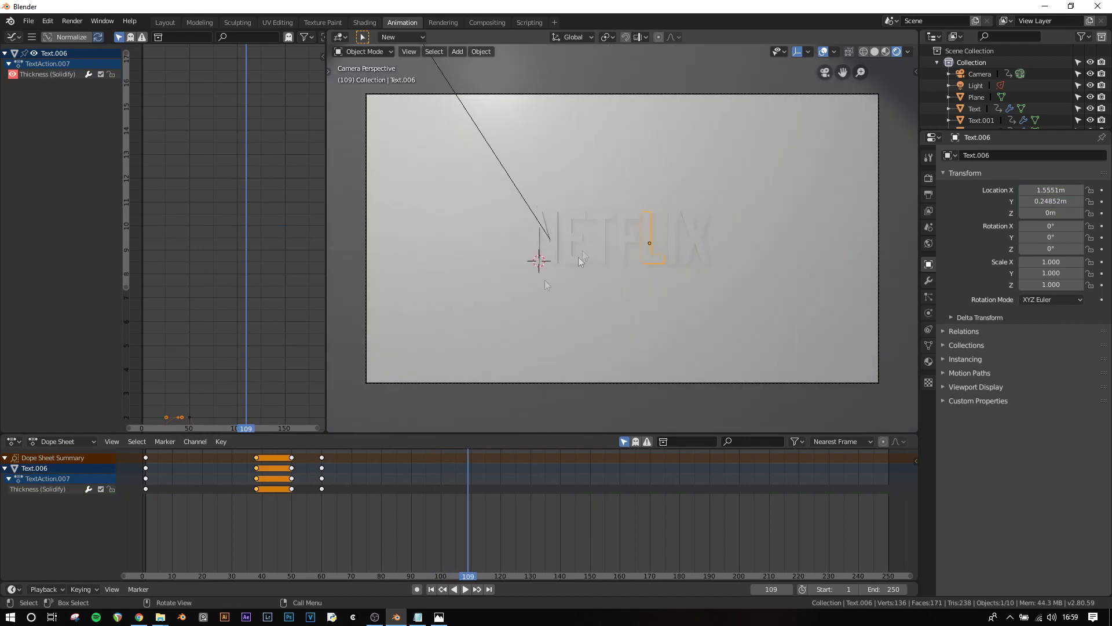
# - Select the N letter object, Text.002
pyautogui.click(538, 232)
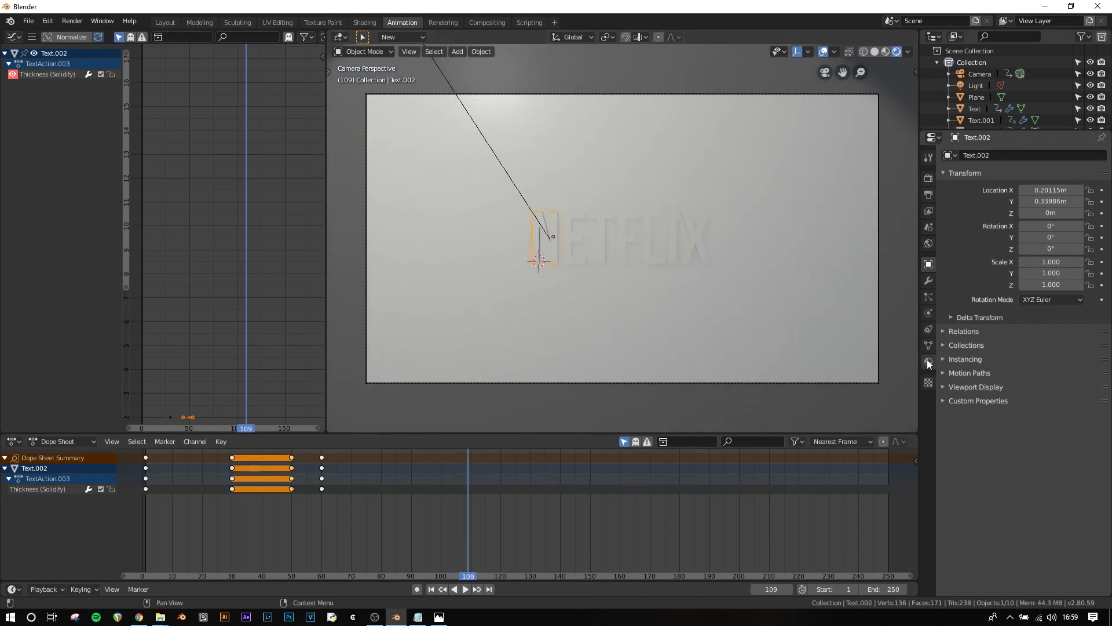
pyautogui.click(928, 361)
pyautogui.click(628, 213)
pyautogui.click(627, 213)
pyautogui.click(554, 218)
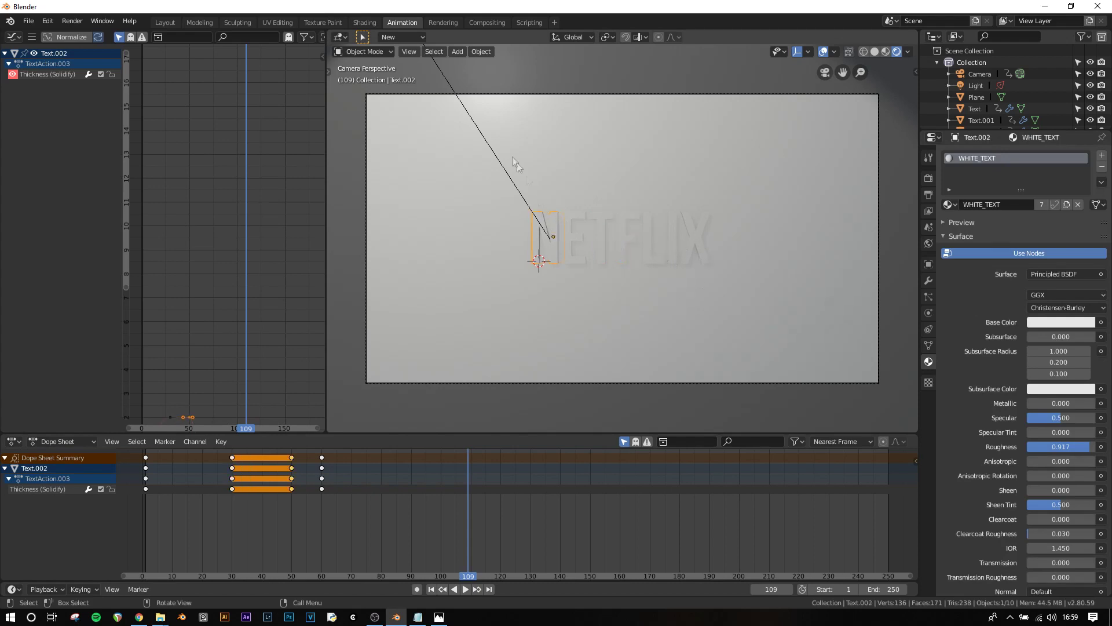
# - Show the Shading workspace in rendered shading, zoom on the text, and split an area below the node editor
pyautogui.click(364, 23)
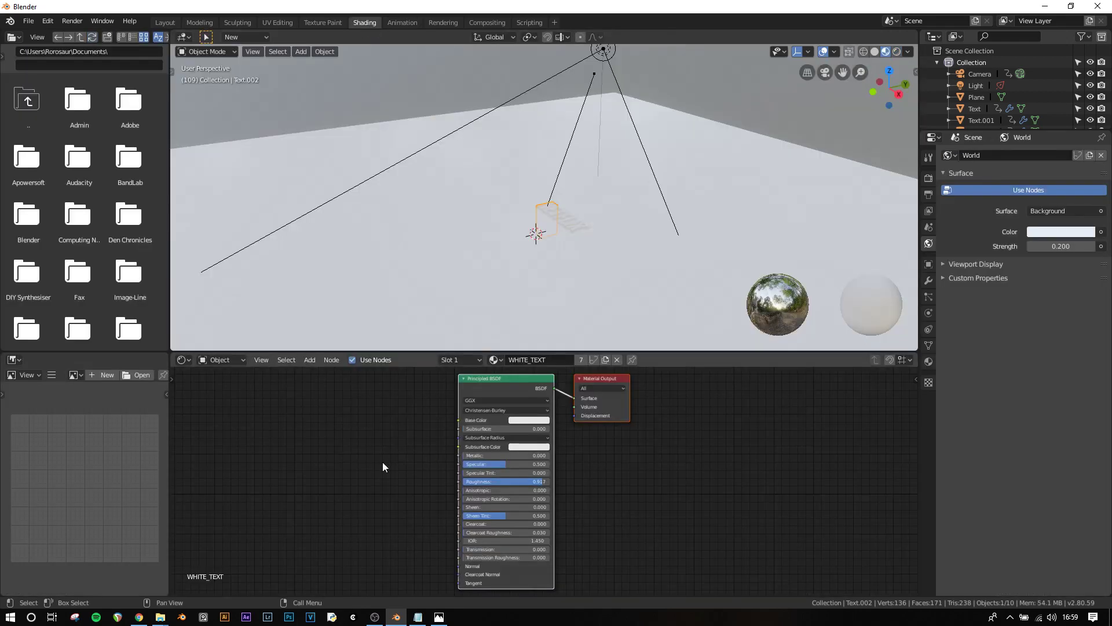
pyautogui.press('z')
pyautogui.click(552, 188)
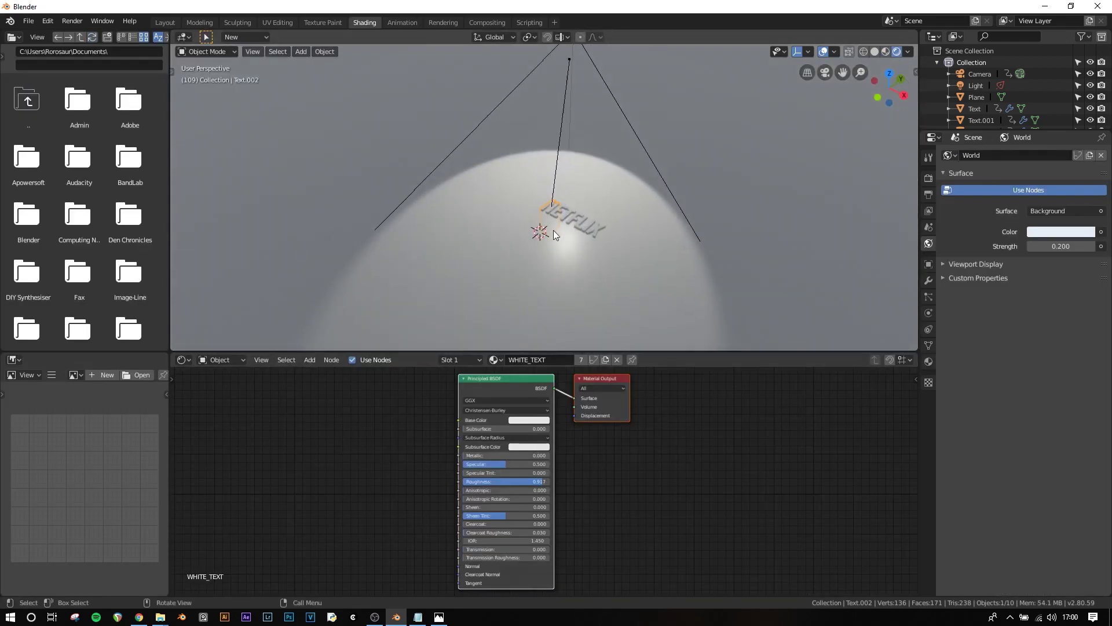
pyautogui.scroll(5, 554, 230)
pyautogui.moveTo(625, 252); pyautogui.dragTo(602, 255, button='middle')
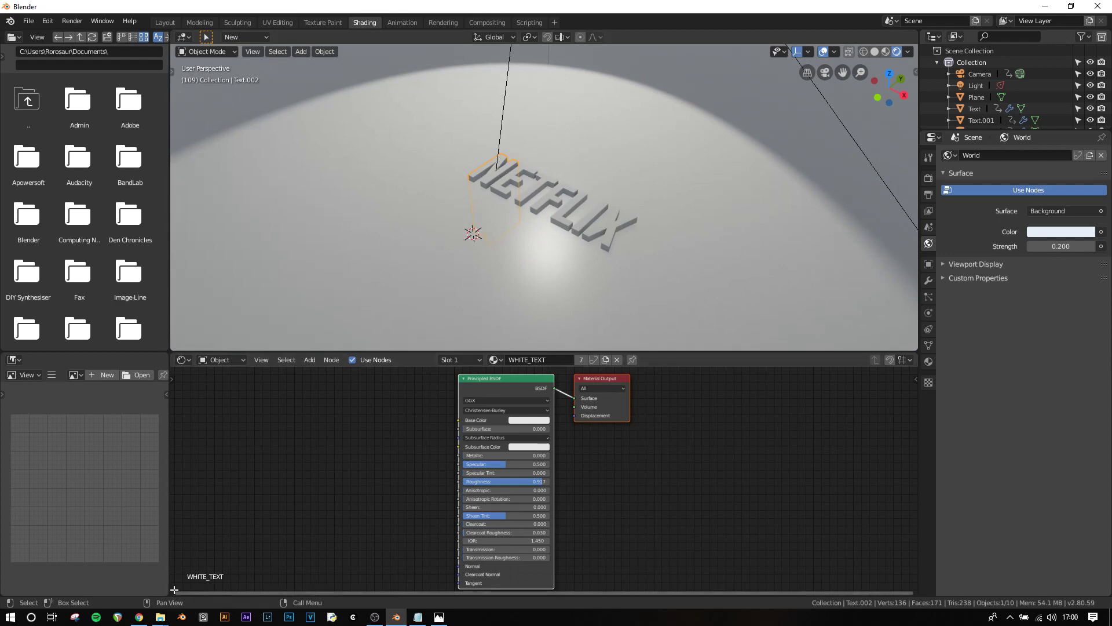
pyautogui.moveTo(173, 589); pyautogui.dragTo(176, 543)
# - Make the new bottom area a Timeline and set the current frame to 59
pyautogui.click(184, 544)
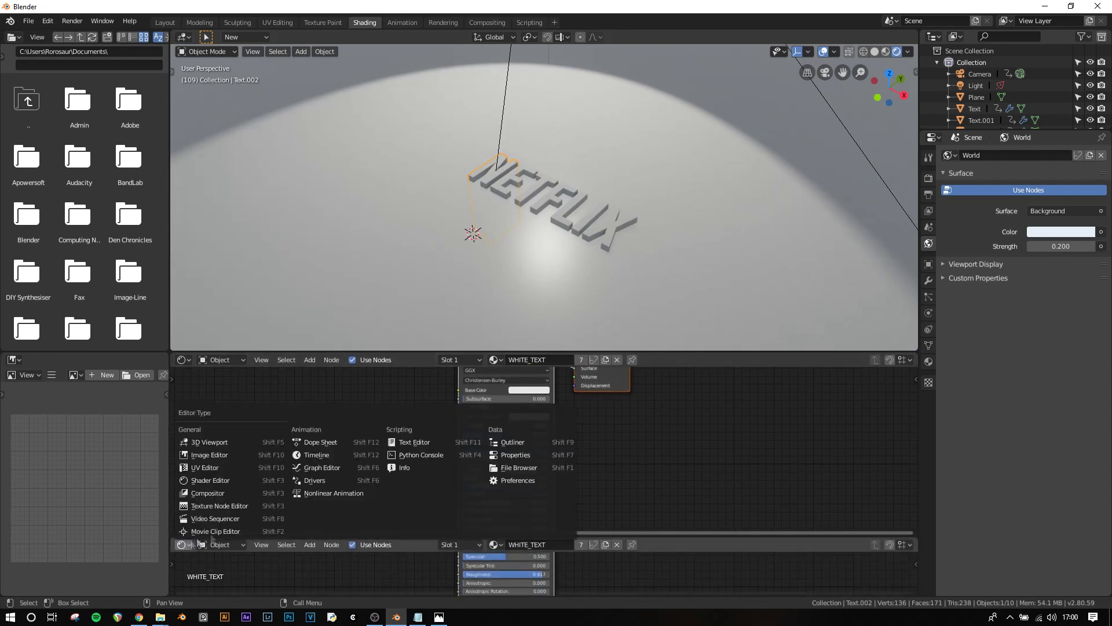
pyautogui.click(312, 454)
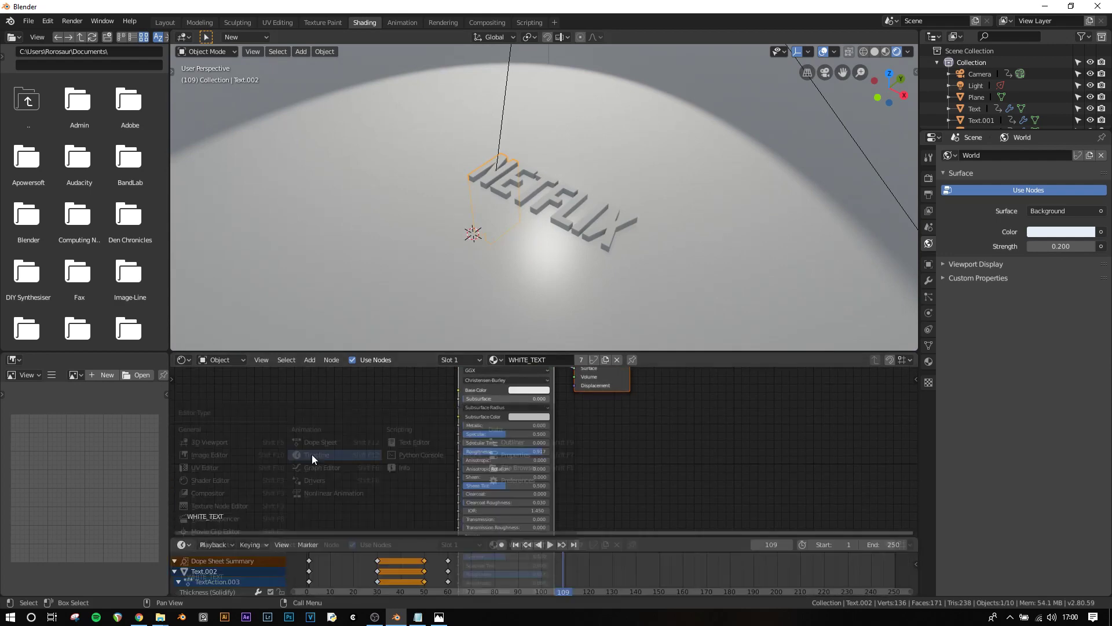
pyautogui.click(448, 571)
pyautogui.moveTo(448, 573); pyautogui.dragTo(449, 573)
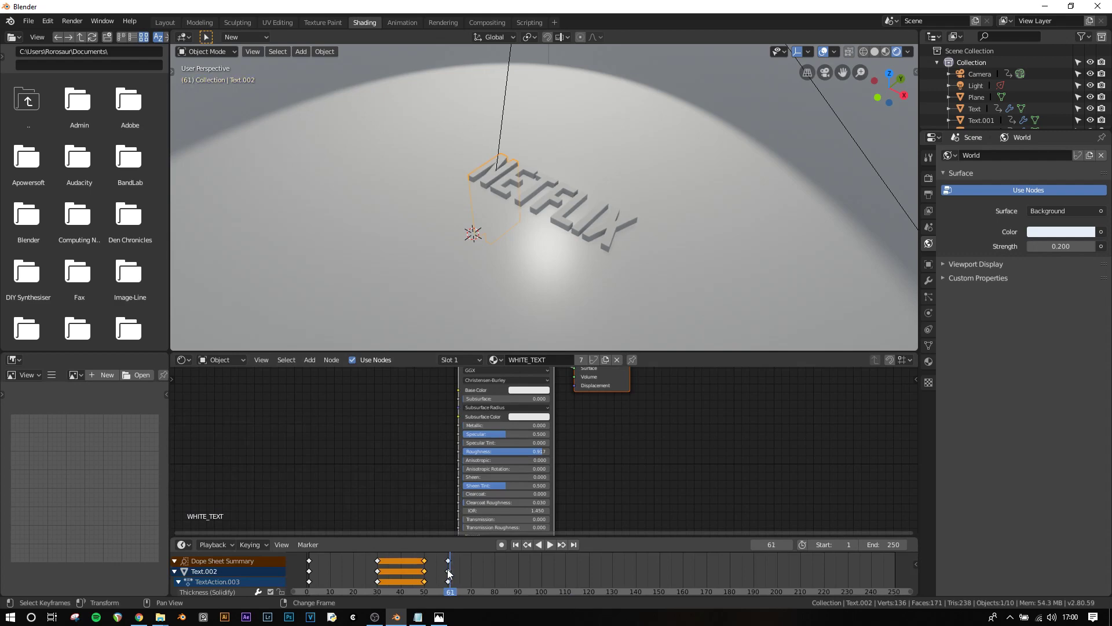
pyautogui.press('Left')
pyautogui.press('Left')
pyautogui.press('Left')
pyautogui.click(448, 572)
pyautogui.press('Left')
# - Shade the text object smooth and step forward to frame 60
pyautogui.rightClick(537, 188)
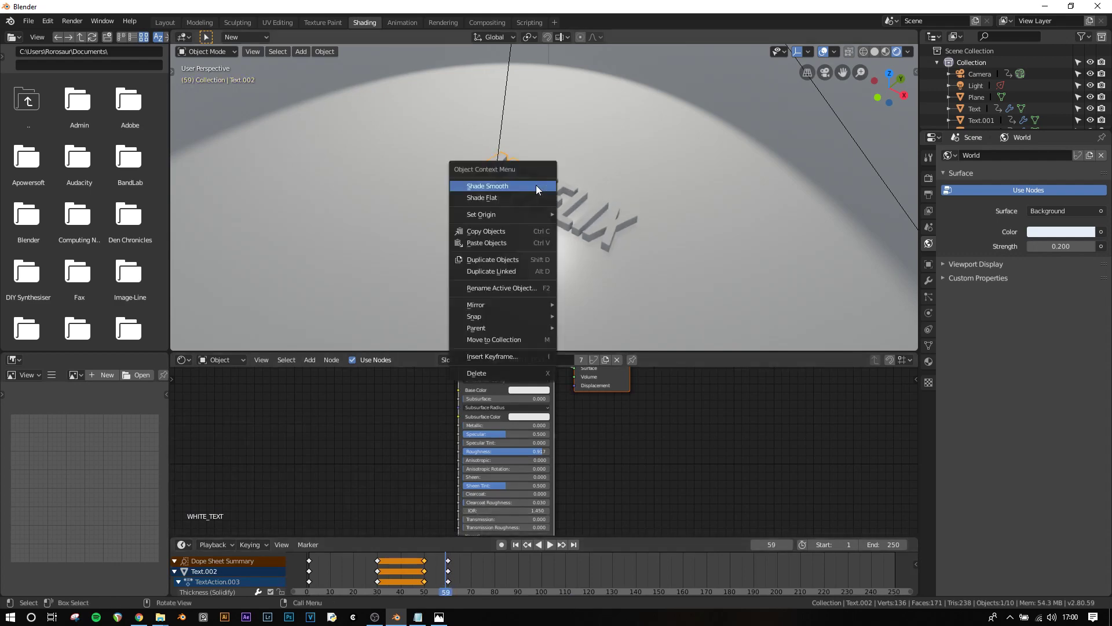
pyautogui.click(536, 185)
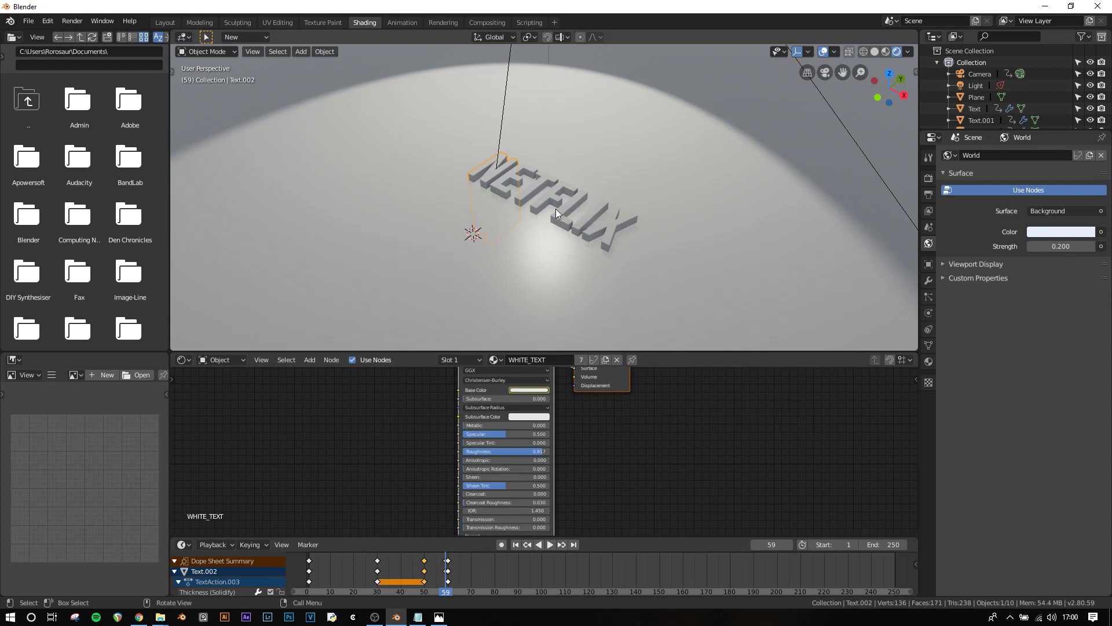
pyautogui.press('Right')
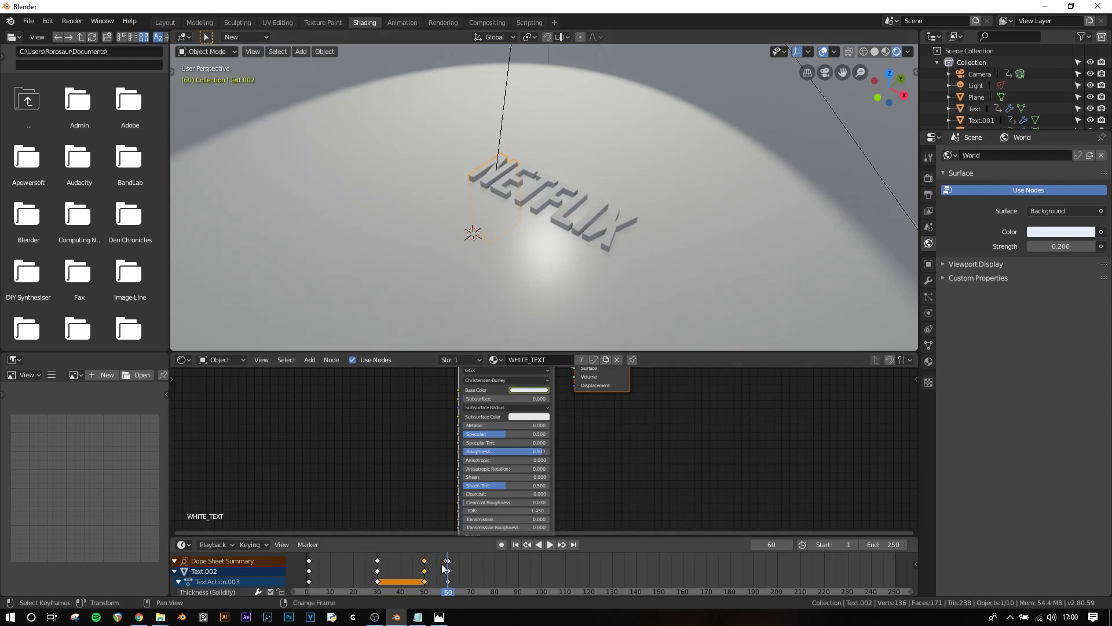
# - Make the NETFLIX text's base colour red at frame 60 and view it through the camera
pyautogui.click(532, 389)
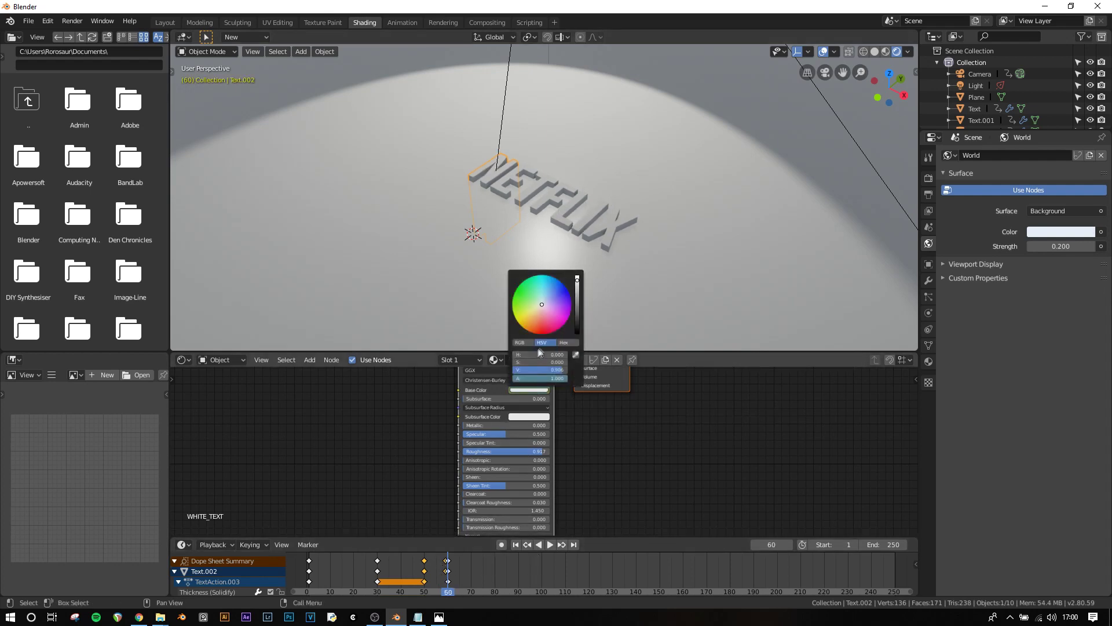
pyautogui.click(541, 333)
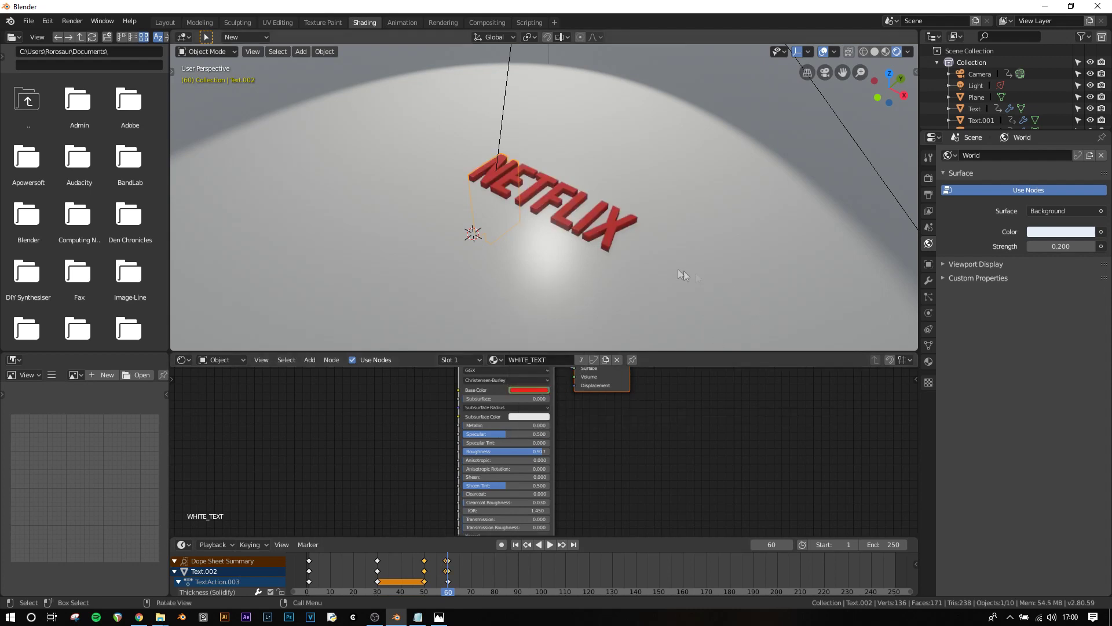
pyautogui.press('KP_0')
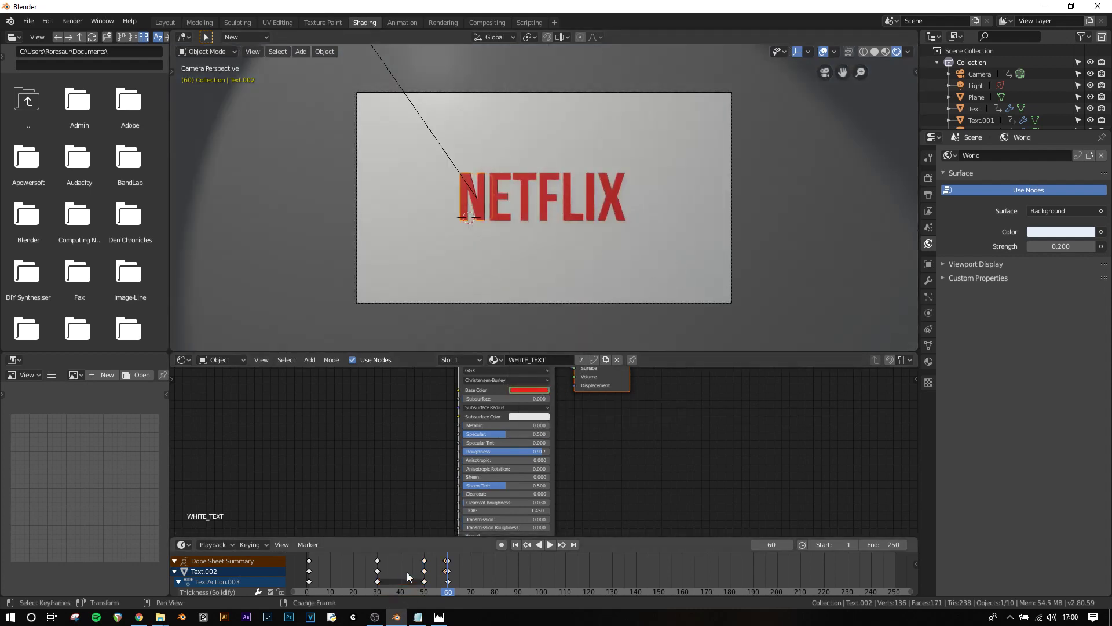
# - Play the colour animation from frame 42, stop it, return to frame 1, and switch to Compositing
pyautogui.click(407, 572)
pyautogui.click(514, 547)
pyautogui.press('space')
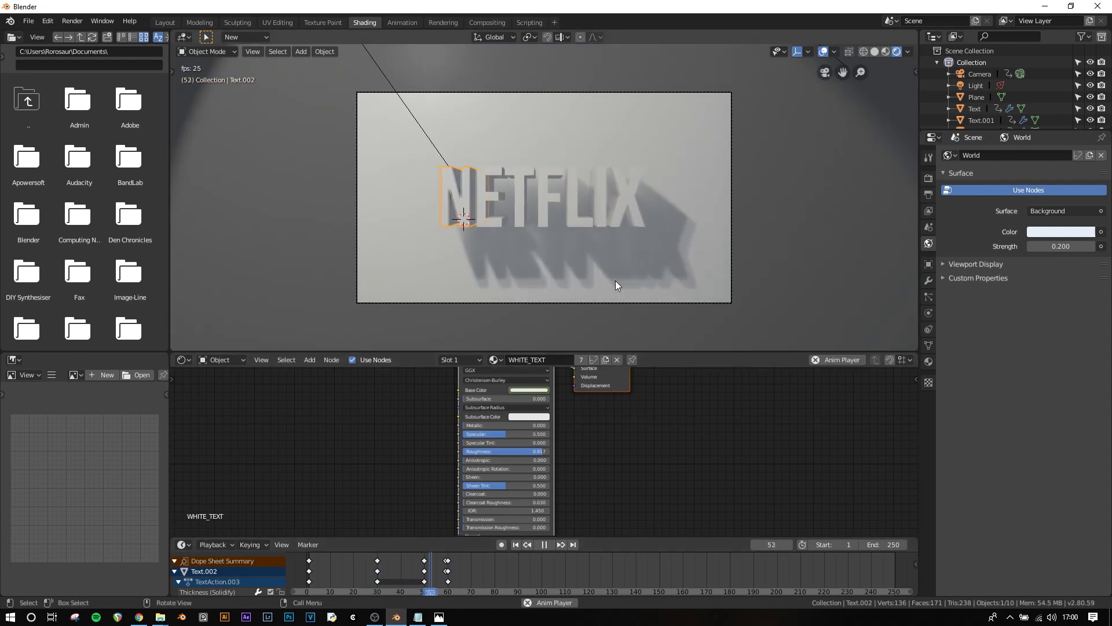
pyautogui.press('space')
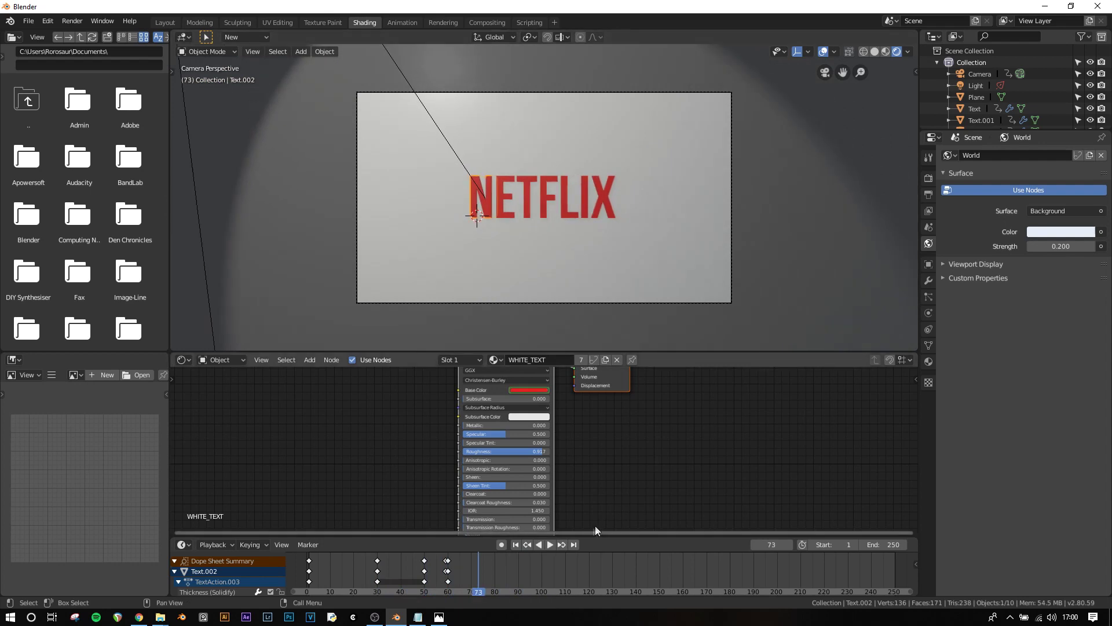
pyautogui.click(516, 544)
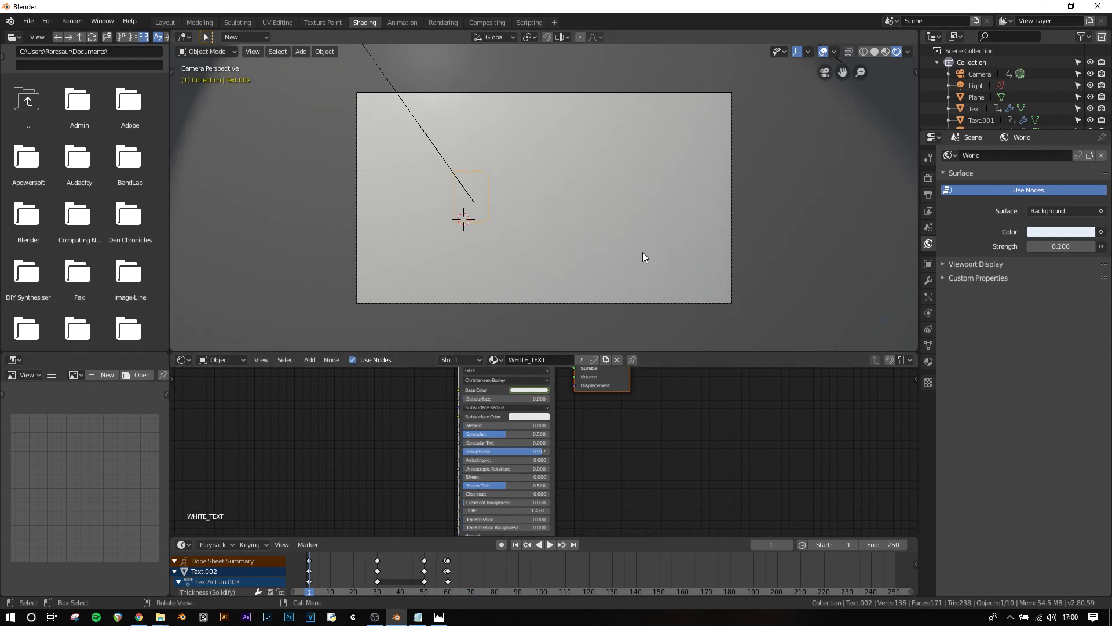
pyautogui.click(482, 22)
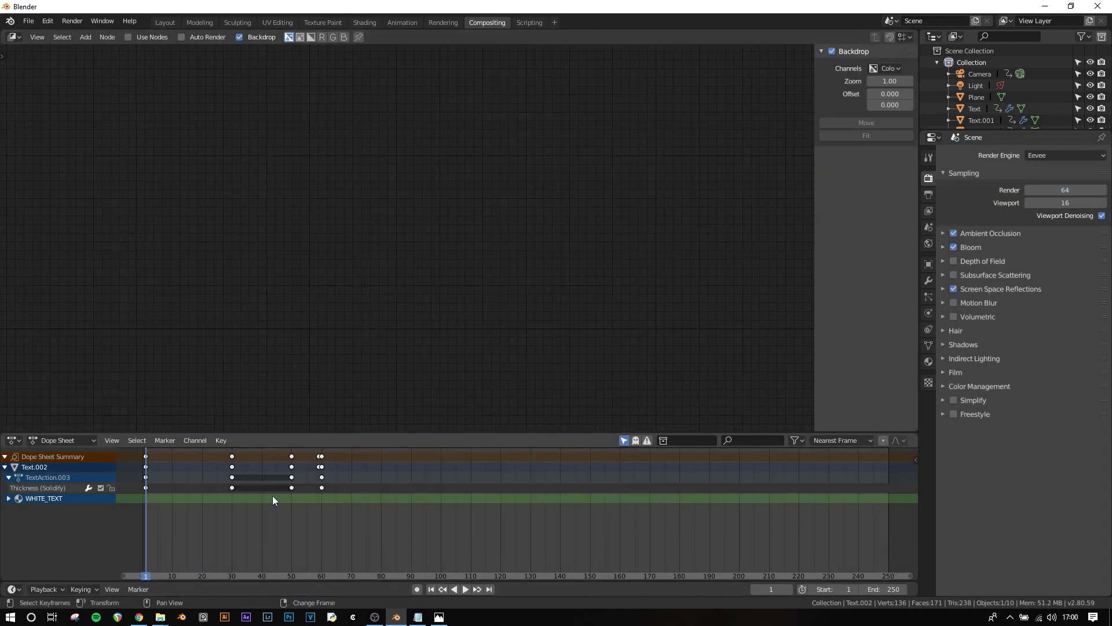
# - Set the current frame to 35 and render a still image of it
pyautogui.rightClick(249, 503)
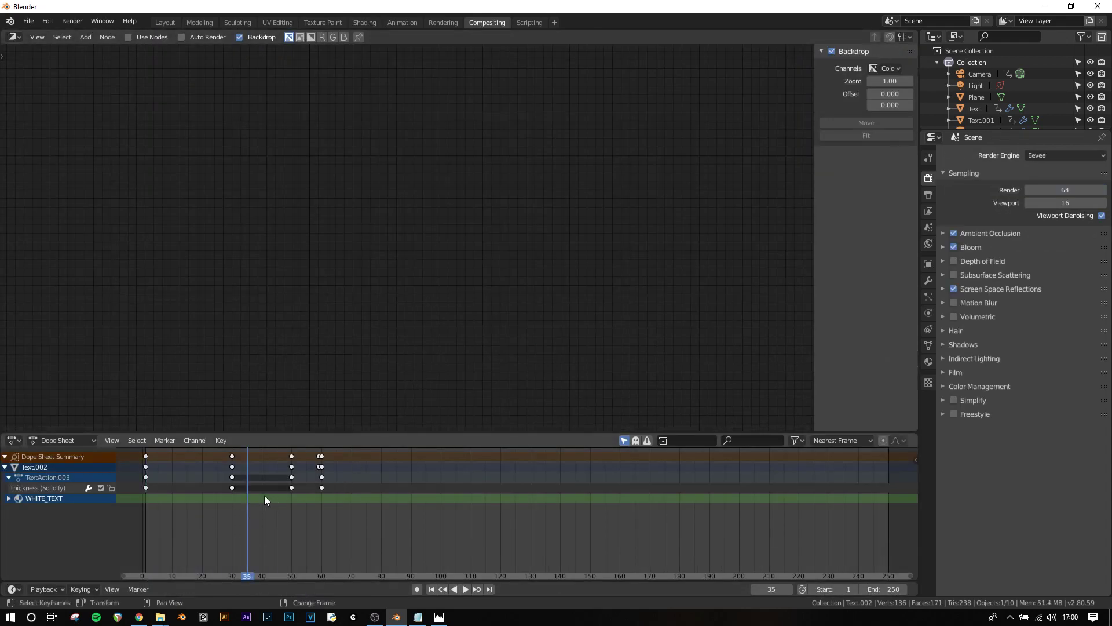
pyautogui.click(69, 21)
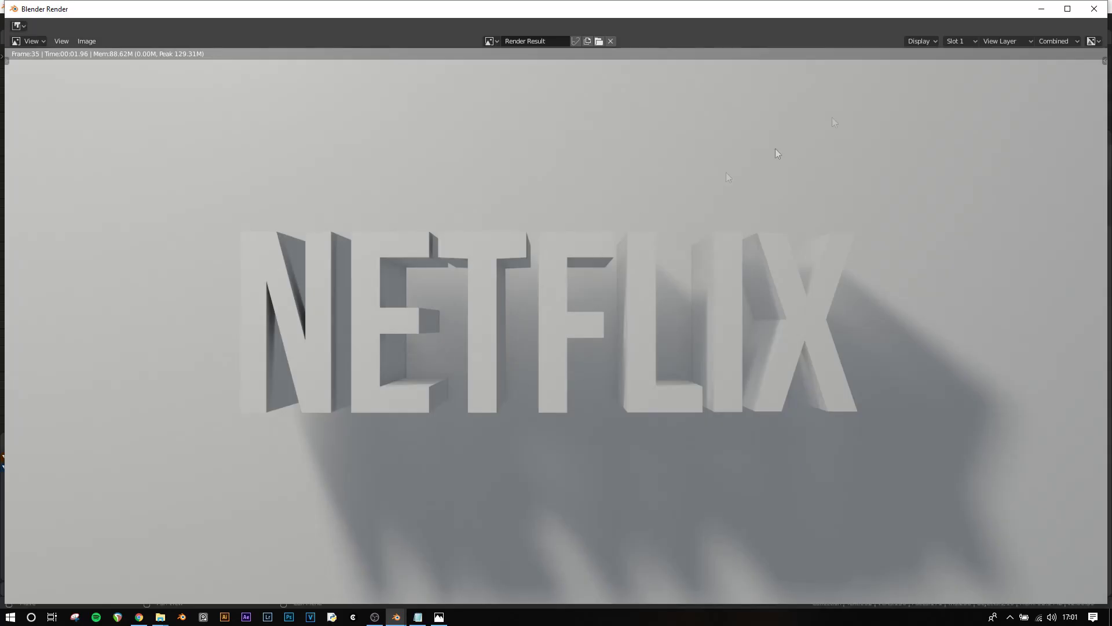
# - Enable Use Nodes, link the Render Layers image to a new Viewer node, and fit the backdrop
pyautogui.click(1042, 11)
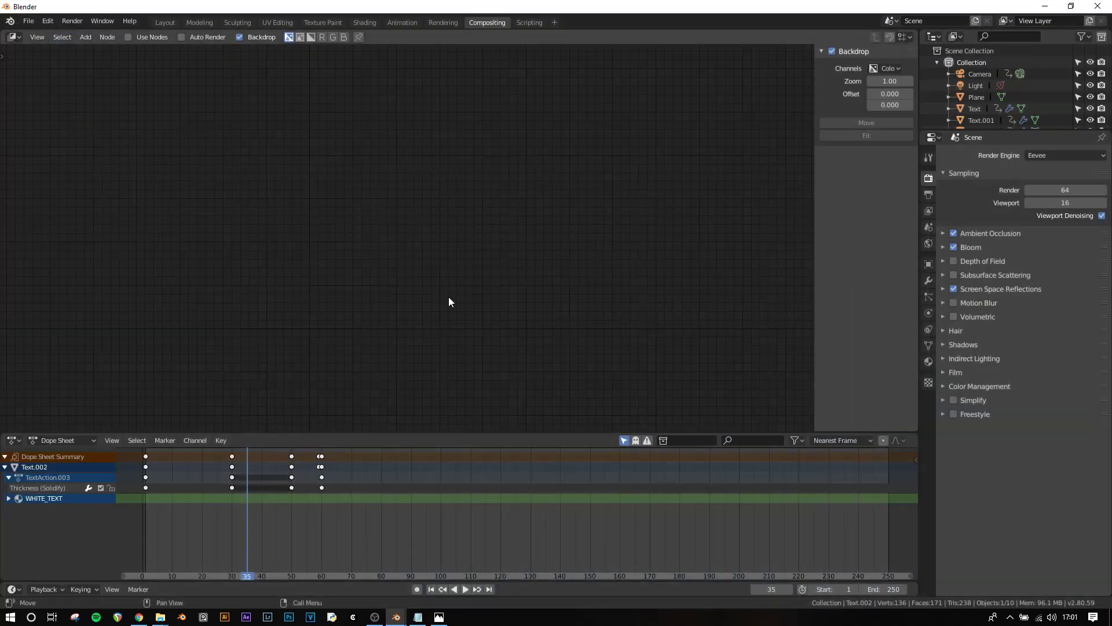
pyautogui.click(134, 36)
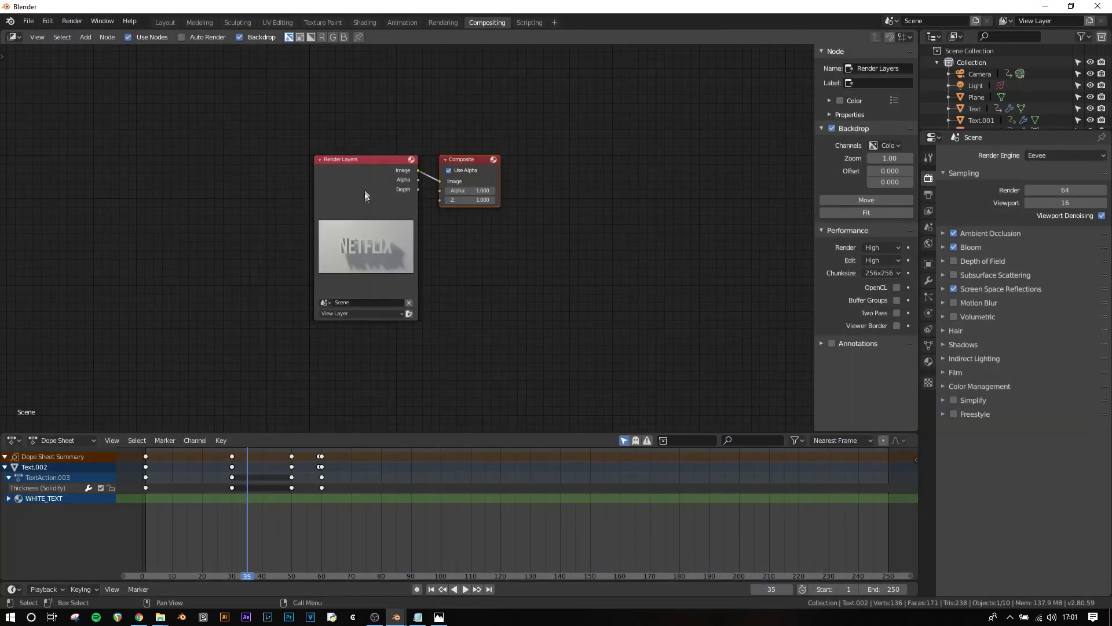
pyautogui.rightClick(472, 256)
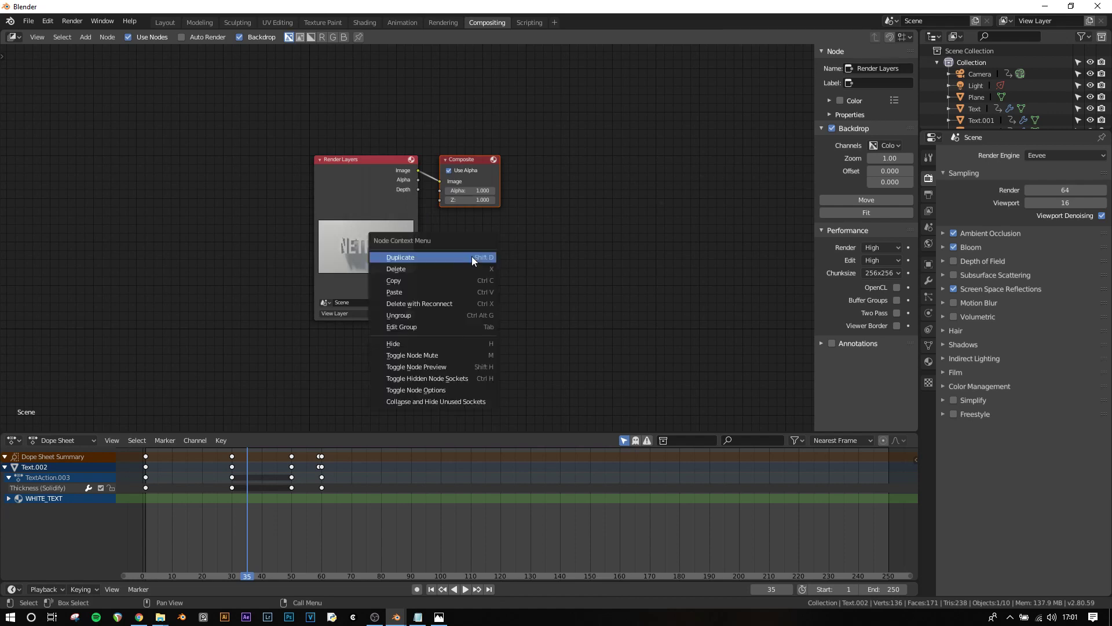
pyautogui.hotkey('shift', 'a')
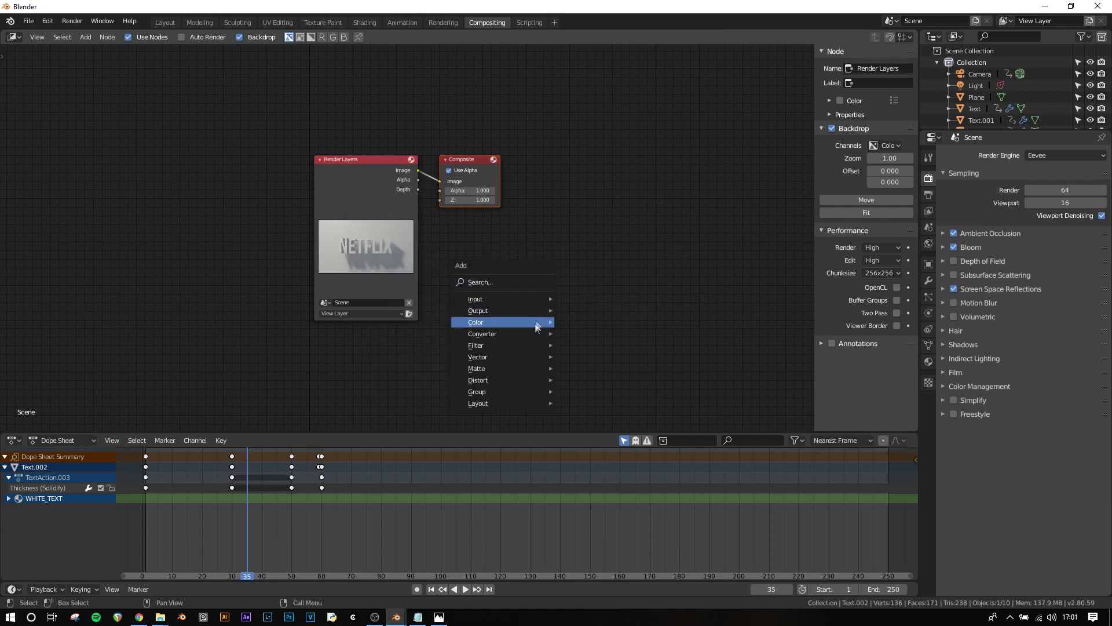
pyautogui.moveTo(531, 311)
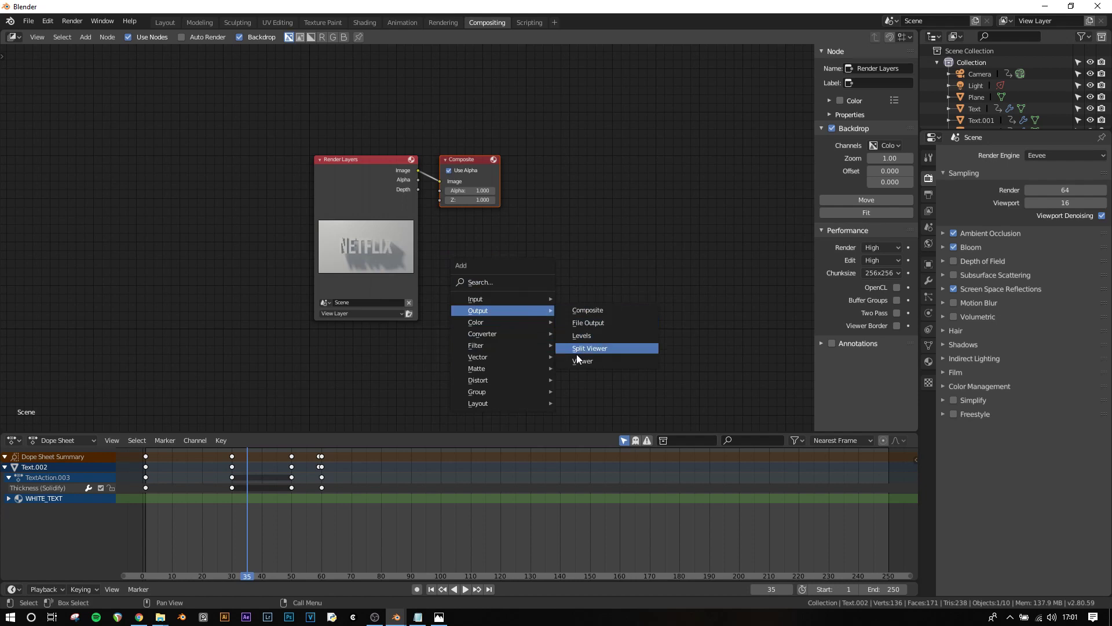
pyautogui.click(580, 322)
pyautogui.click(570, 289)
pyautogui.moveTo(565, 307); pyautogui.dragTo(418, 170)
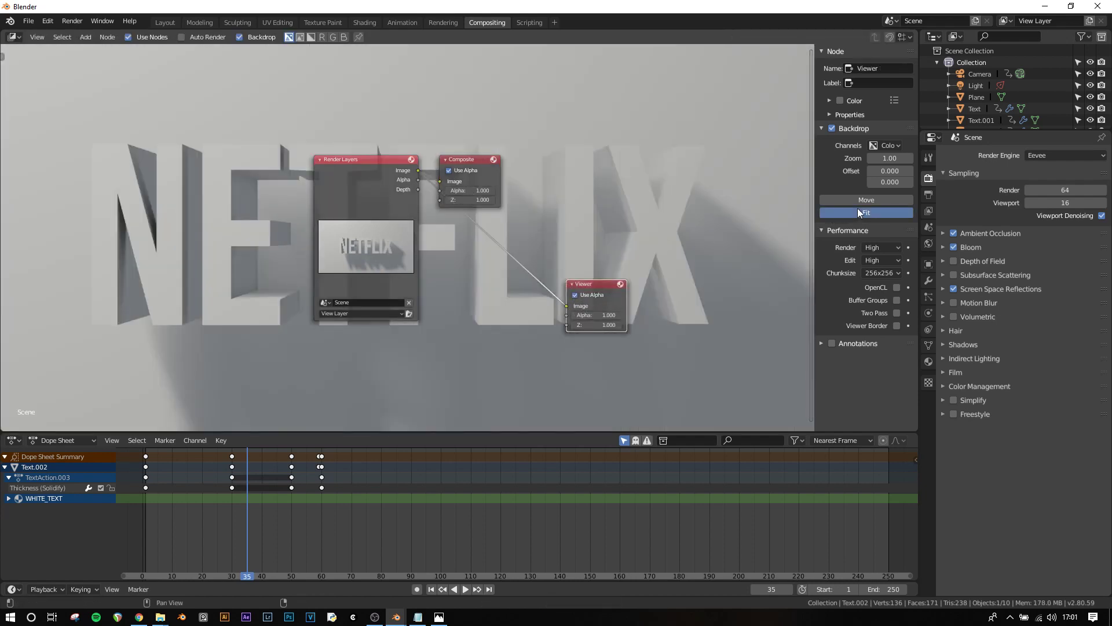
pyautogui.click(866, 212)
# - Add an Ellipse Mask node and feed it into a new Blur node
pyautogui.moveTo(344, 169); pyautogui.dragTo(259, 193)
pyautogui.hotkey('shift', 'a')
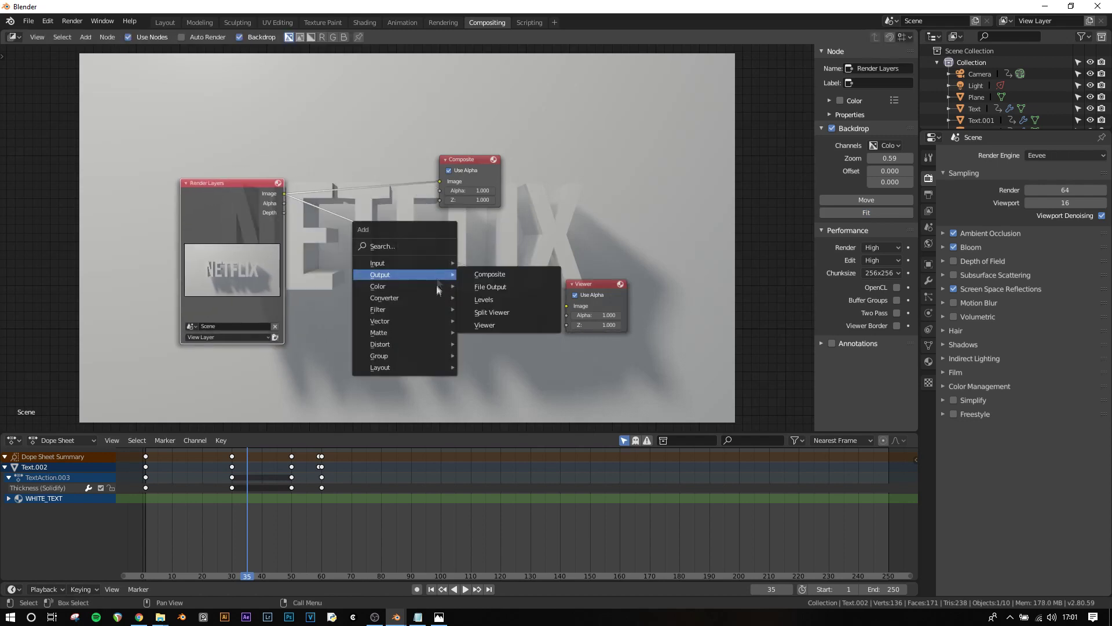
pyautogui.moveTo(431, 312)
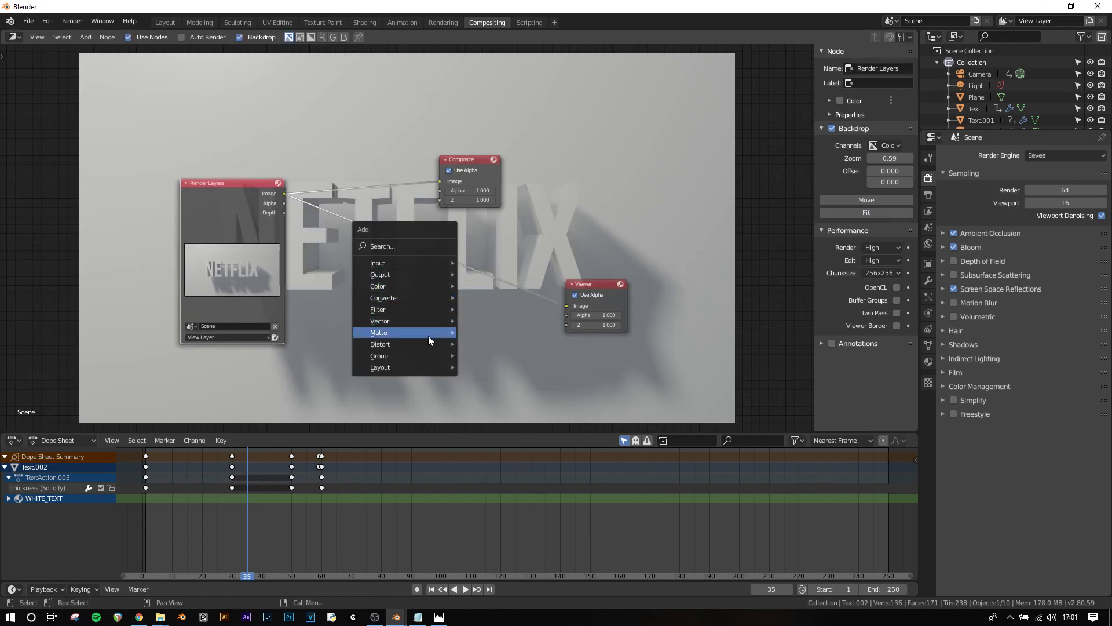
pyautogui.moveTo(429, 333)
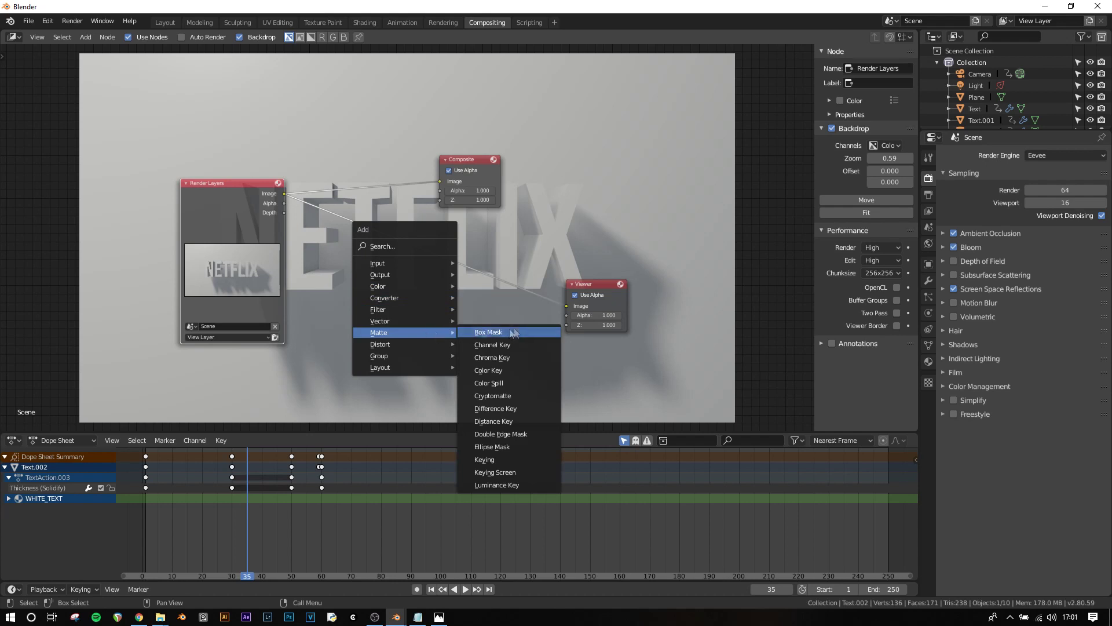
pyautogui.click(492, 446)
pyautogui.click(385, 349)
pyautogui.hotkey('shift', 'a')
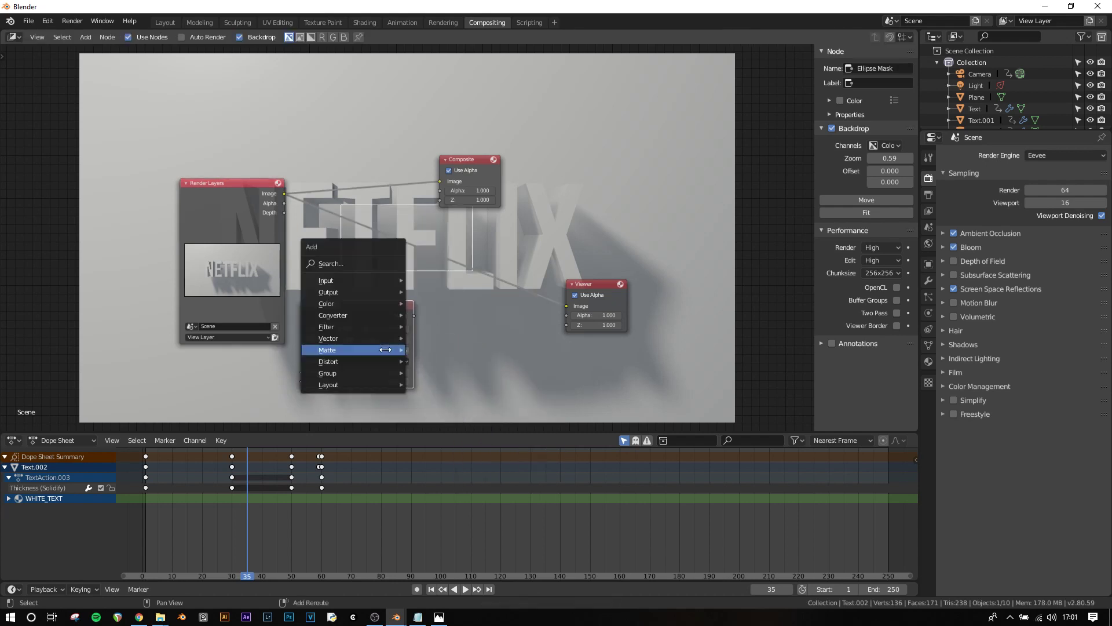
pyautogui.moveTo(412, 324)
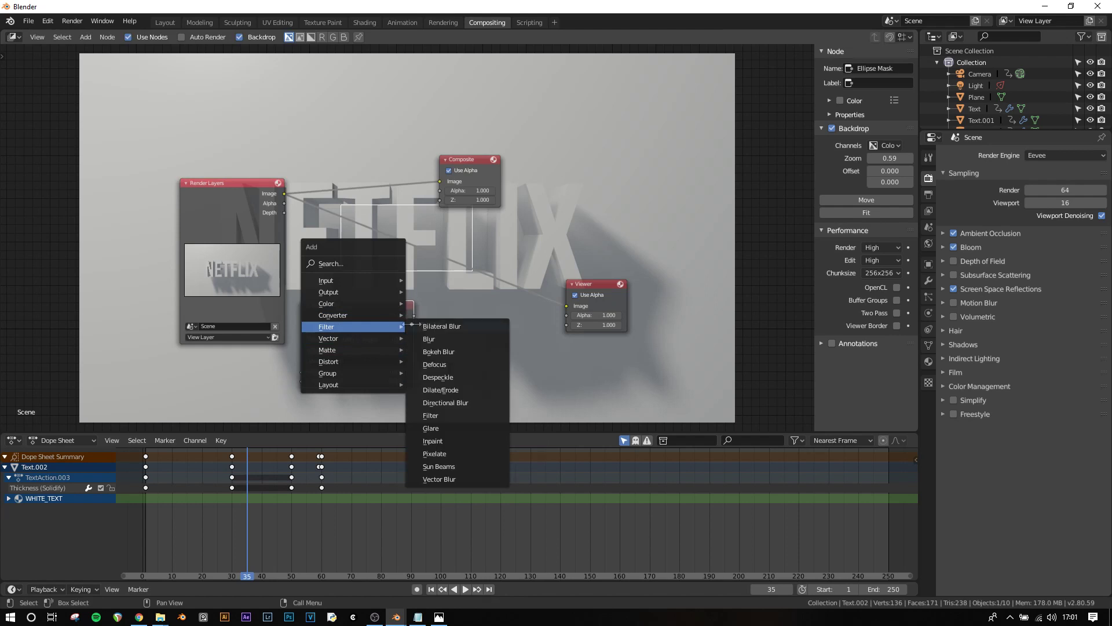
pyautogui.click(430, 339)
pyautogui.click(433, 289)
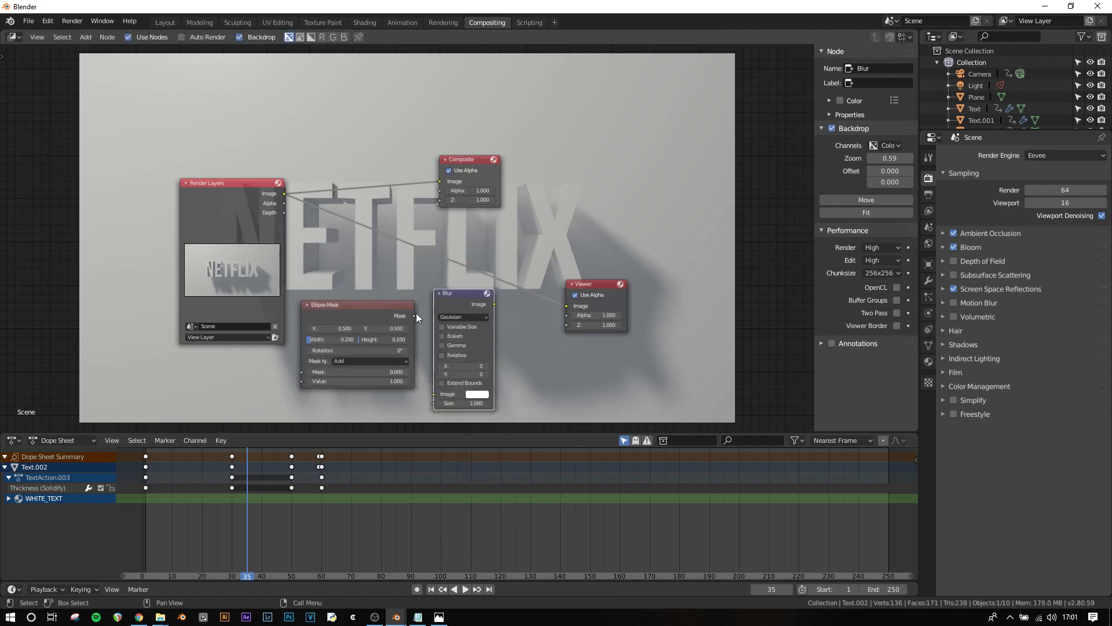
pyautogui.moveTo(414, 315); pyautogui.dragTo(433, 395)
# - Add a Multiply Mix node combining the rendered image with the blurred mask
pyautogui.moveTo(596, 296); pyautogui.dragTo(683, 198)
pyautogui.hotkey('shift', 'a')
pyautogui.moveTo(568, 291)
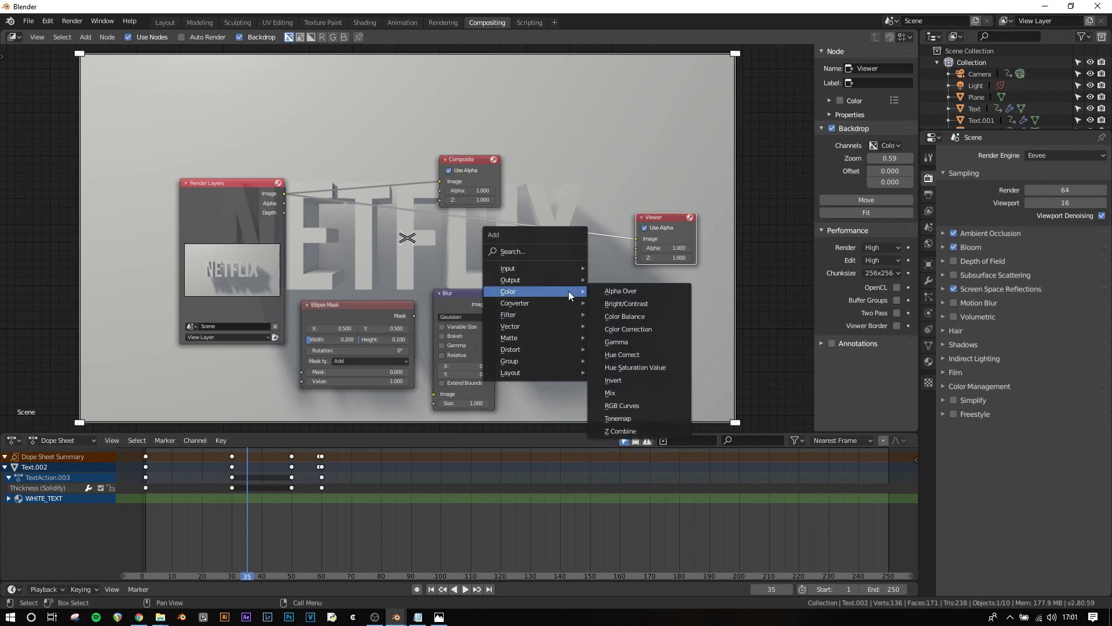
pyautogui.click(610, 393)
pyautogui.click(573, 301)
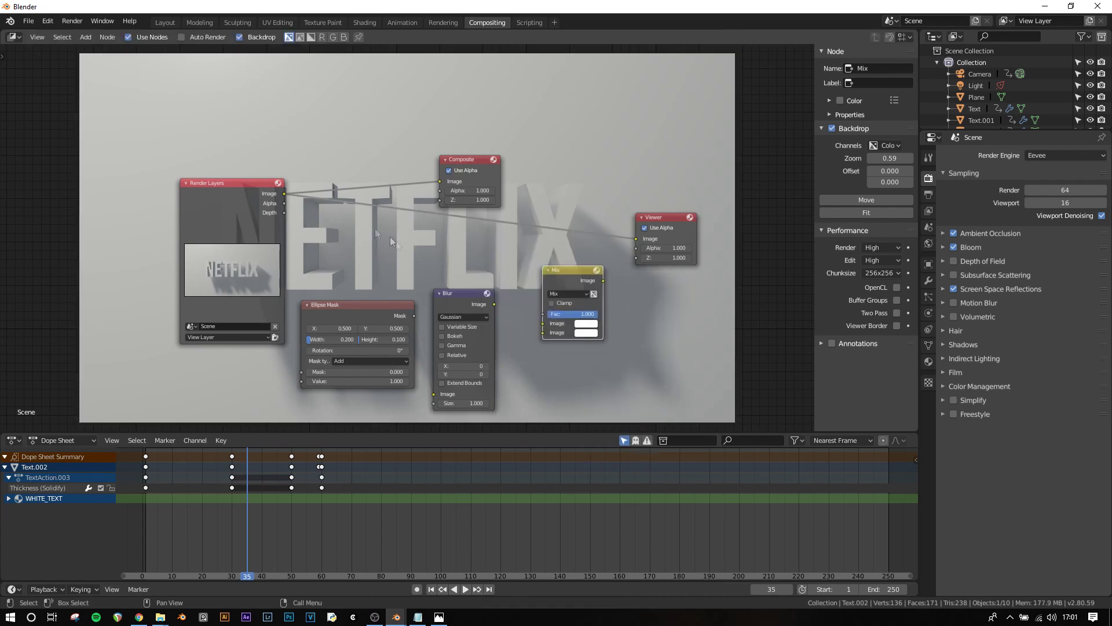
pyautogui.moveTo(284, 194); pyautogui.dragTo(543, 332)
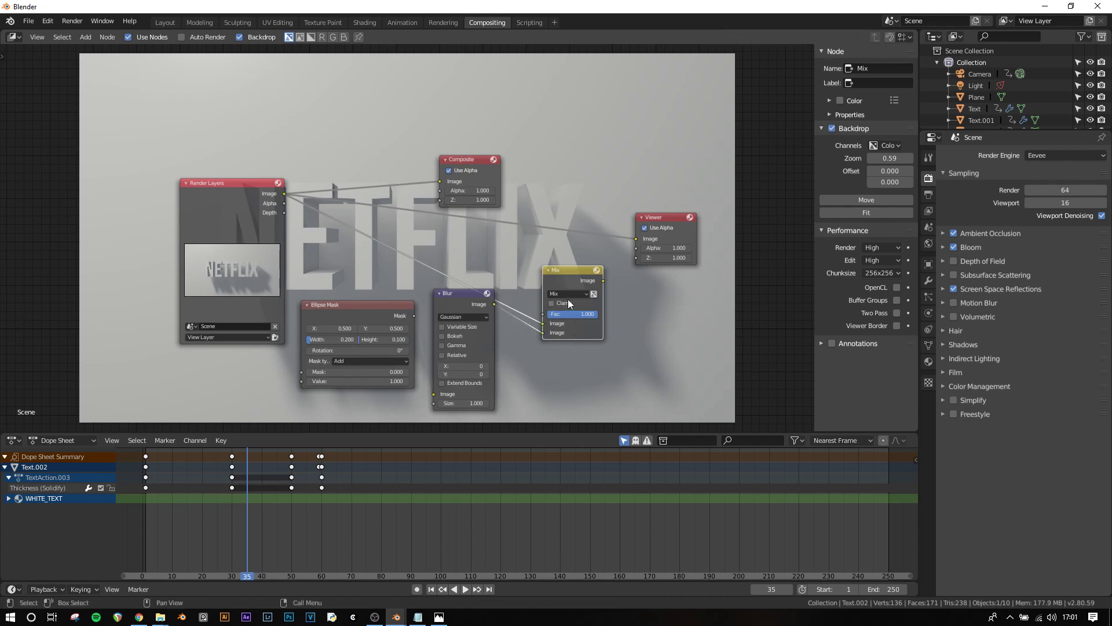
pyautogui.click(569, 293)
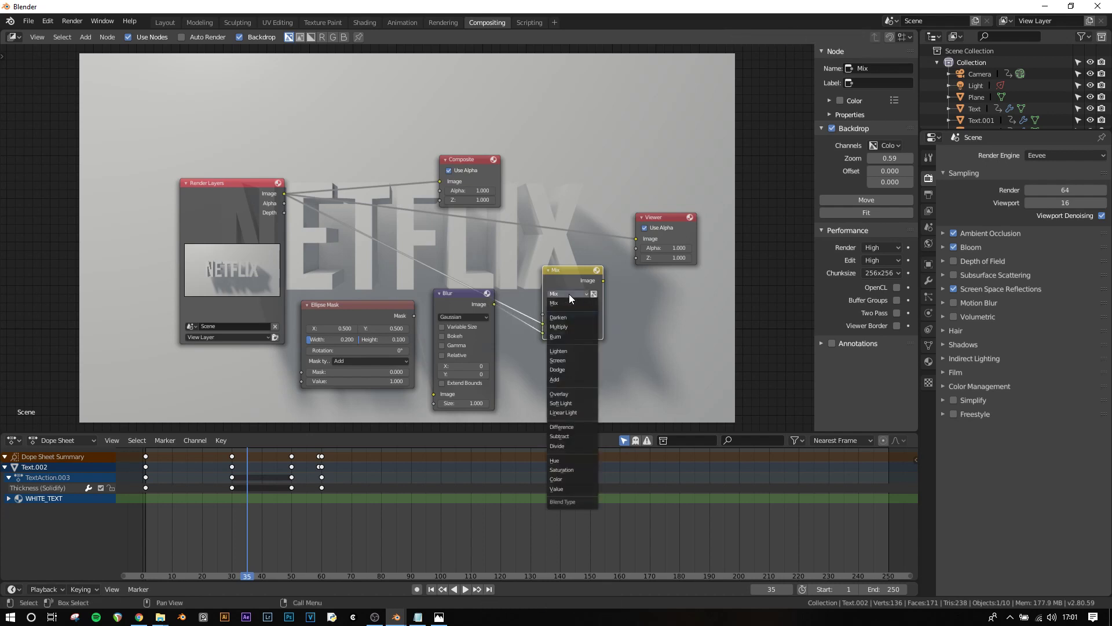
pyautogui.click(582, 326)
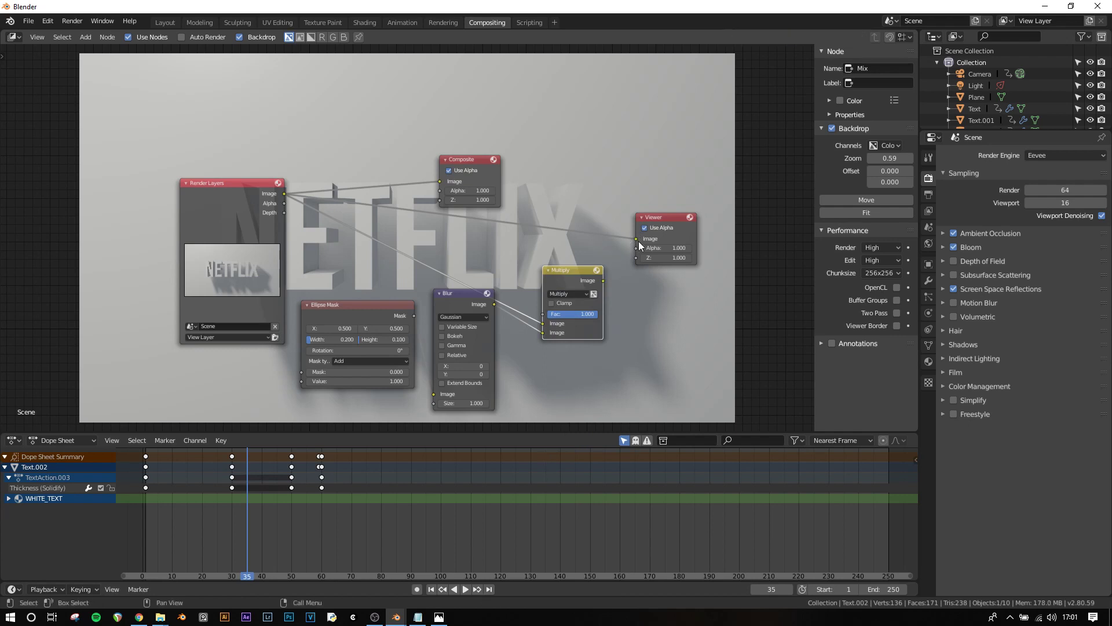
# - Show the Multiply output in the Viewer and size the ellipse mask to 0.936 by 0.573
pyautogui.moveTo(636, 239); pyautogui.dragTo(603, 280)
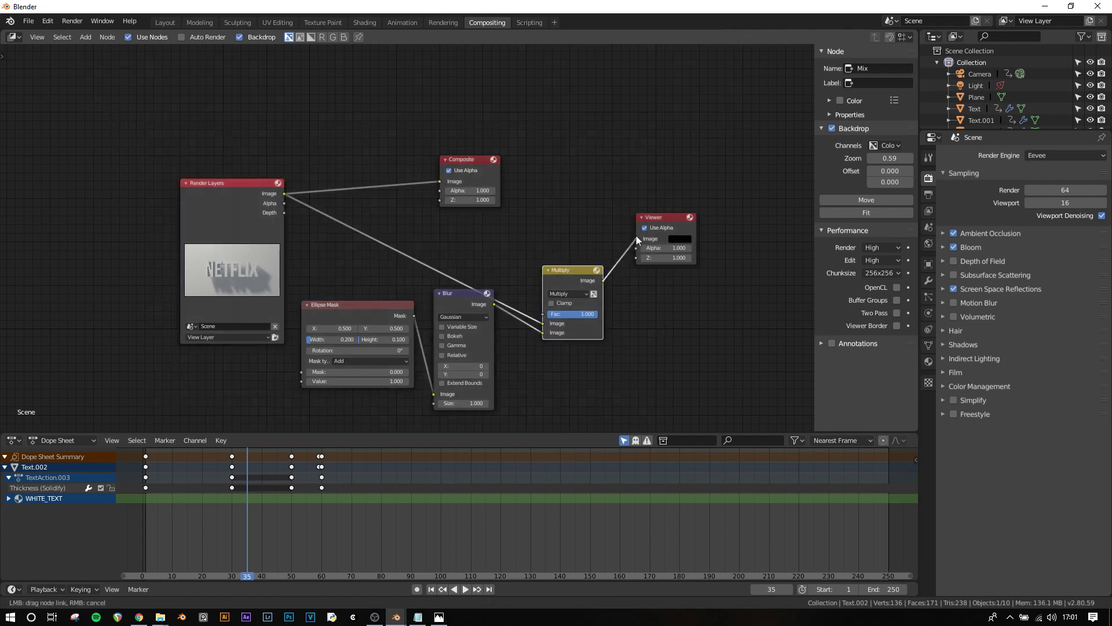
pyautogui.moveTo(461, 168); pyautogui.dragTo(490, 159)
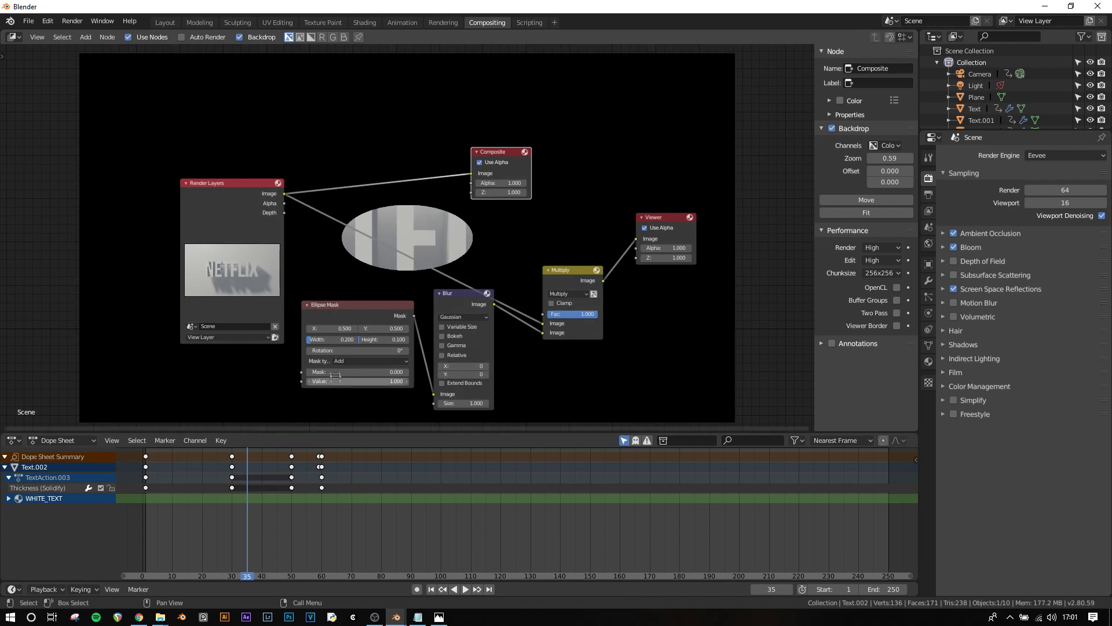
pyautogui.moveTo(356, 345); pyautogui.dragTo(571, 339)
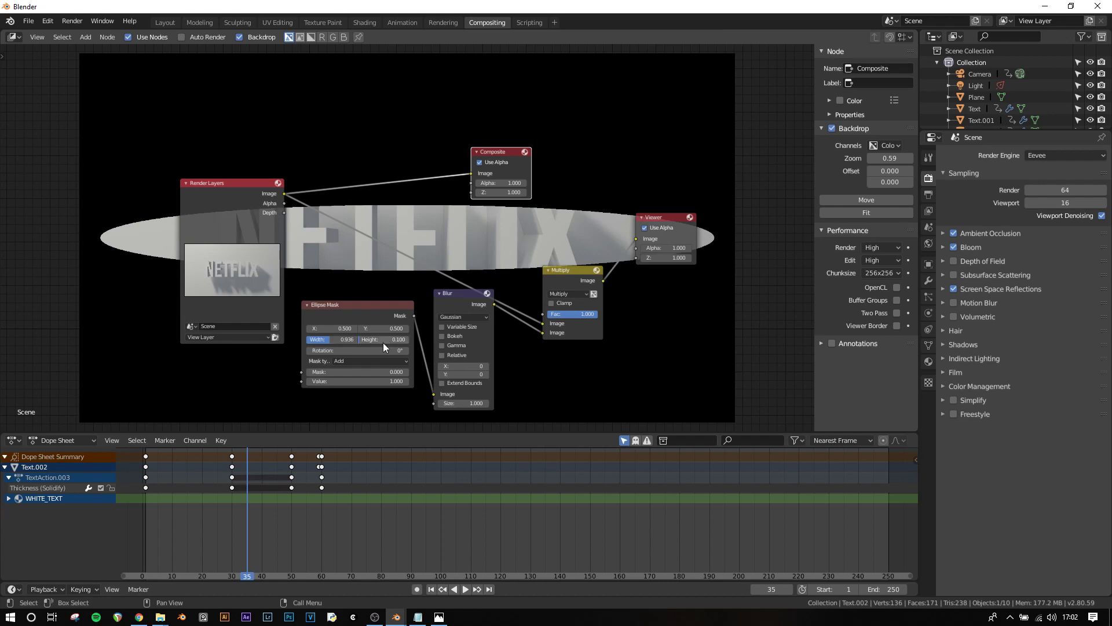
pyautogui.moveTo(364, 339)
pyautogui.mouseDown()
pyautogui.moveTo(407, 340)
pyautogui.moveTo(366, 344)
pyautogui.mouseUp()
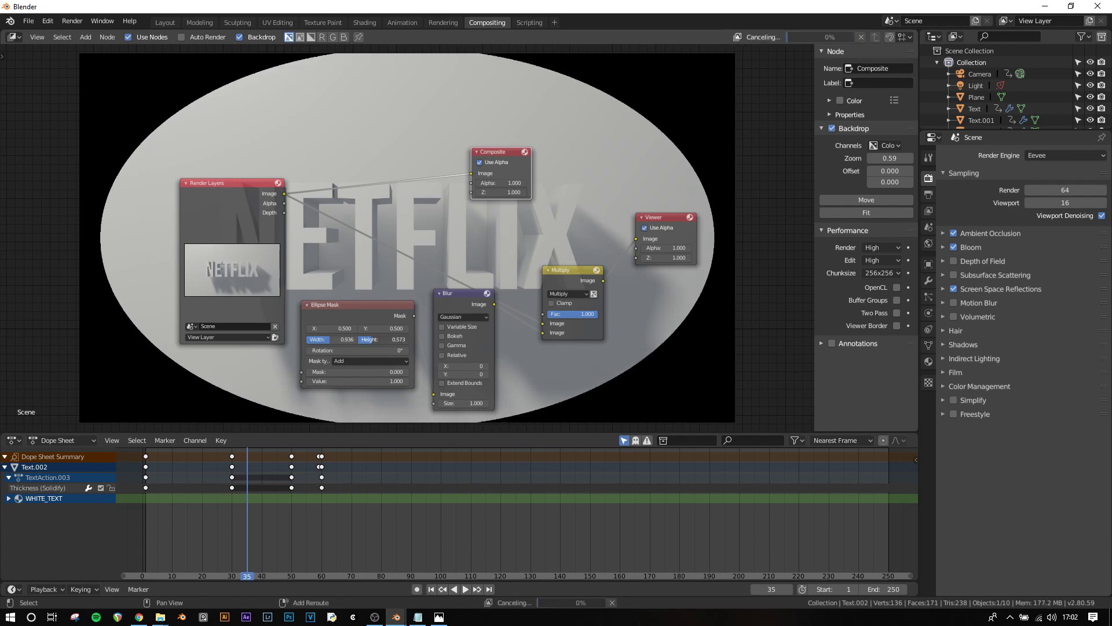
# - Set the Blur node's X and Y sizes to 500
pyautogui.click(458, 368)
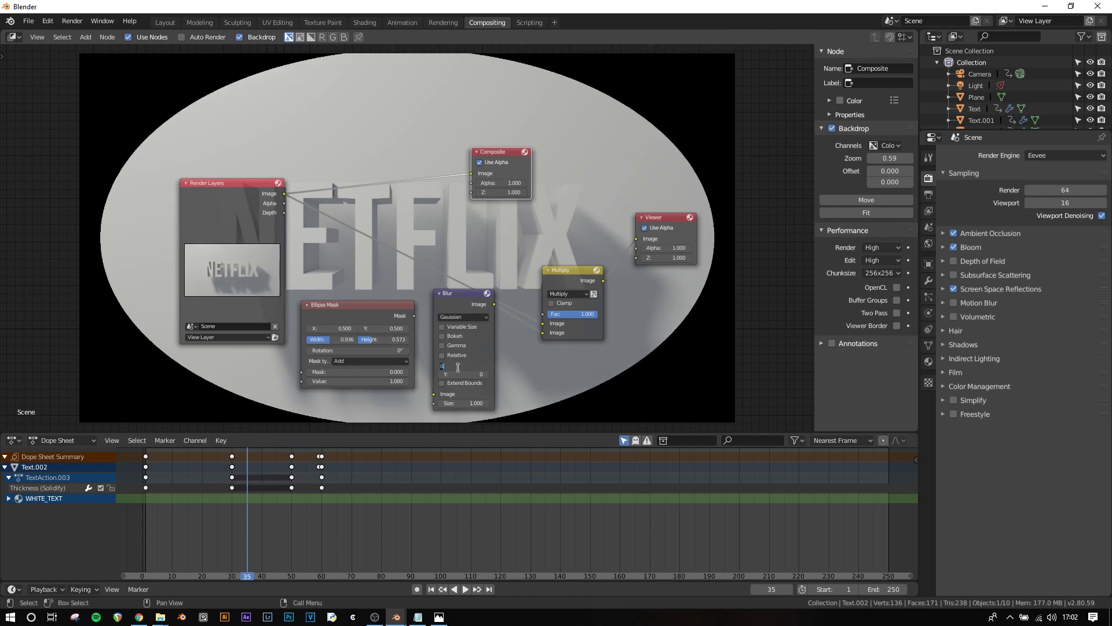
pyautogui.write('500')
pyautogui.press('Tab')
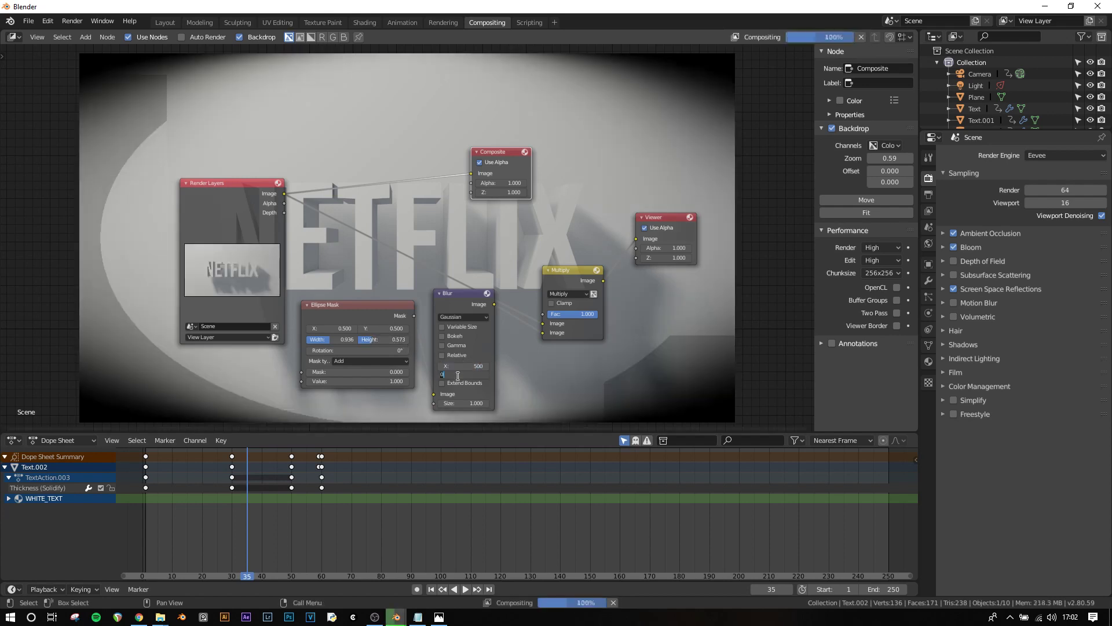
pyautogui.write('500')
pyautogui.press('Return')
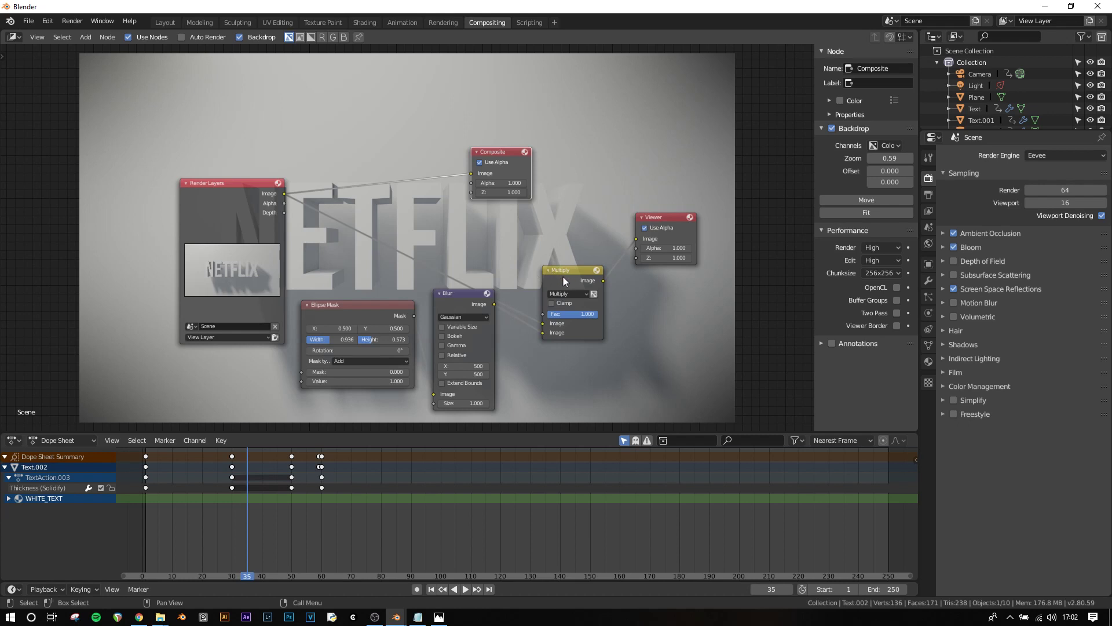
pyautogui.moveTo(564, 281); pyautogui.dragTo(546, 236)
# - Insert an RGB Curves node before Composite with a contrast S-curve, then return to frame 1
pyautogui.hotkey('shift', 'a')
pyautogui.moveTo(591, 323)
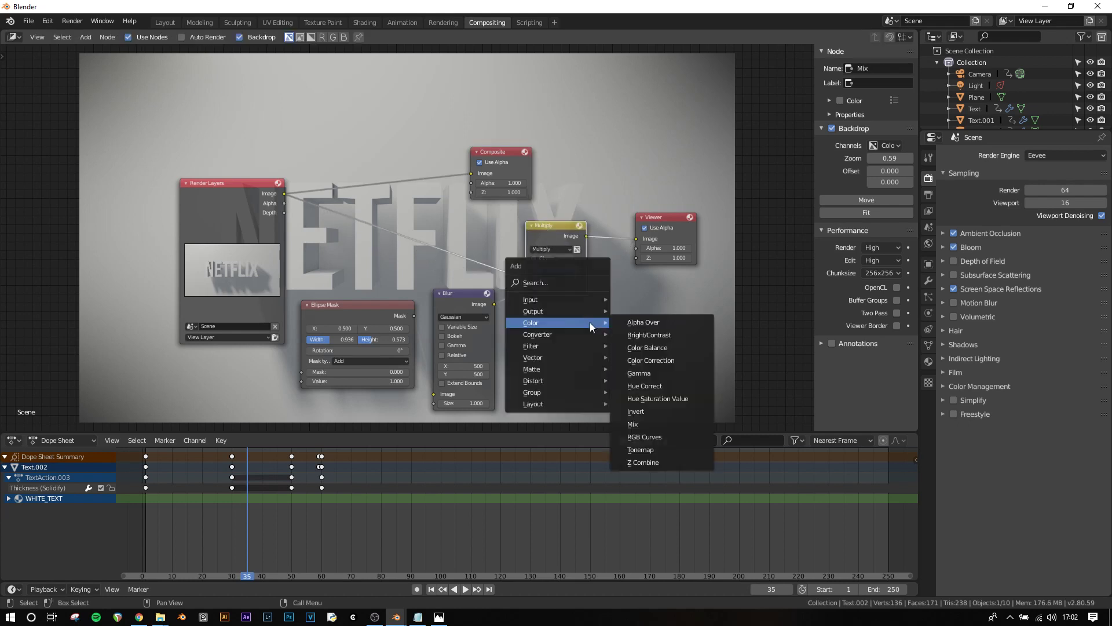
pyautogui.click(643, 437)
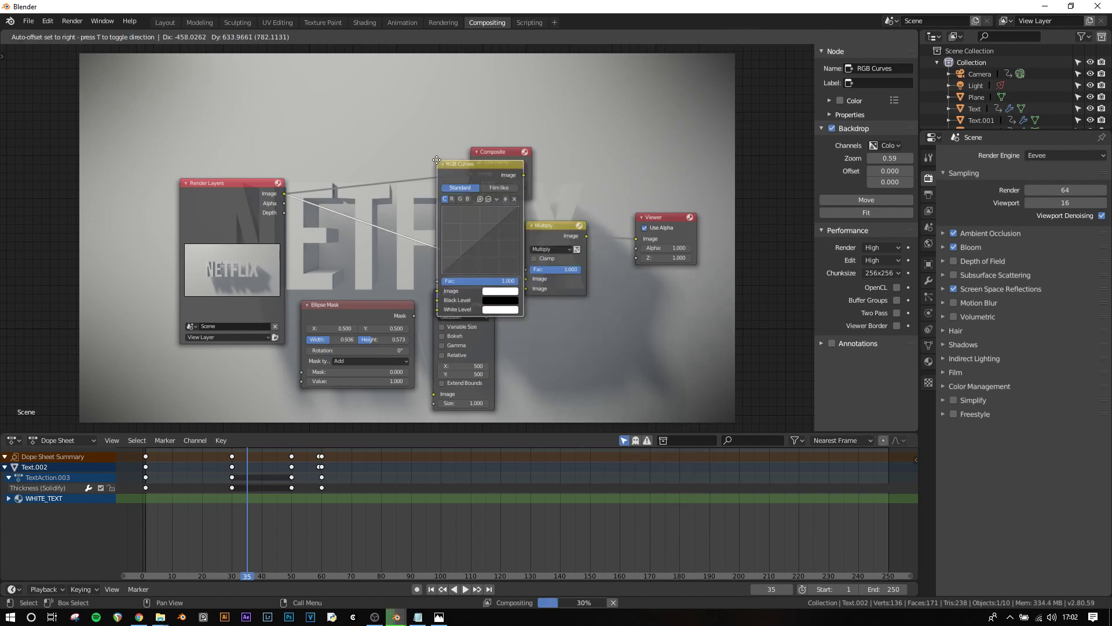
pyautogui.click(398, 127)
pyautogui.click(428, 226)
pyautogui.click(461, 193)
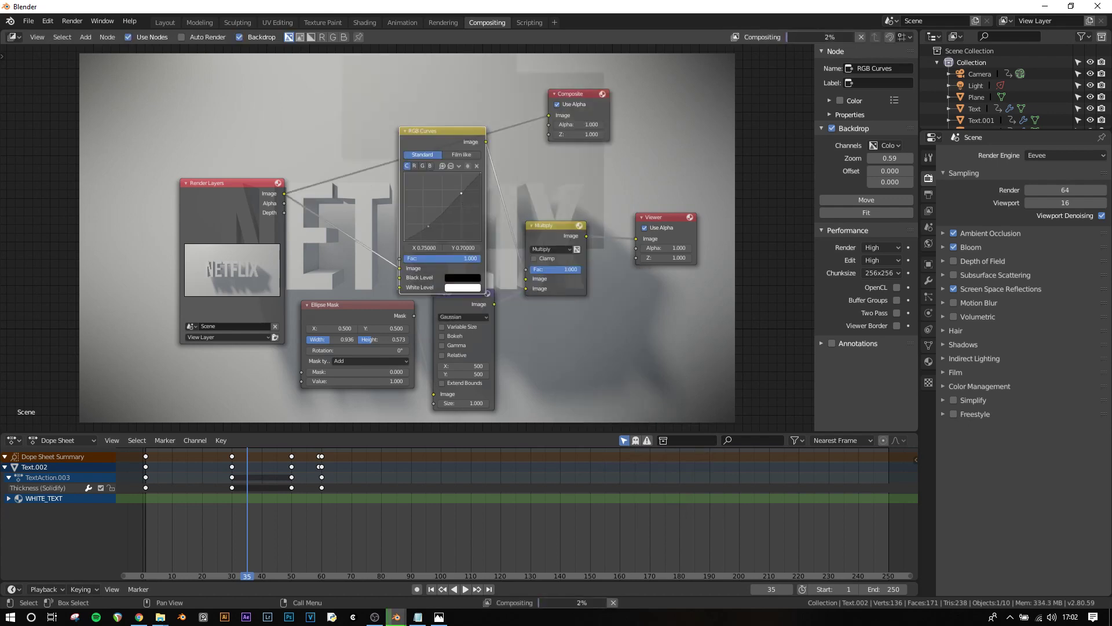
pyautogui.moveTo(461, 193); pyautogui.dragTo(461, 183)
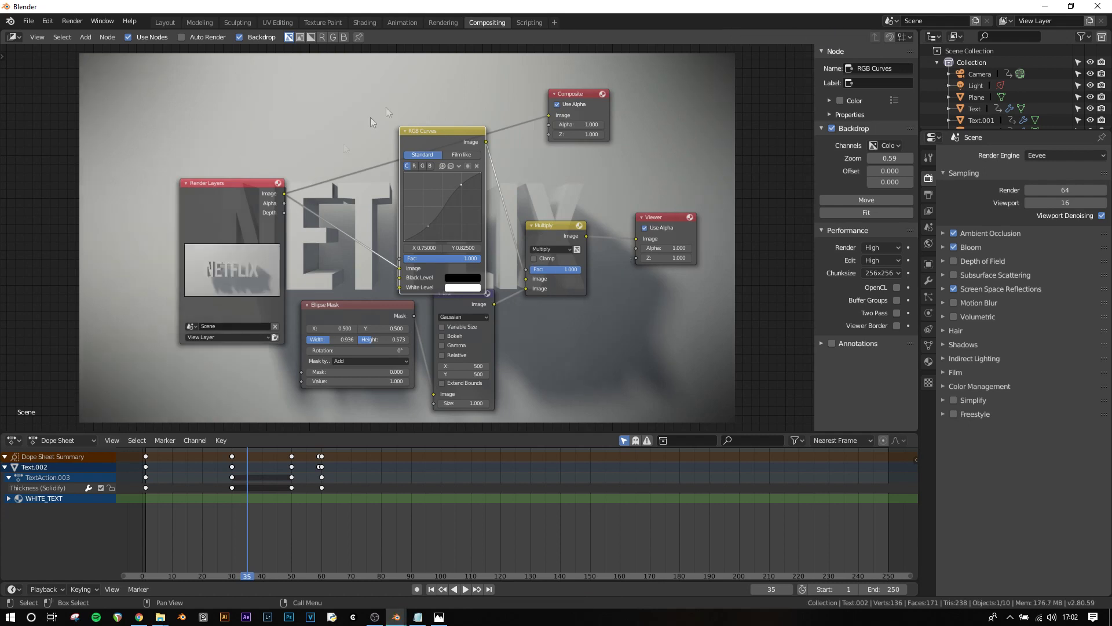
pyautogui.click(431, 588)
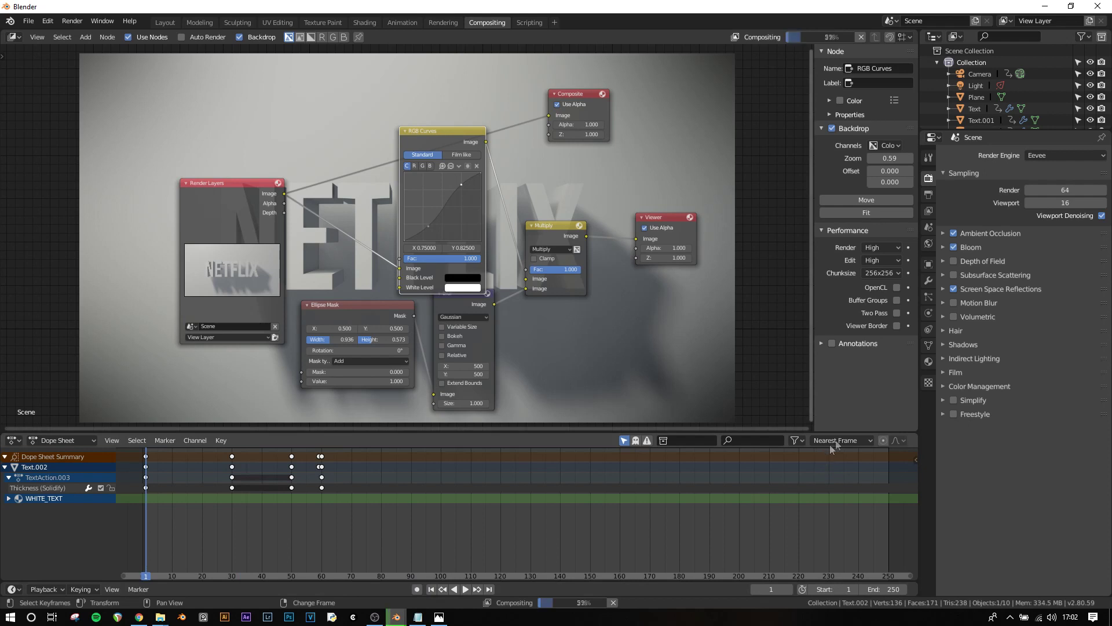
# - Set the output frame rate to 30 fps
pyautogui.click(927, 196)
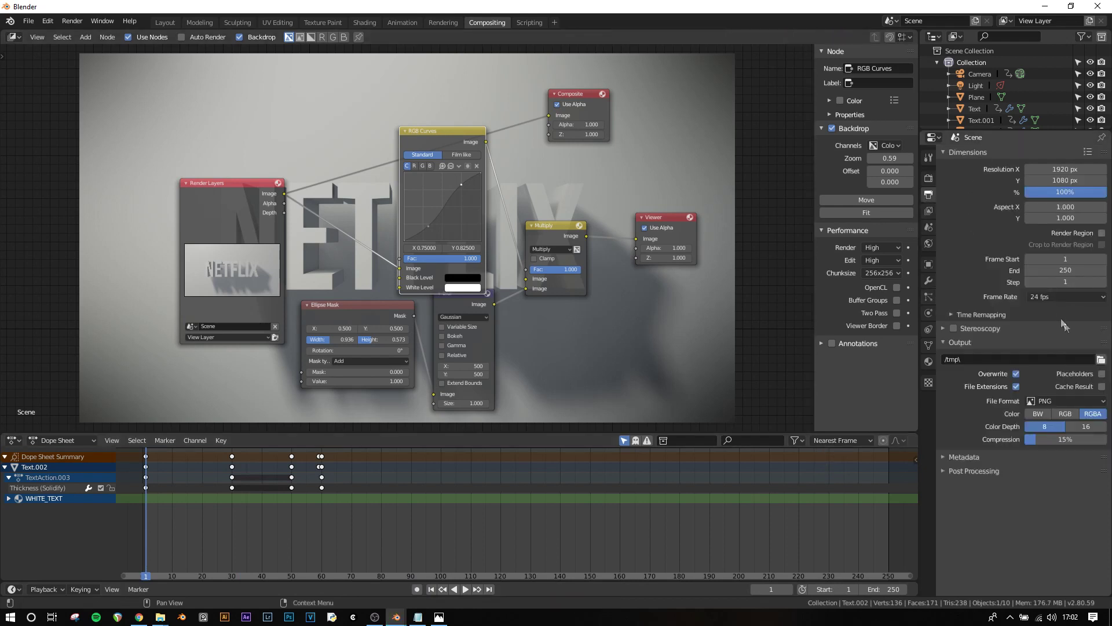
pyautogui.click(1058, 299)
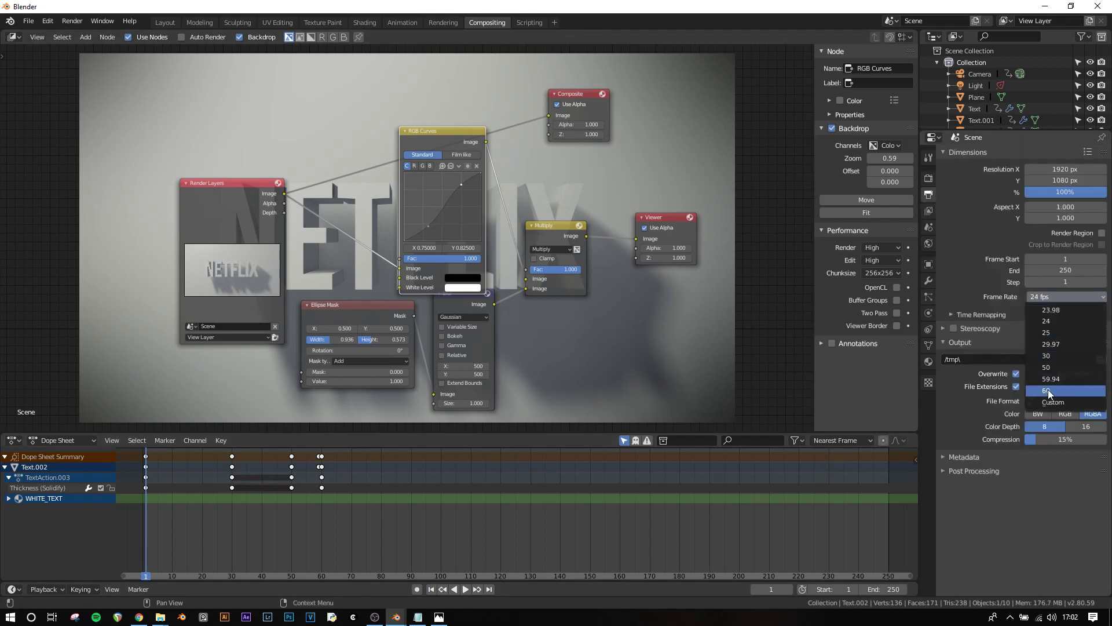
pyautogui.click(1047, 358)
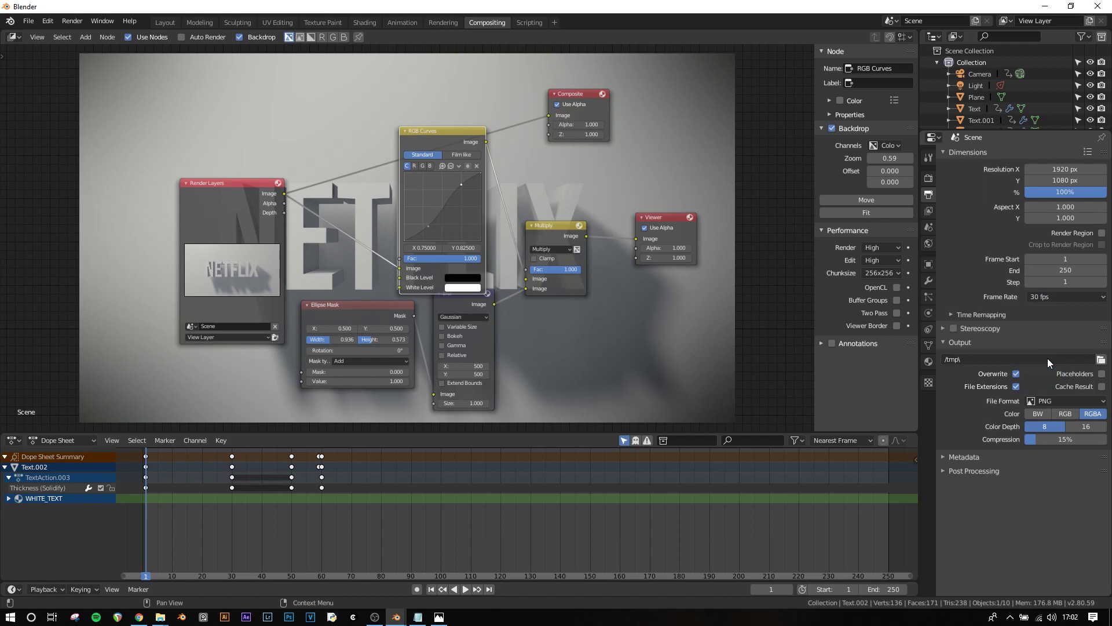
# - Choose FFmpeg video as the file format with an MPEG-4 container
pyautogui.click(1056, 406)
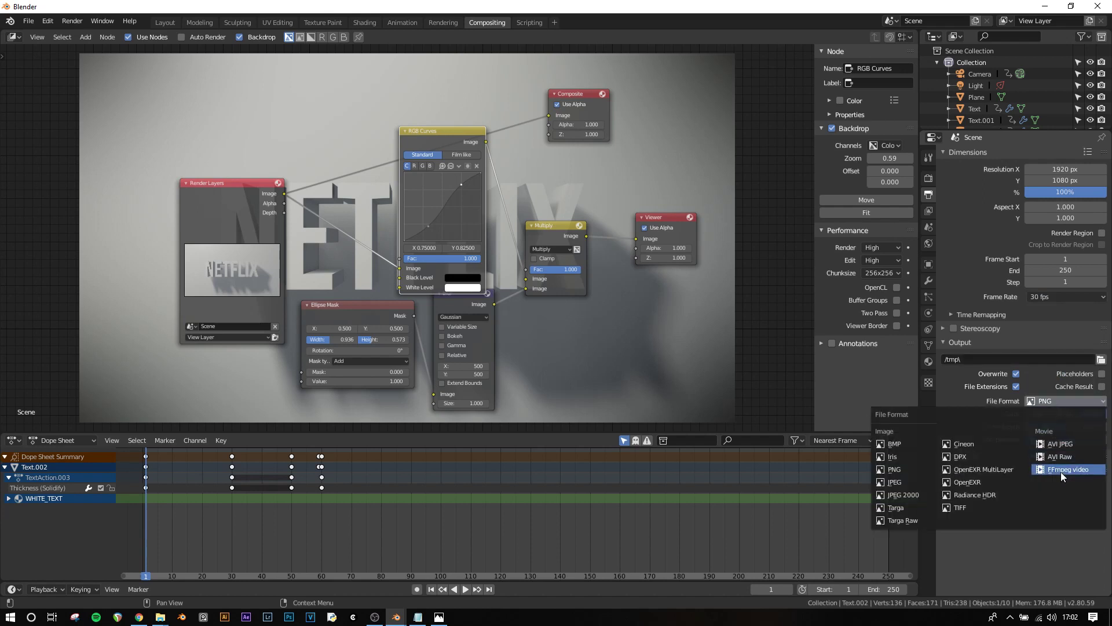
pyautogui.click(1061, 472)
pyautogui.click(979, 432)
pyautogui.click(1041, 449)
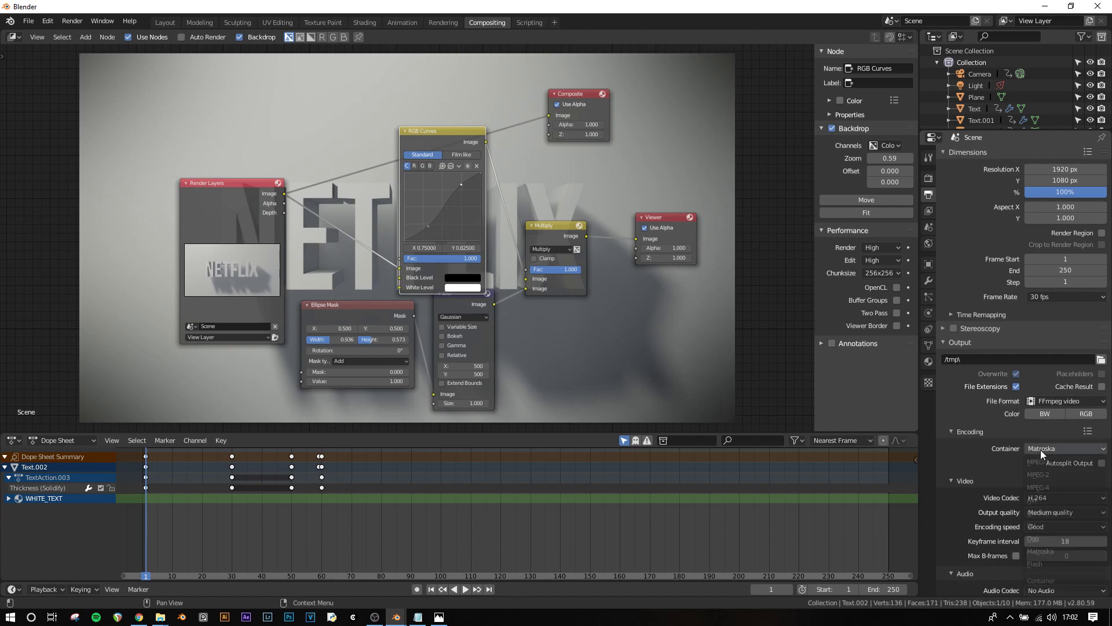
pyautogui.click(1046, 485)
# - Set the render output folder to the Desktop
pyautogui.click(1100, 360)
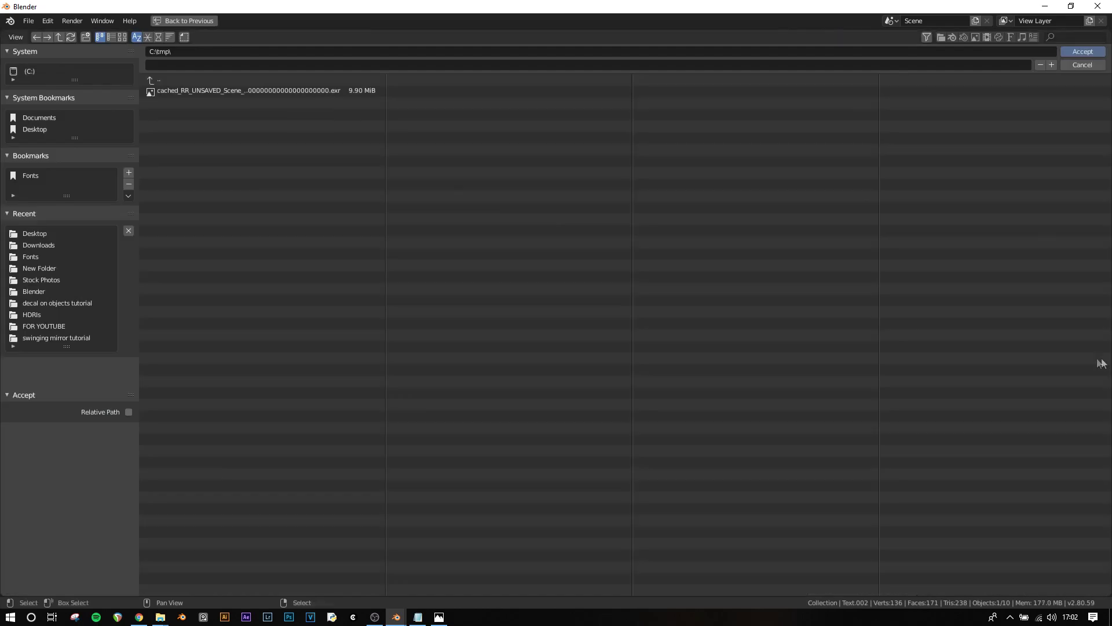
pyautogui.click(30, 130)
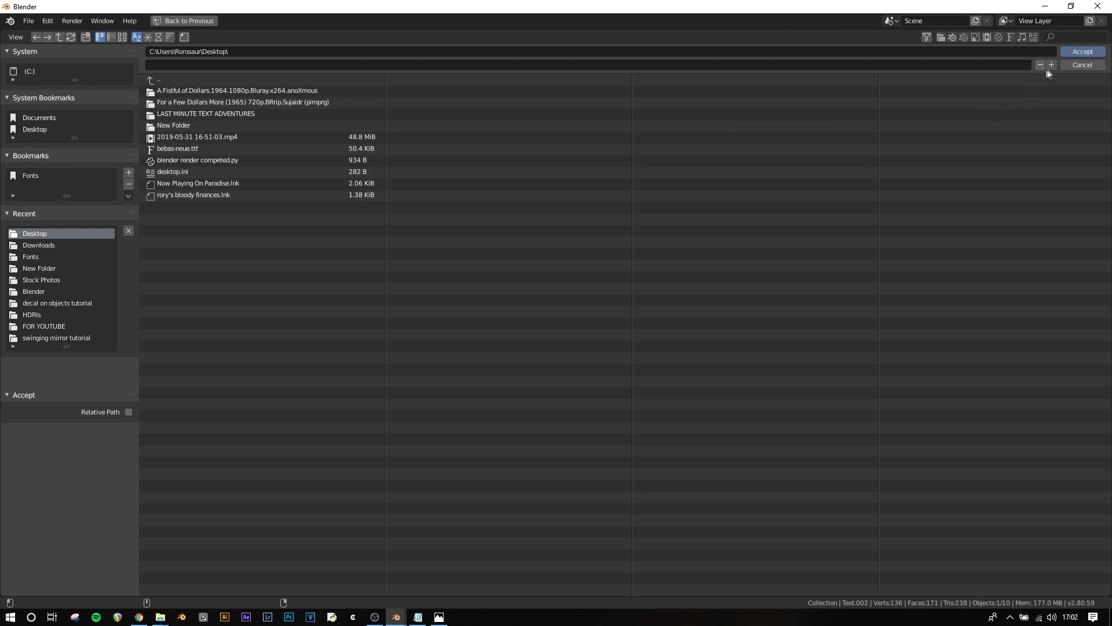
pyautogui.click(1066, 52)
pyautogui.click(71, 20)
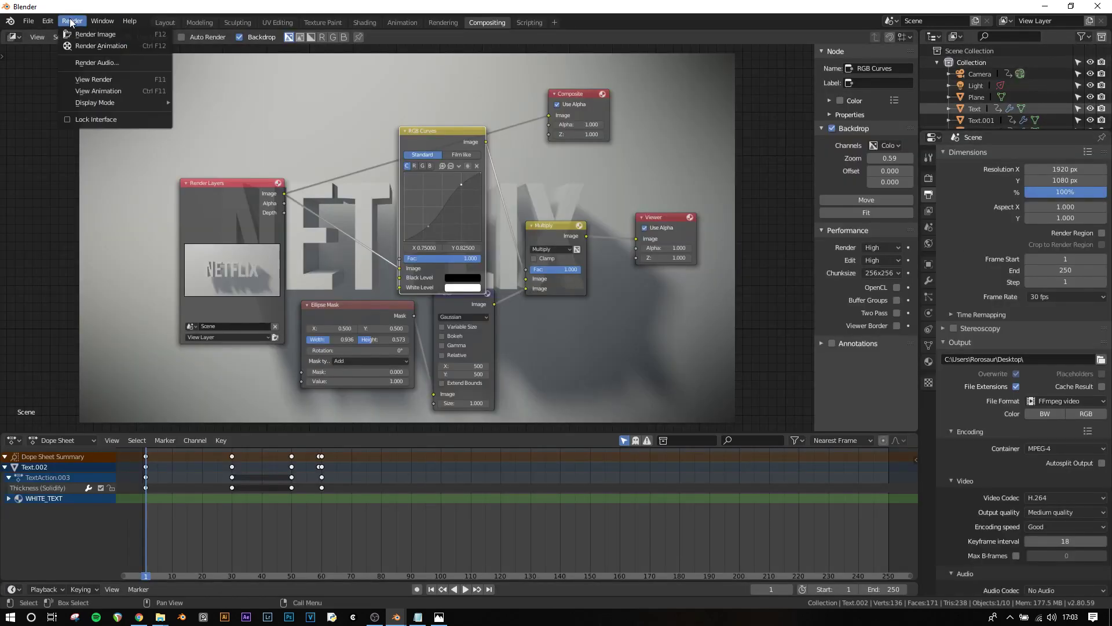
pyautogui.click(78, 46)
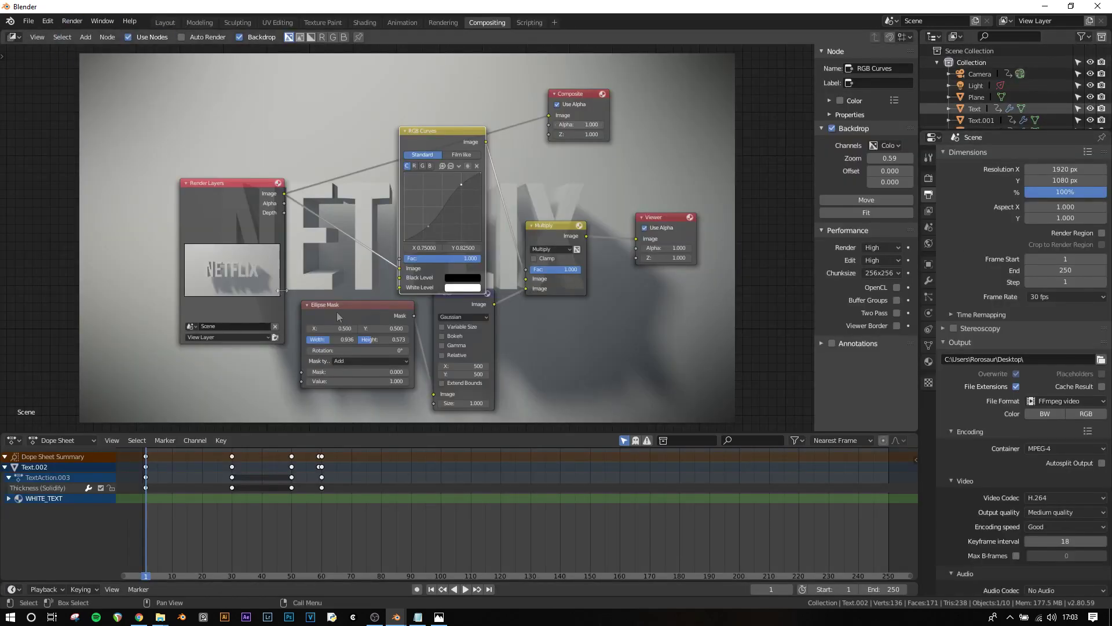